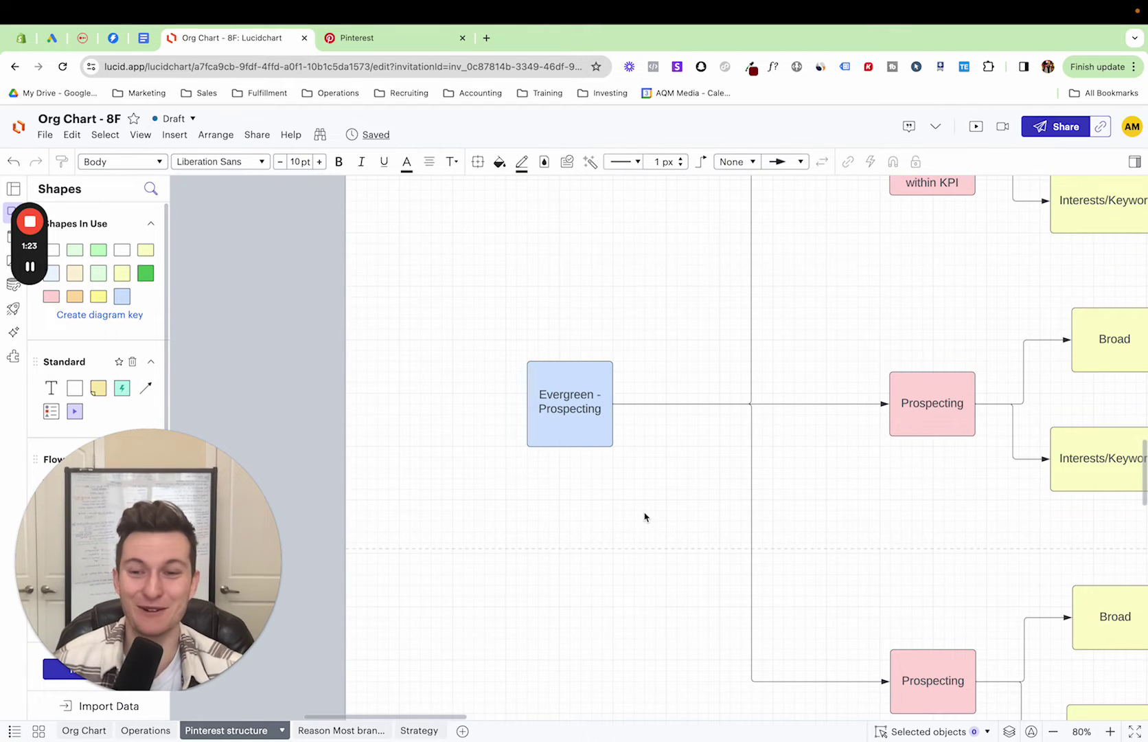
Examine the Evergreen - Prospecting campaign branches and the Evergreen - Retargeting branches above them.
scroll(644, 517, "down", 3)
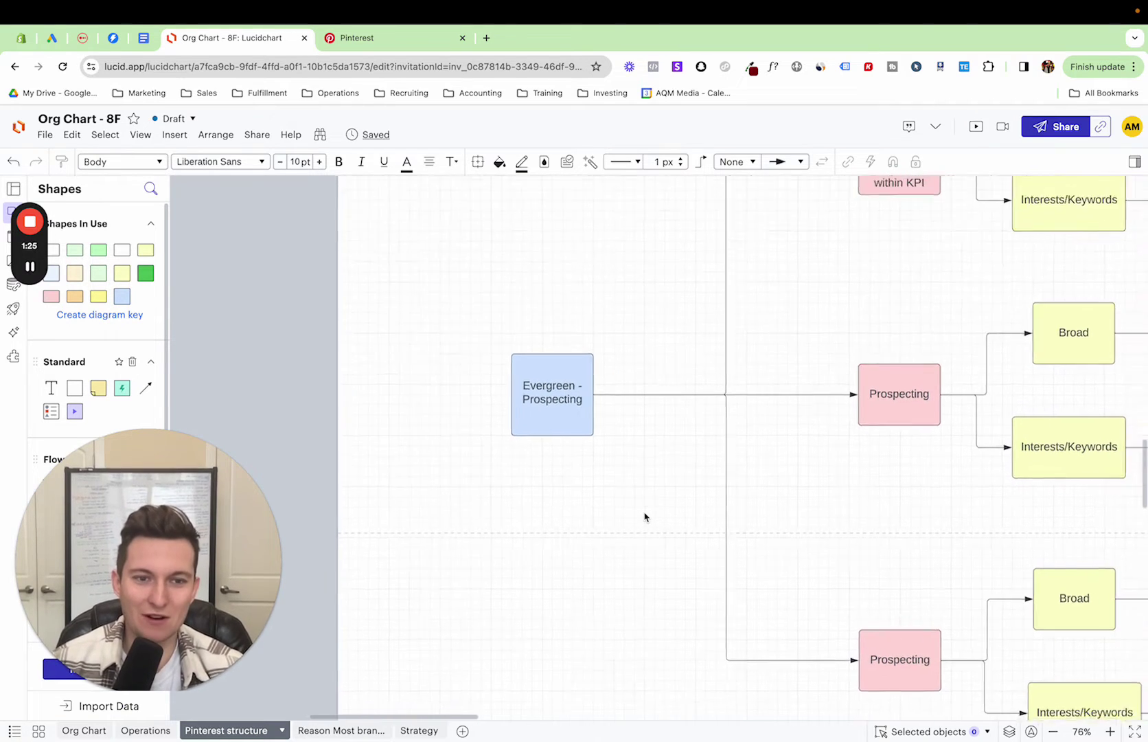
scroll(644, 516, "right", 3)
scroll(644, 516, "up", 2)
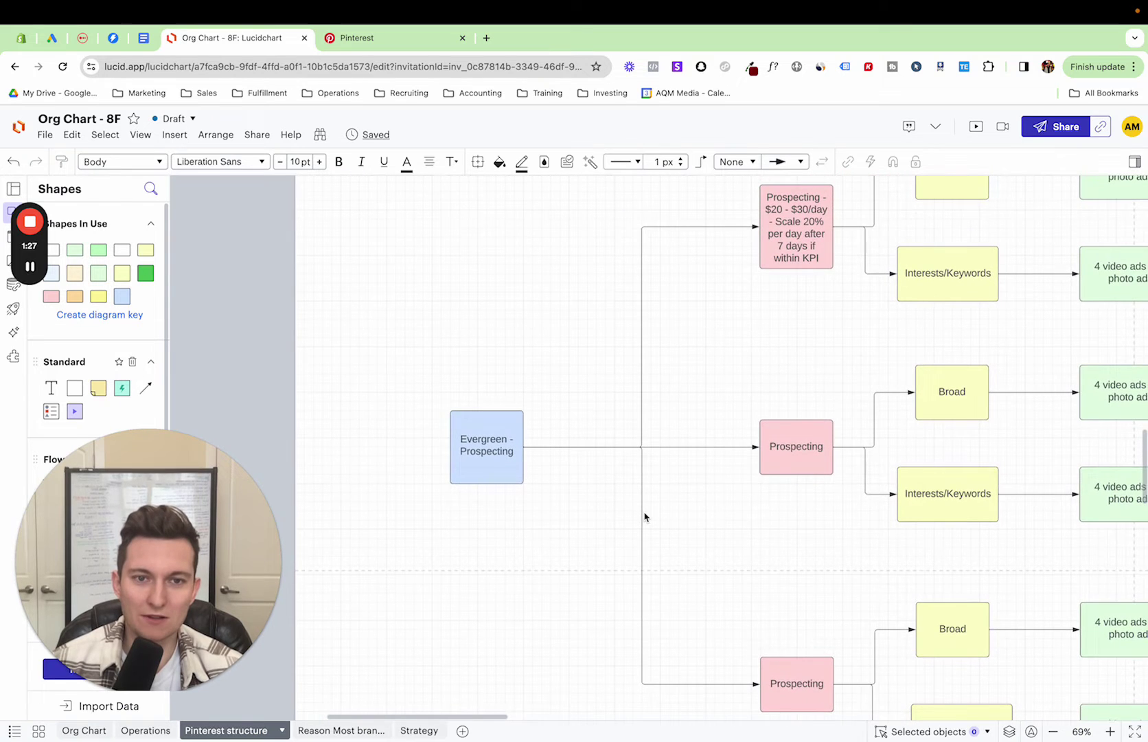
scroll(644, 516, "down", 2)
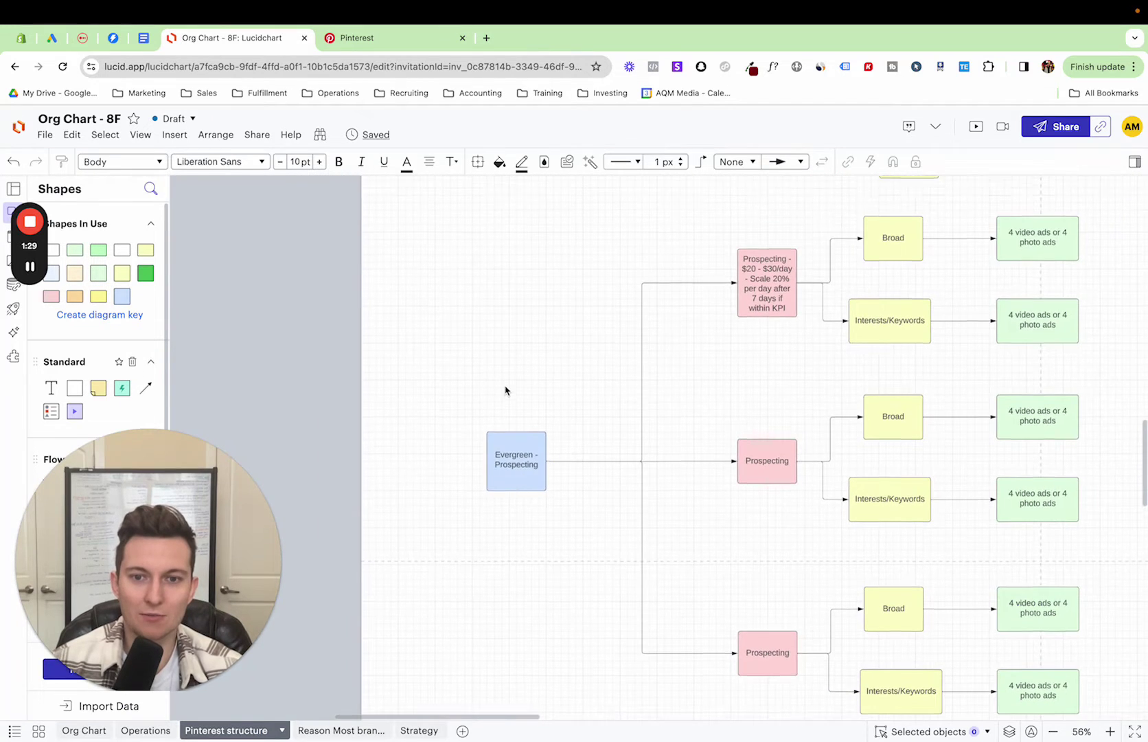
scroll(505, 389, "up", 5)
scroll(505, 389, "left", 1)
scroll(505, 389, "down", 3)
scroll(505, 389, "right", 1)
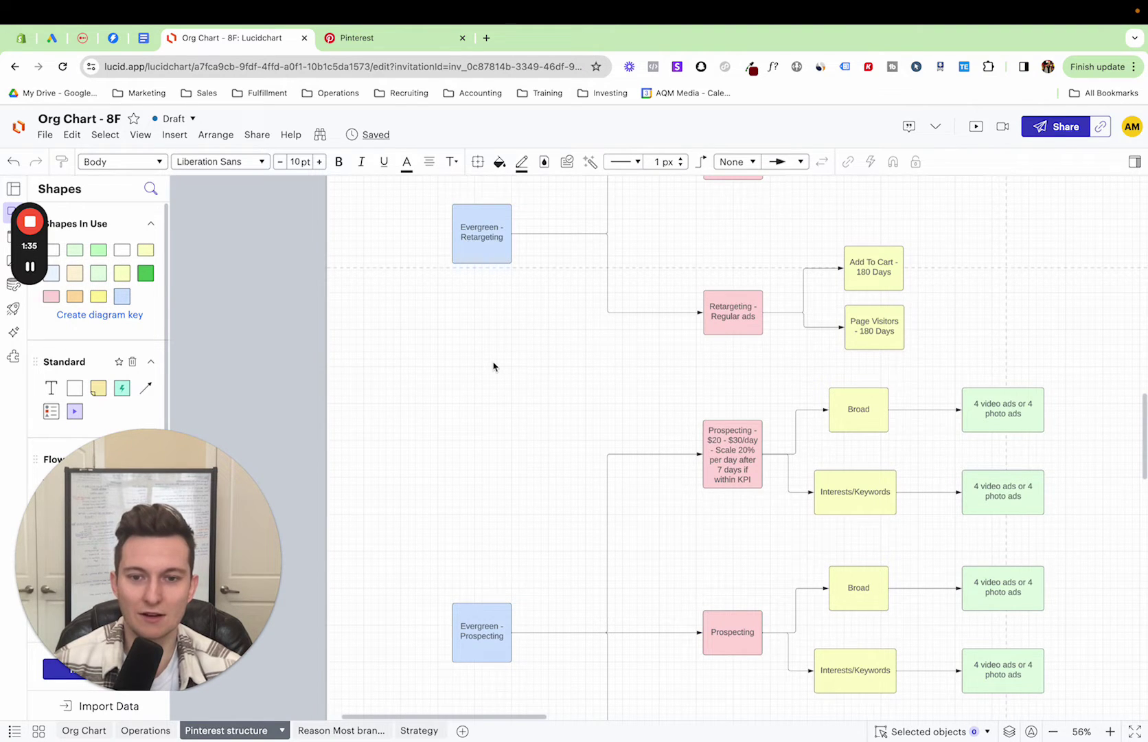
scroll(493, 366, "down", 2)
scroll(493, 366, "left", 1)
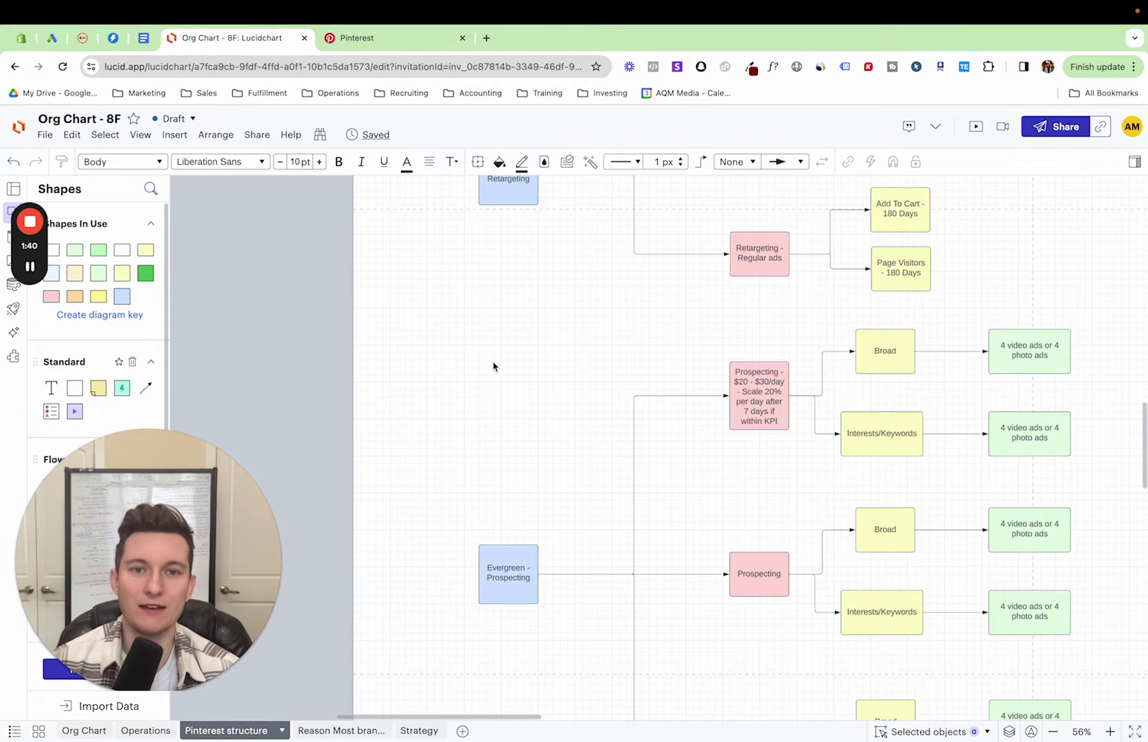
scroll(494, 364, "down", 3)
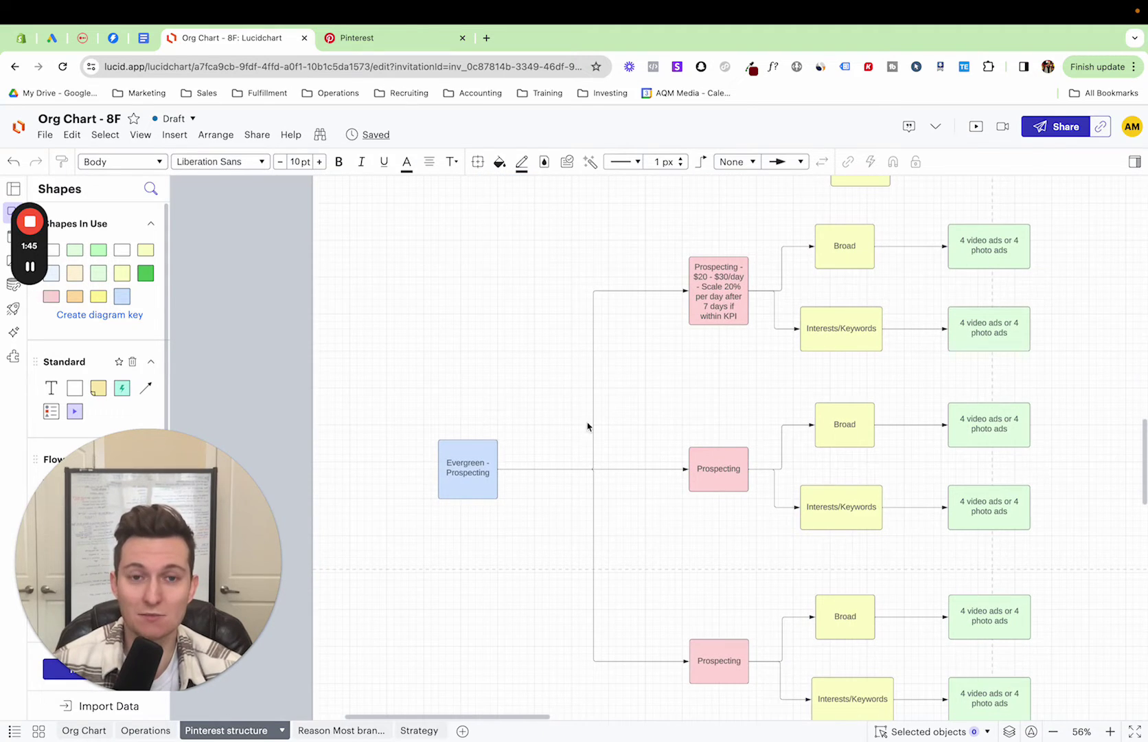
scroll(528, 375, "up", 1)
scroll(529, 376, "left", 1)
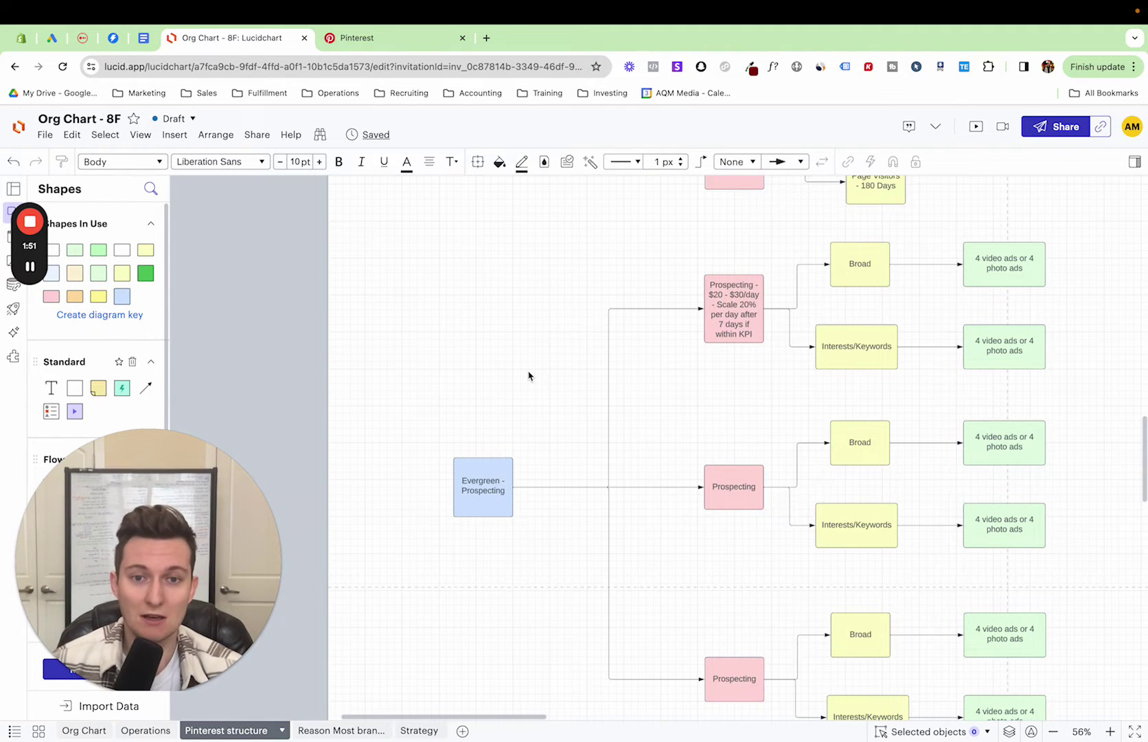
scroll(528, 376, "up", 7)
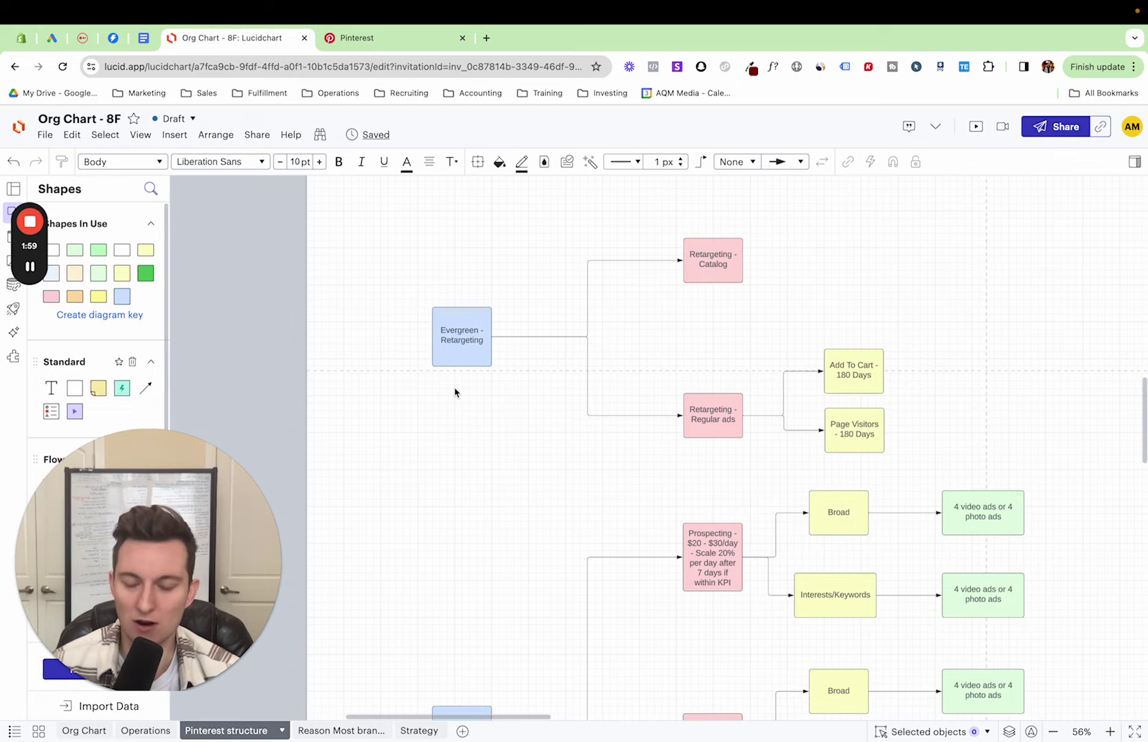
scroll(455, 392, "down", 8)
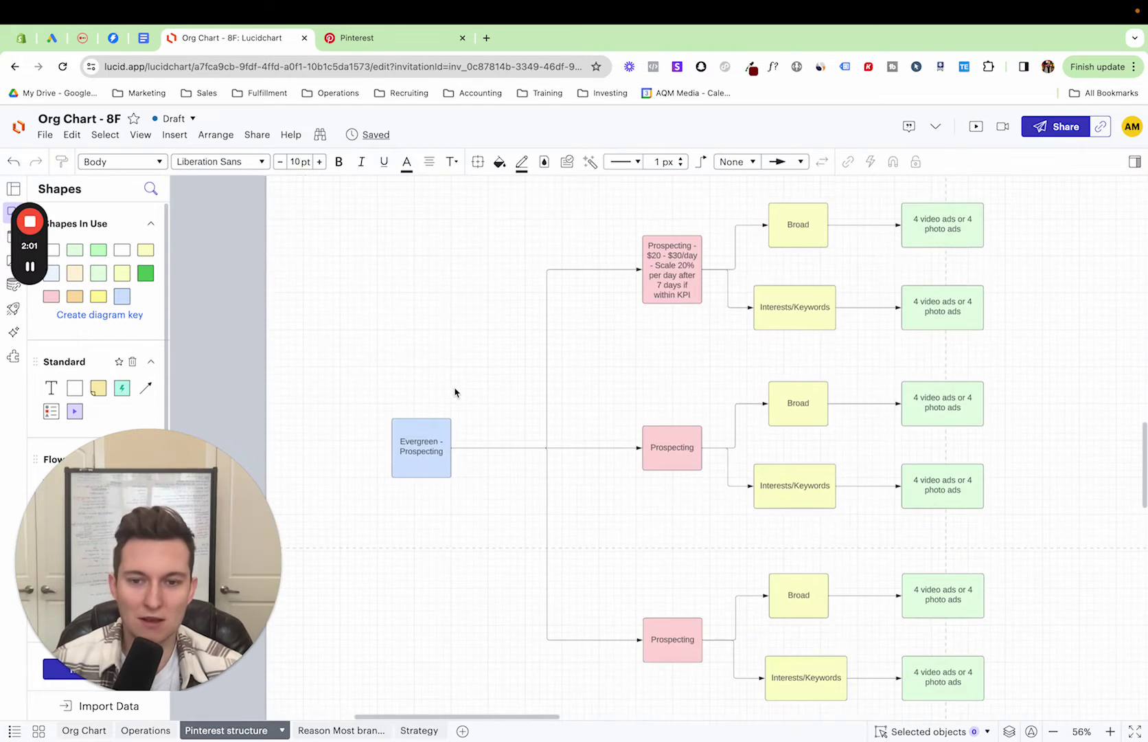
scroll(594, 387, "up", 5)
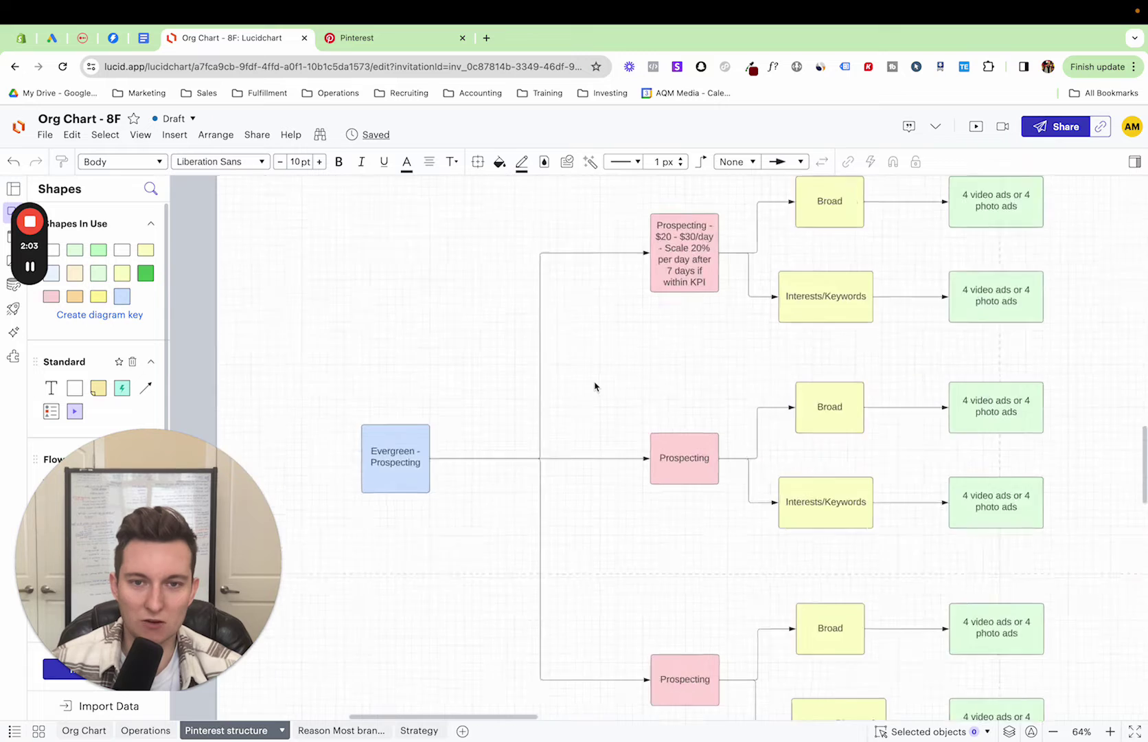
Read the budget and scaling rule in the topmost Prospecting box of the Evergreen - Prospecting structure.
scroll(595, 387, "up", 3)
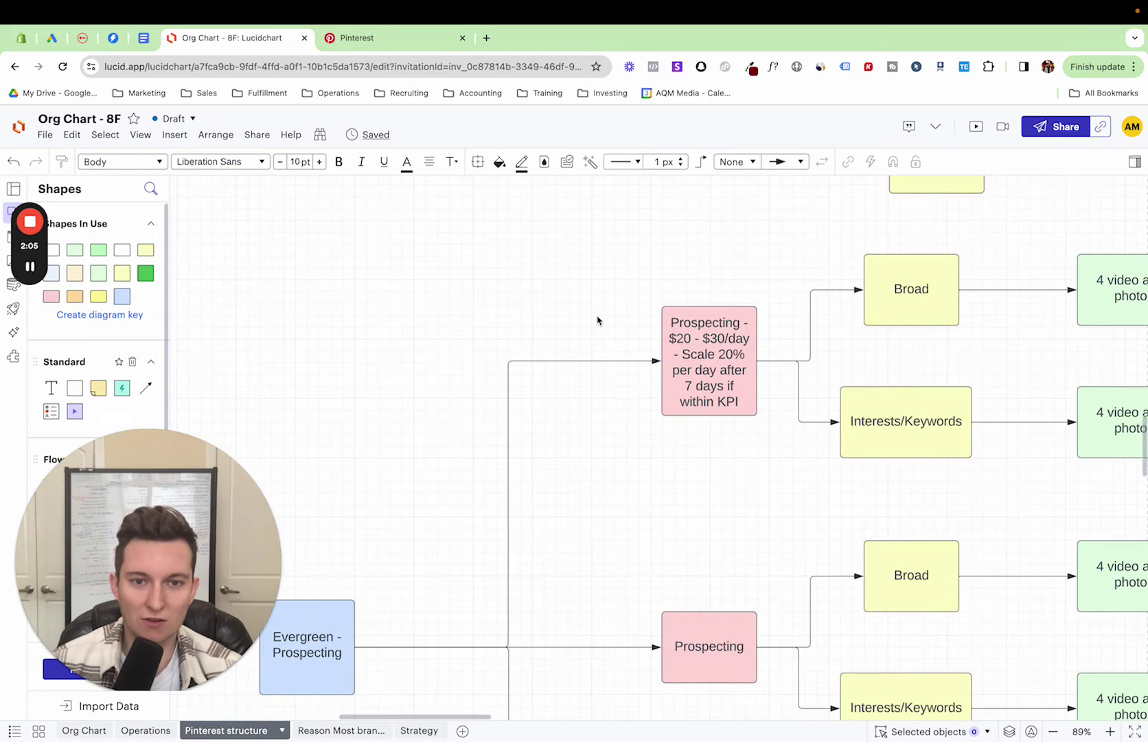
scroll(597, 320, "right", 1)
scroll(597, 320, "right", 1)
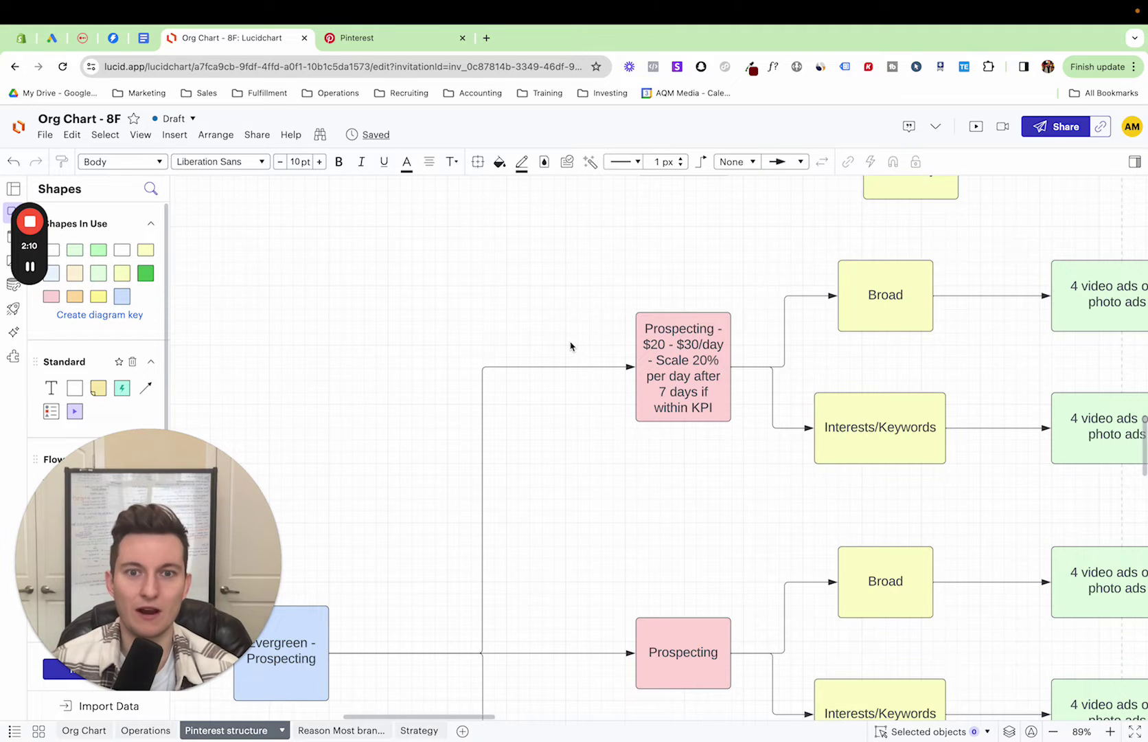
double_click(688, 365)
left_click(600, 300)
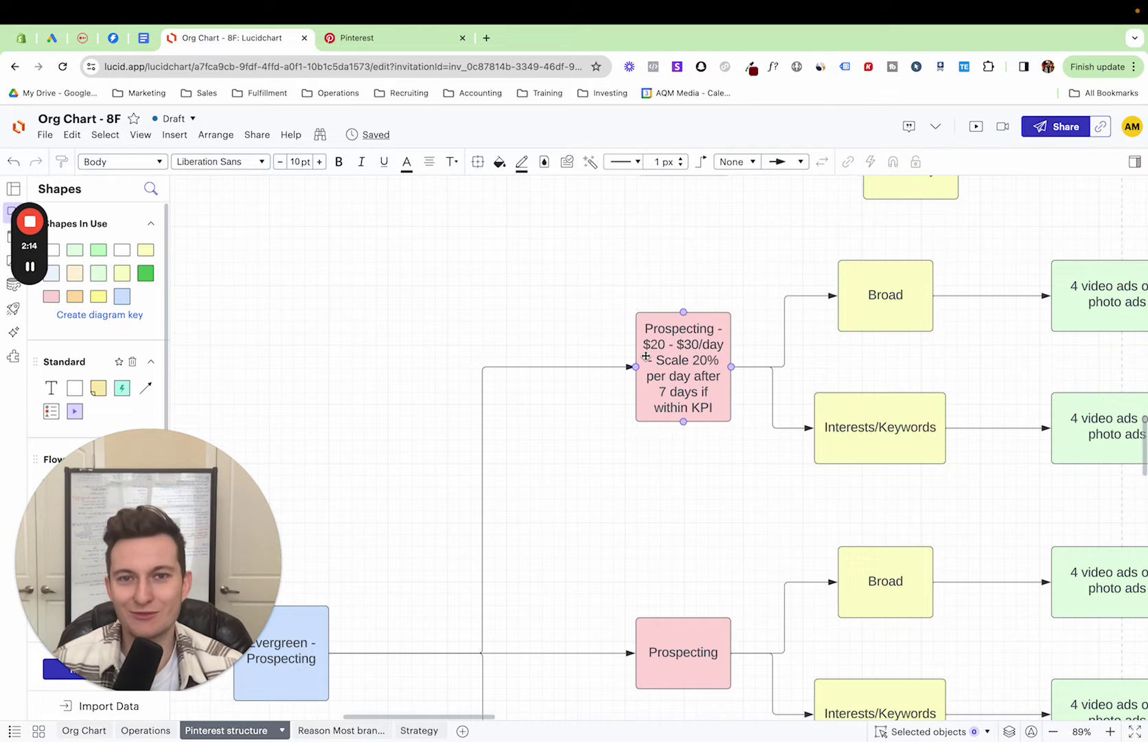
double_click(706, 371)
left_click(684, 358)
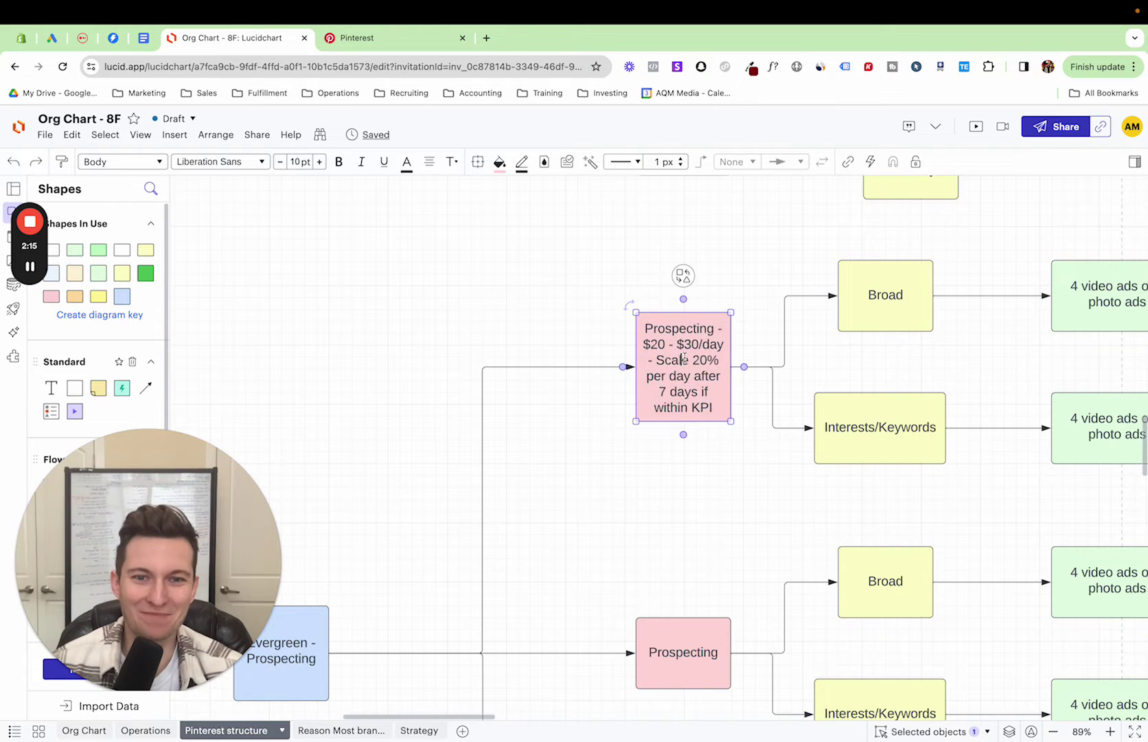
left_click(607, 263)
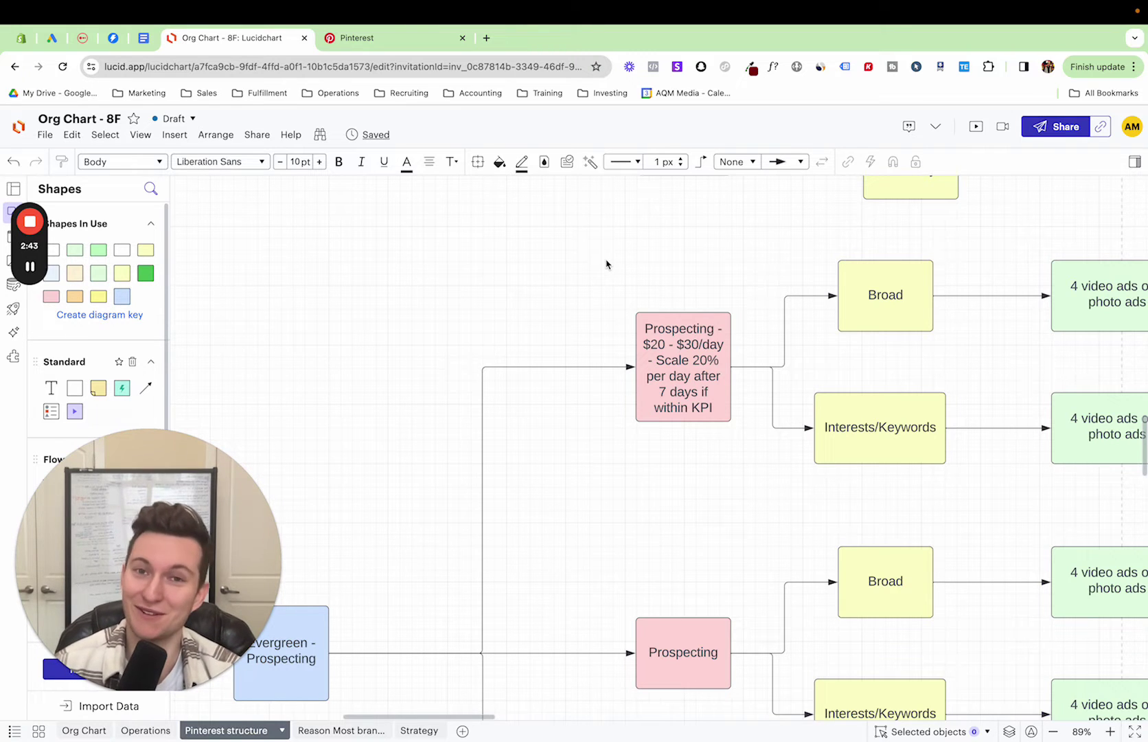
scroll(607, 265, "down", 1)
scroll(606, 264, "right", 1)
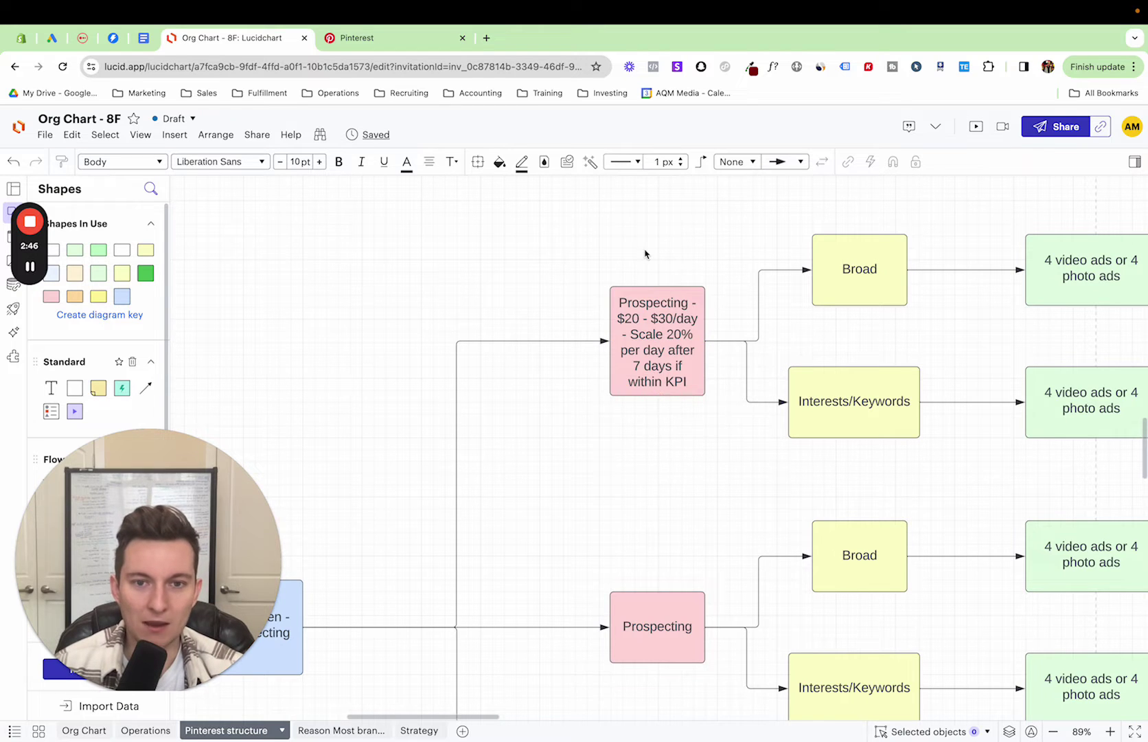
double_click(638, 351)
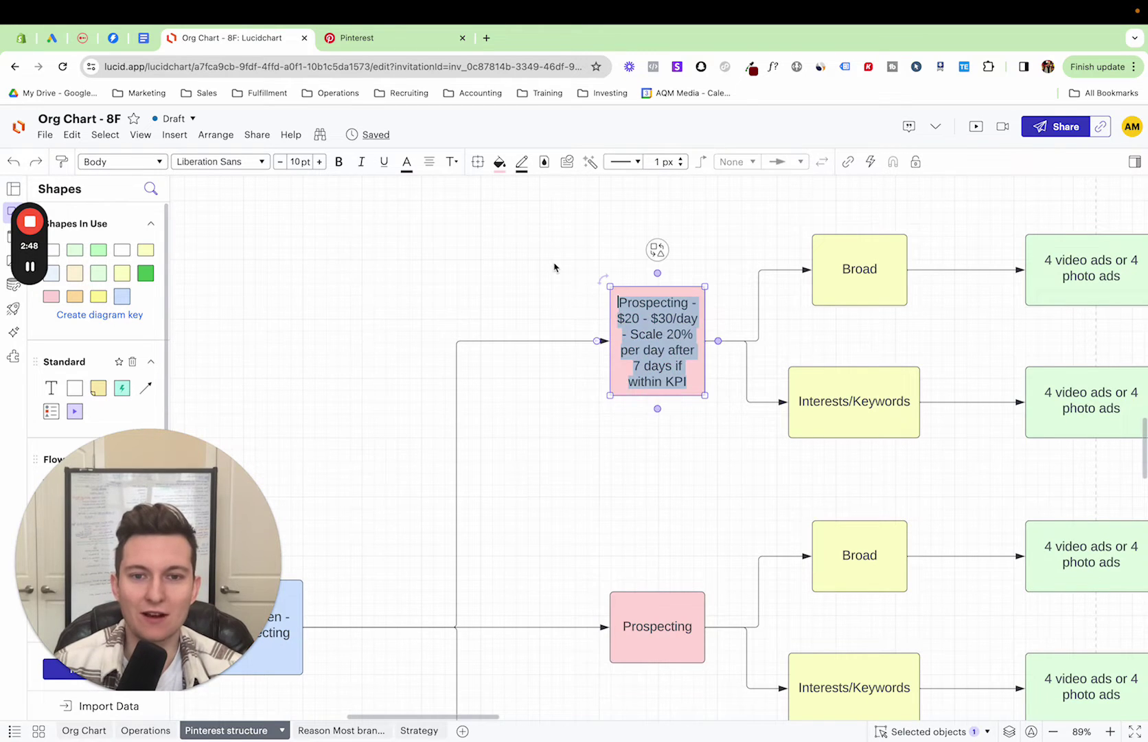
left_click(554, 267)
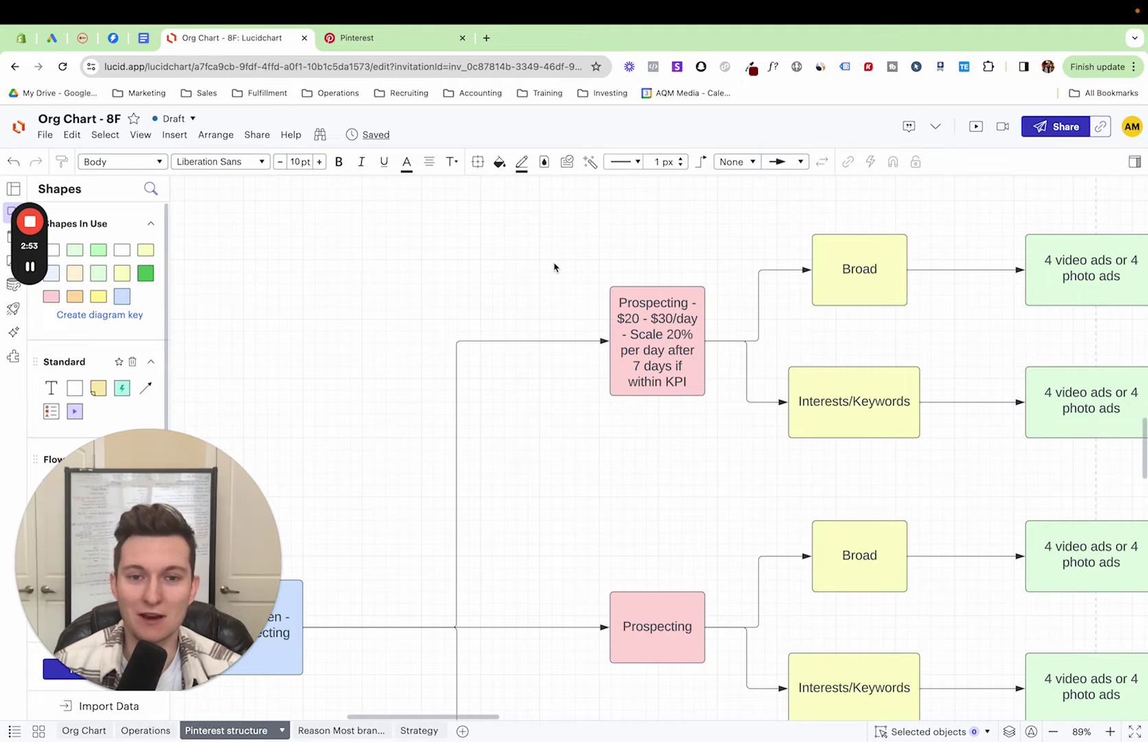
Move the Broad and Interests/Keywords boxes of the topmost Prospecting branch slightly right, closer to their ad boxes, raising Broad a little.
scroll(555, 267, "right", 2)
scroll(554, 267, "up", 1)
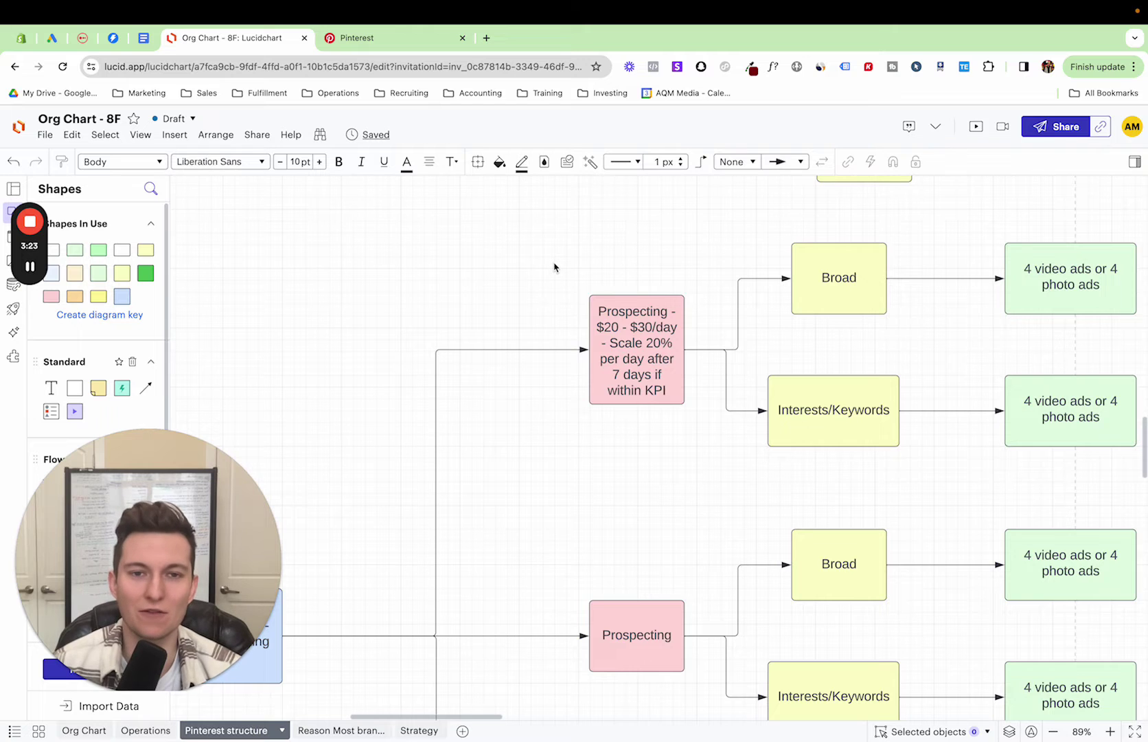
scroll(555, 267, "right", 5)
scroll(555, 267, "up", 2)
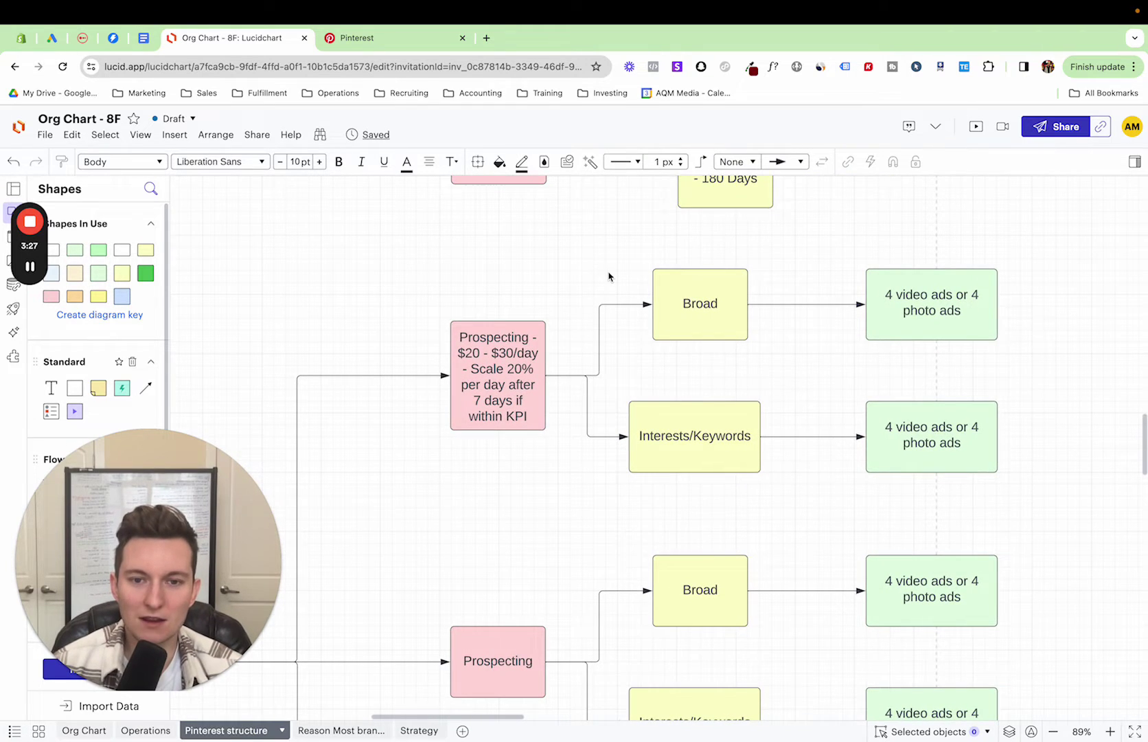
scroll(608, 277, "right", 1)
scroll(608, 276, "down", 1)
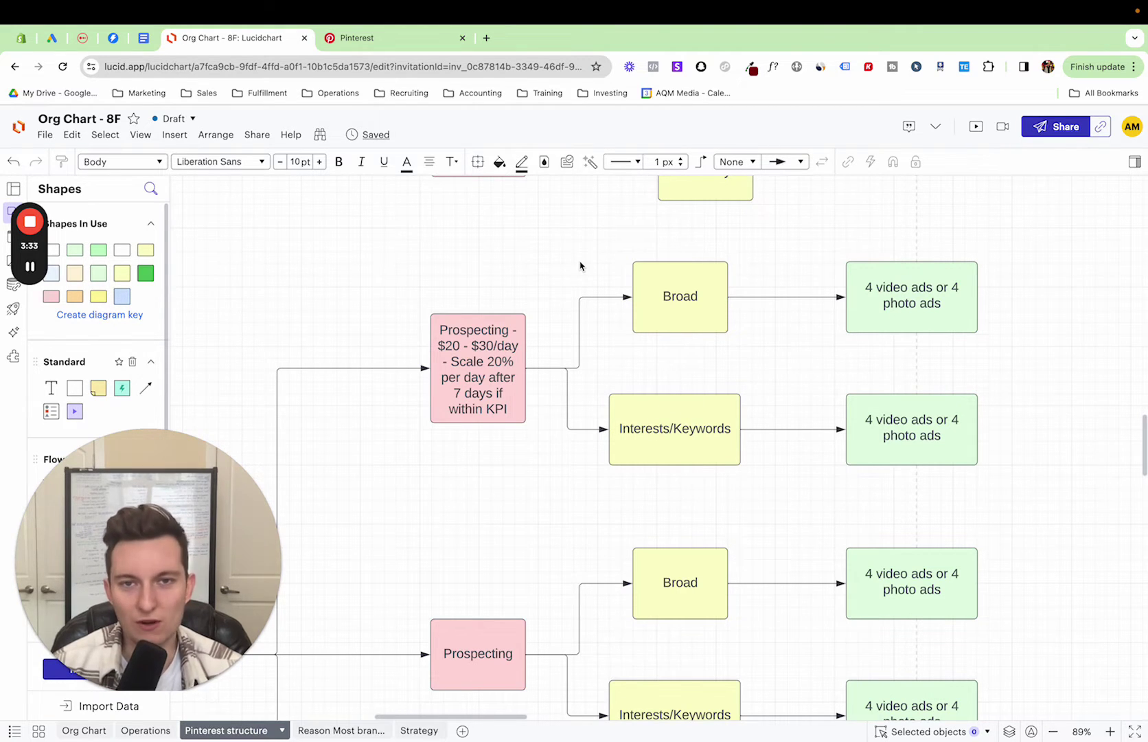
left_click(681, 416)
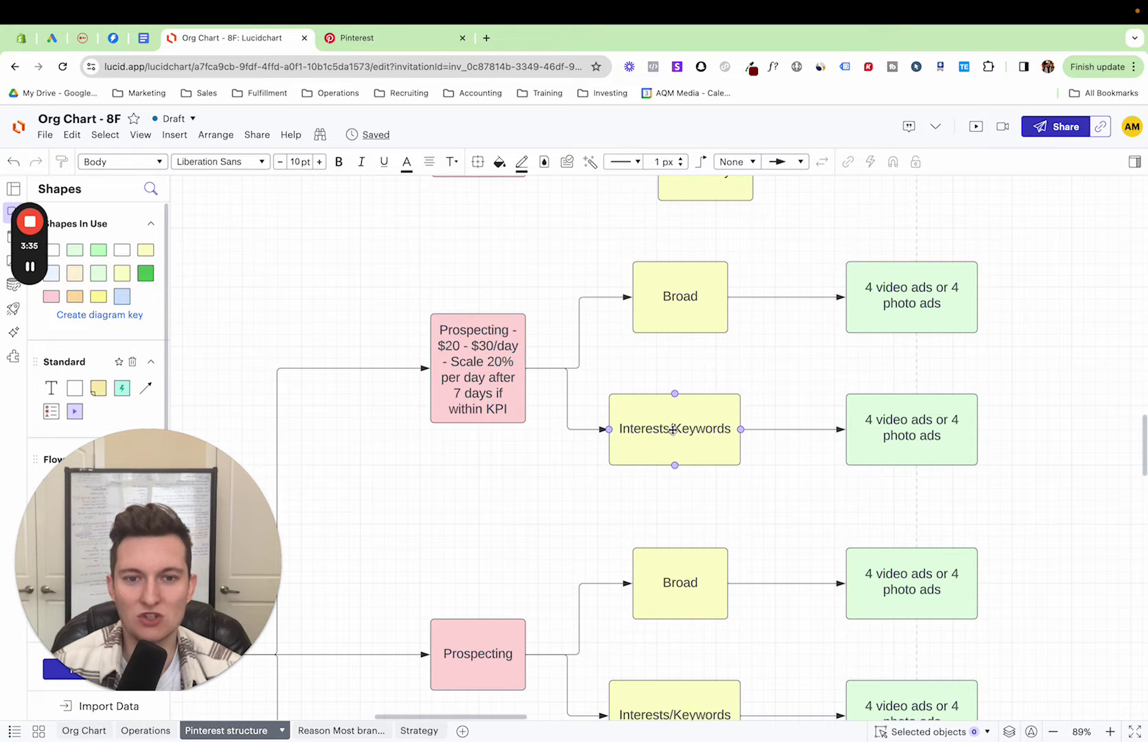
left_click_drag(690, 414, 711, 378)
mouse_move(687, 305)
left_mouse_down()
mouse_move(684, 282)
mouse_move(694, 299)
left_mouse_up()
left_click_drag(692, 374, 702, 412)
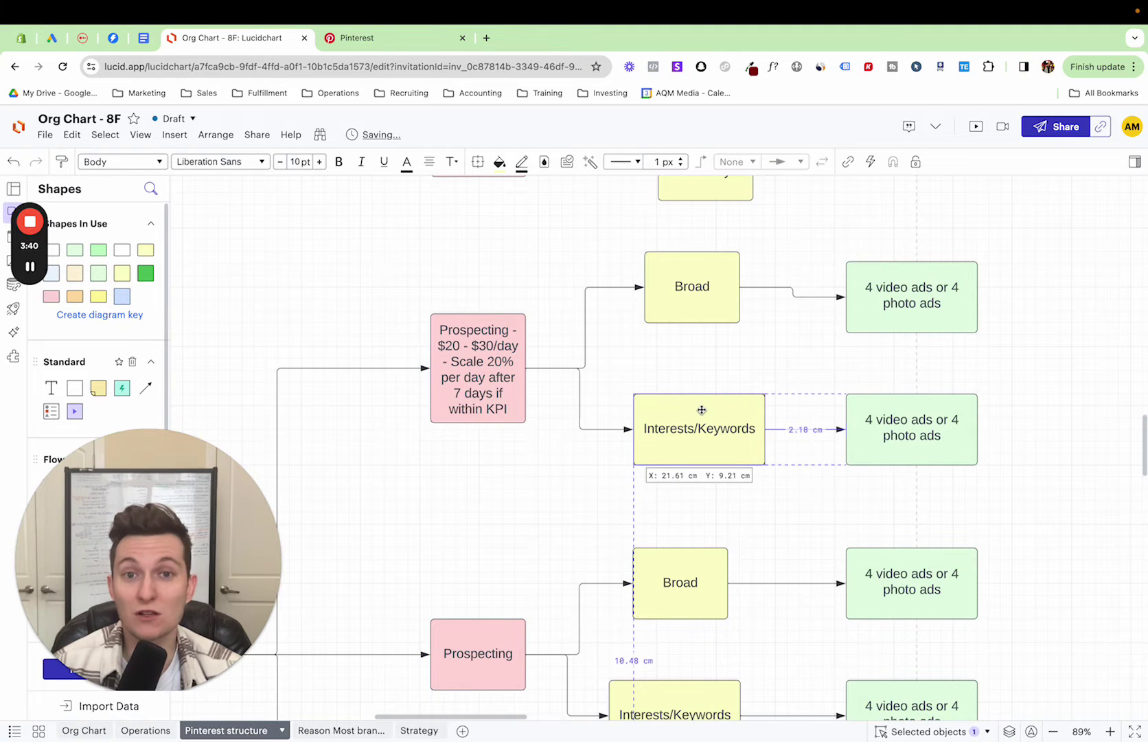
left_click(646, 364)
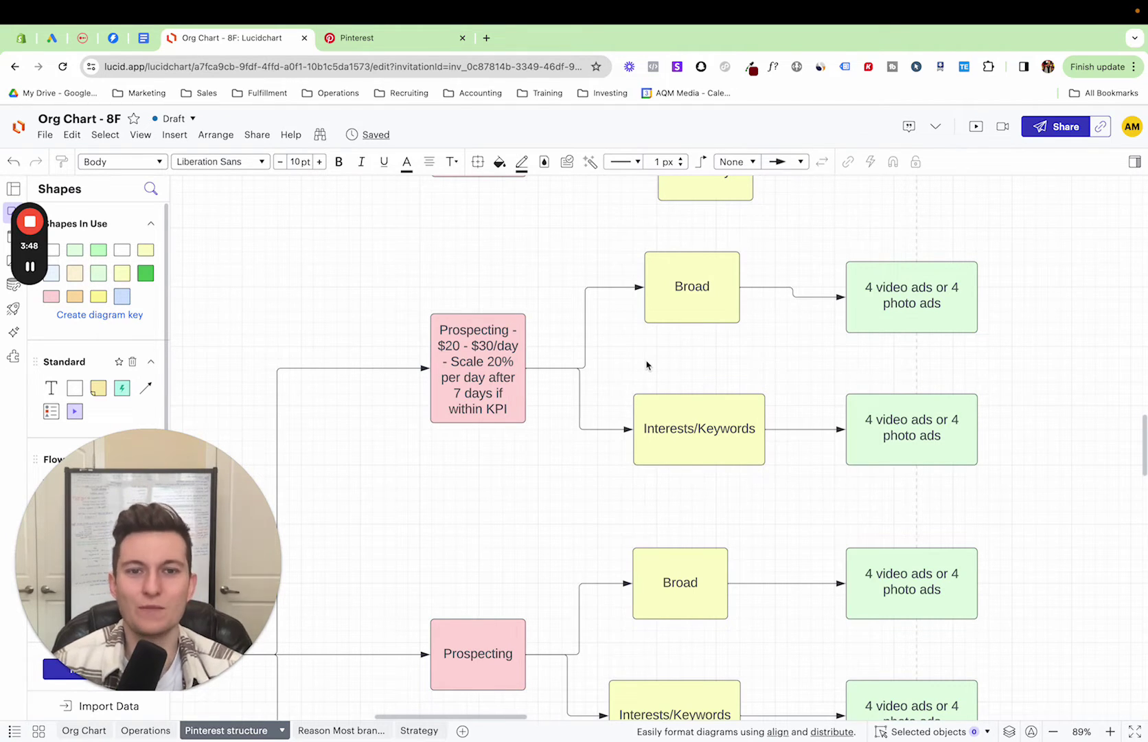
Nudge the Interests/Keywords box slightly left and move the upper ads box up so its connector from Broad runs straight.
mouse_move(690, 428)
left_mouse_down()
mouse_move(697, 365)
mouse_move(663, 387)
mouse_move(690, 411)
mouse_move(686, 422)
left_mouse_up()
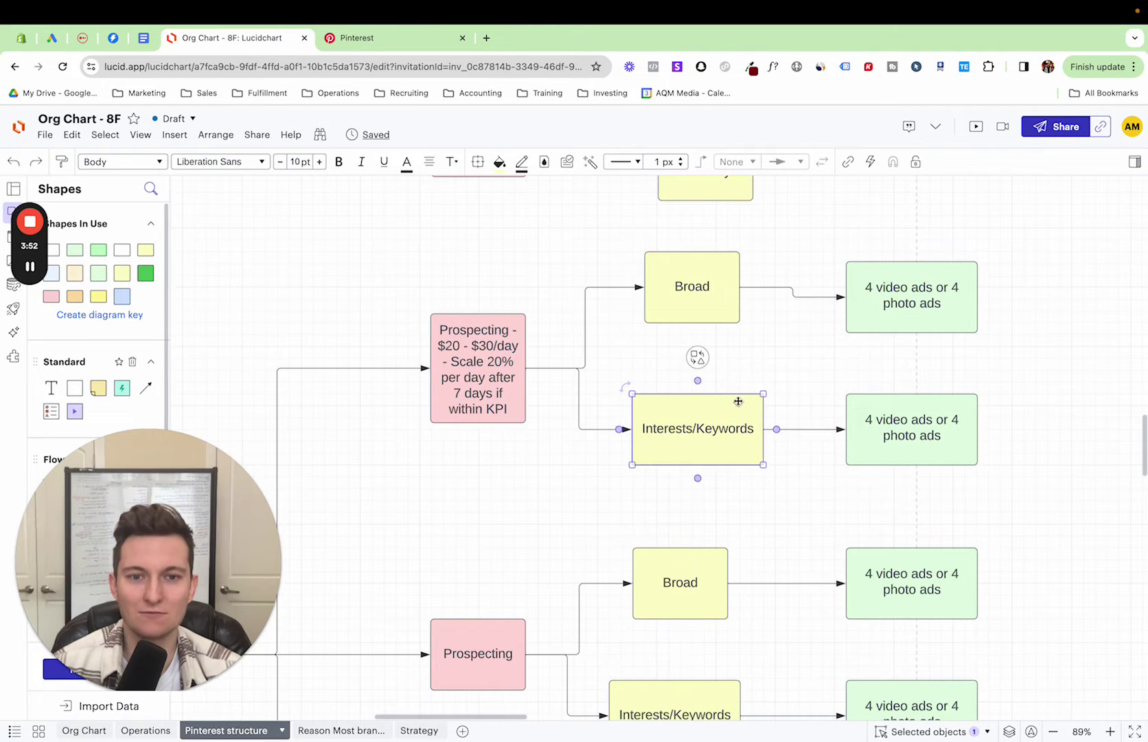
left_click(787, 376)
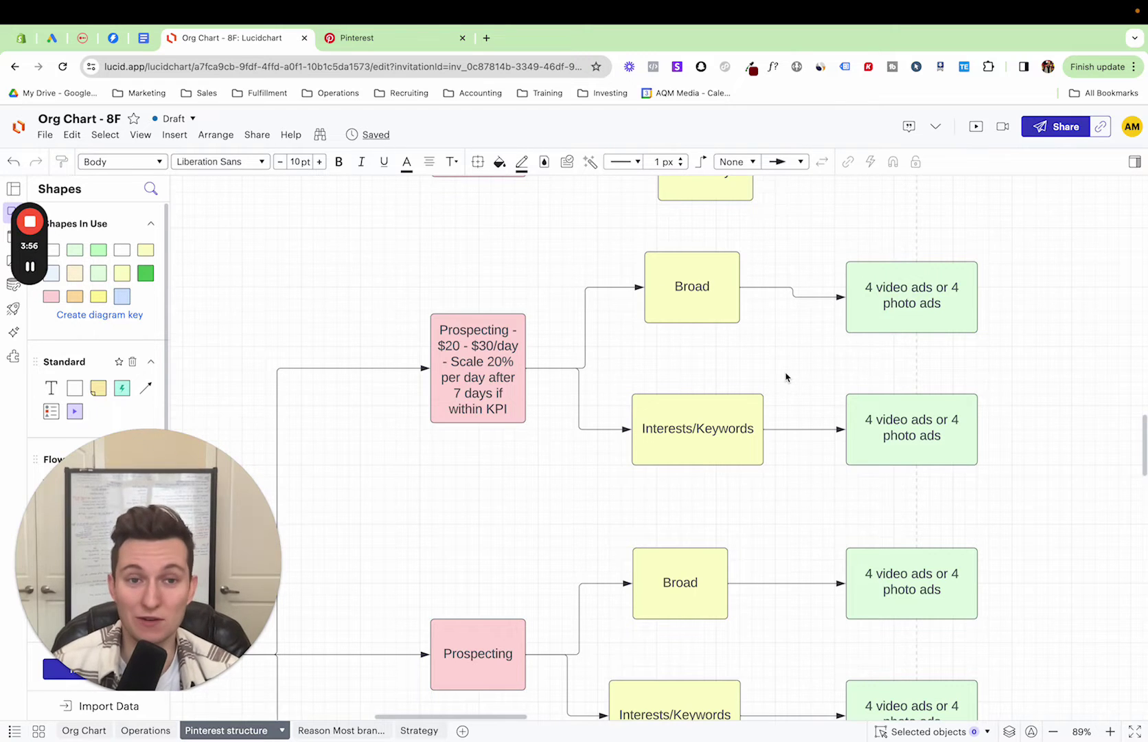
left_click_drag(912, 297, 912, 287)
left_click(1027, 324)
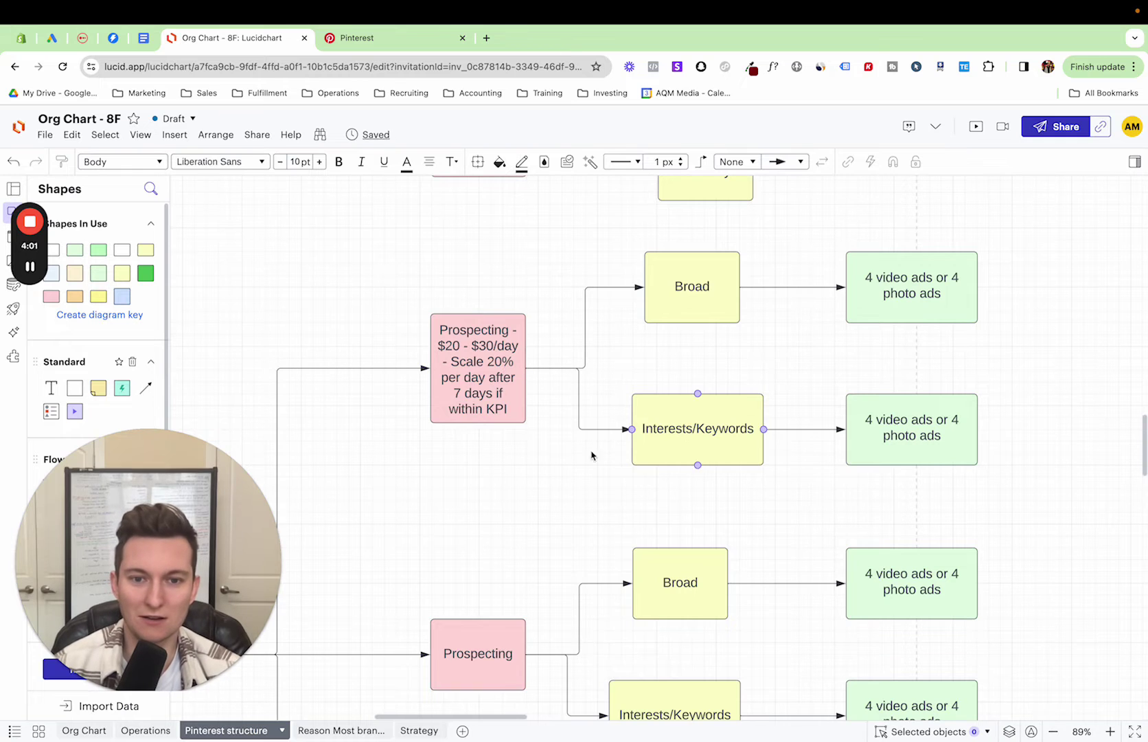
Review the ad boxes of the topmost Prospecting branch and the budget box they stem from.
scroll(542, 473, "up", 1)
scroll(686, 467, "right", 4)
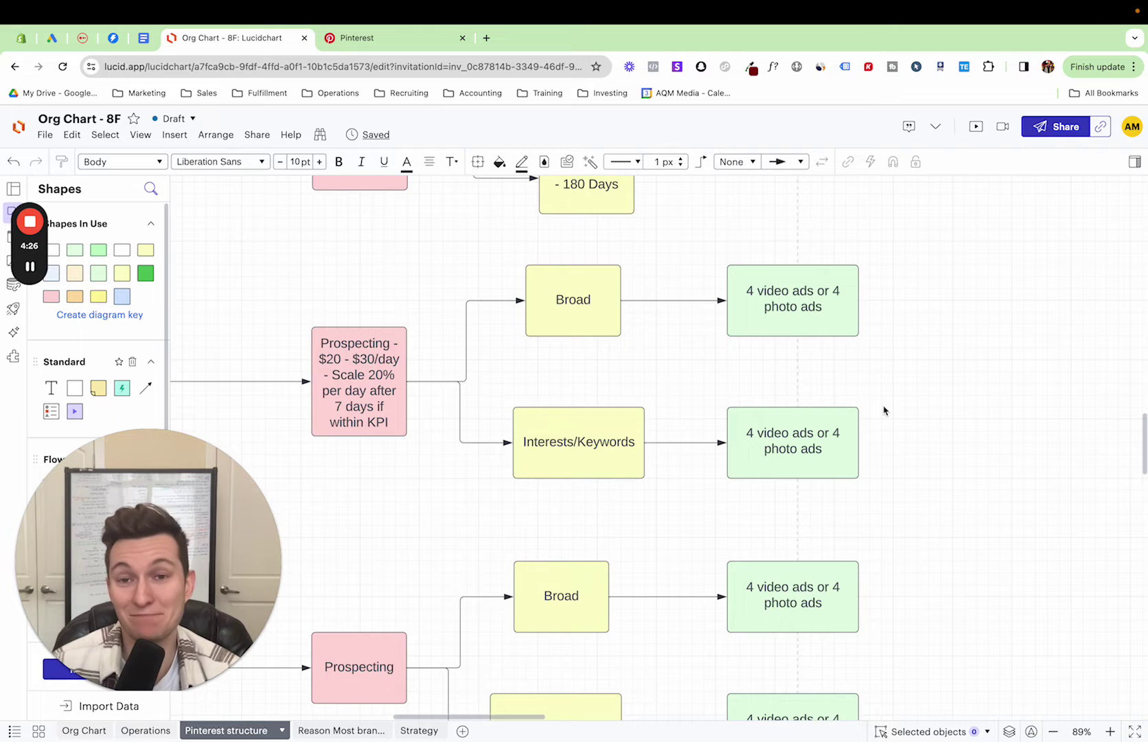
scroll(884, 411, "left", 2)
scroll(884, 410, "down", 1)
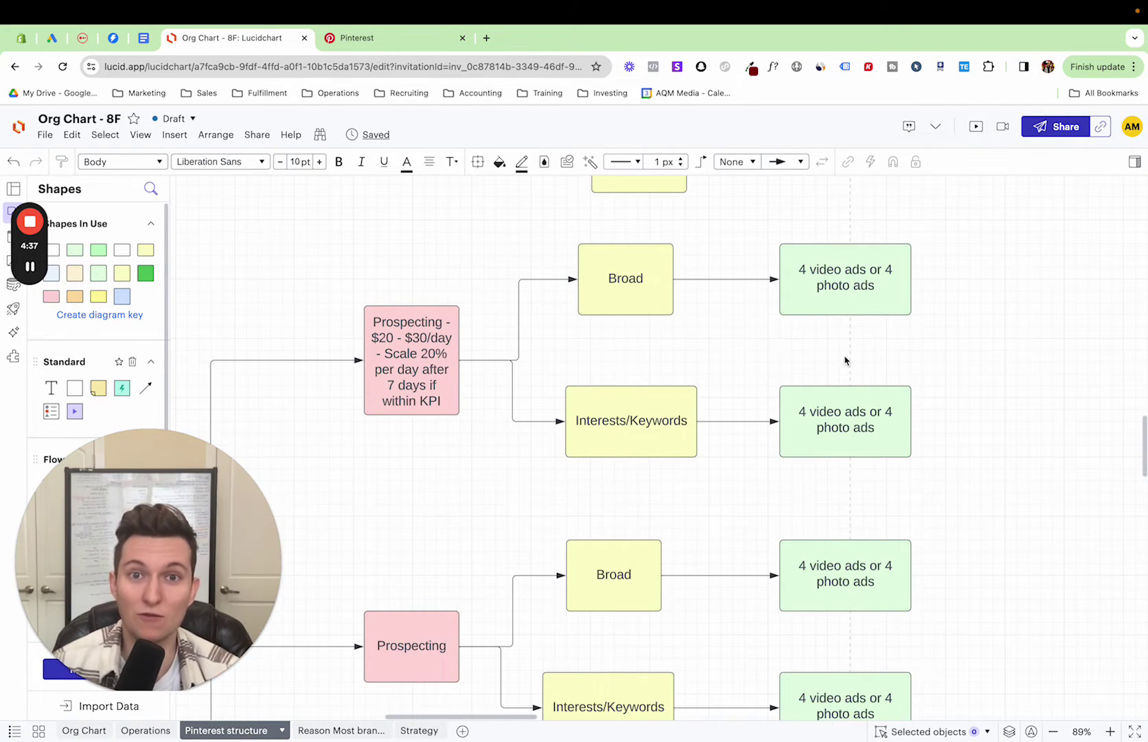
scroll(825, 363, "down", 3)
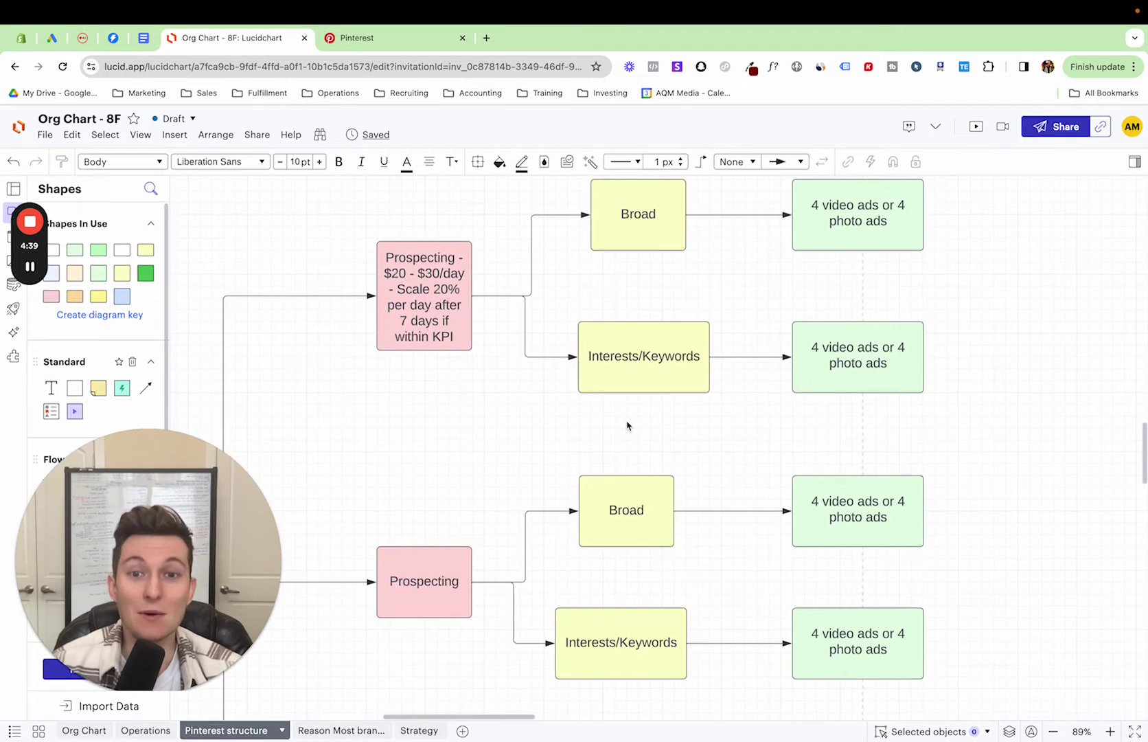
scroll(628, 423, "left", 5)
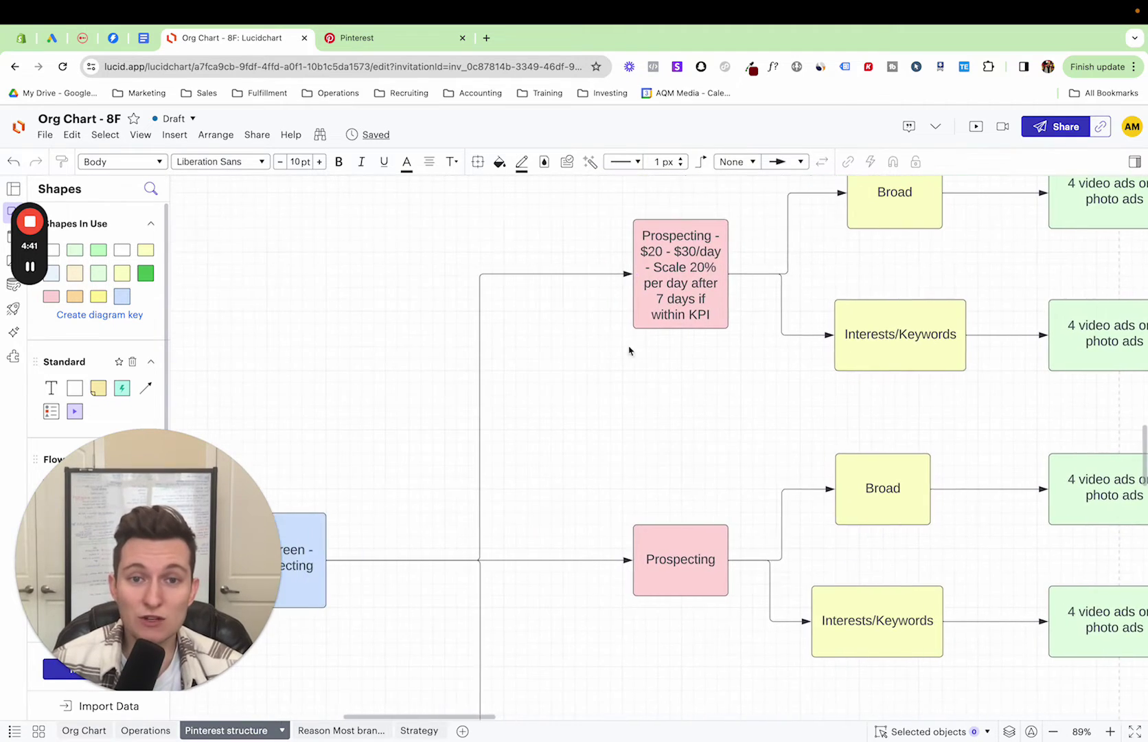
left_click(663, 295)
scroll(627, 417, "right", 2)
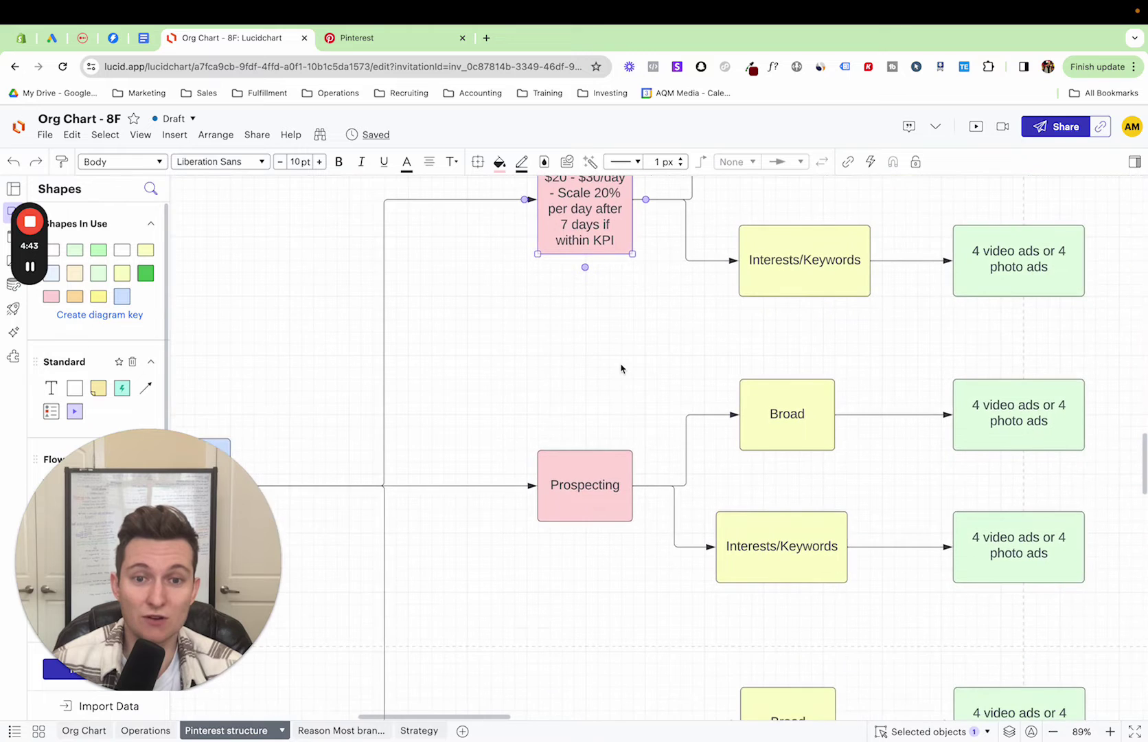
Examine the second Prospecting branch, including its Broad and Interests/Keywords ad groups and their ads.
left_click(621, 369)
scroll(621, 369, "right", 1)
scroll(621, 369, "right", 2)
scroll(622, 369, "down", 1)
left_click_drag(453, 324, 989, 489)
left_click(509, 316)
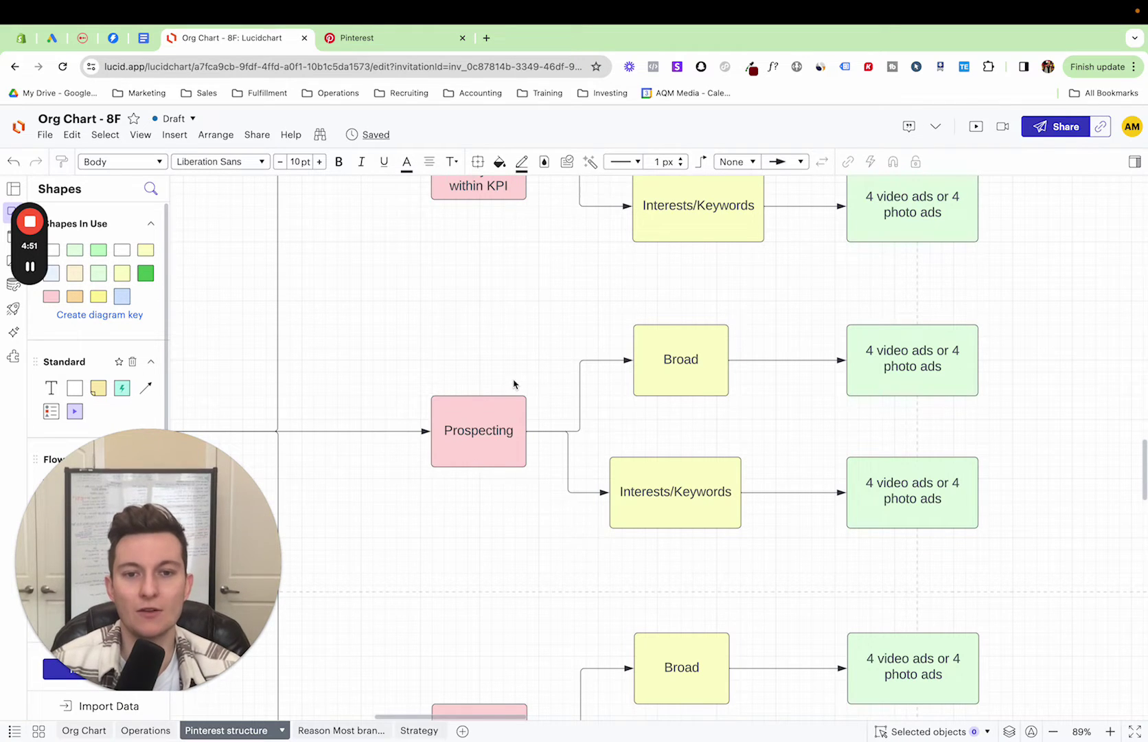
scroll(514, 384, "down", 1)
scroll(514, 383, "down", 1)
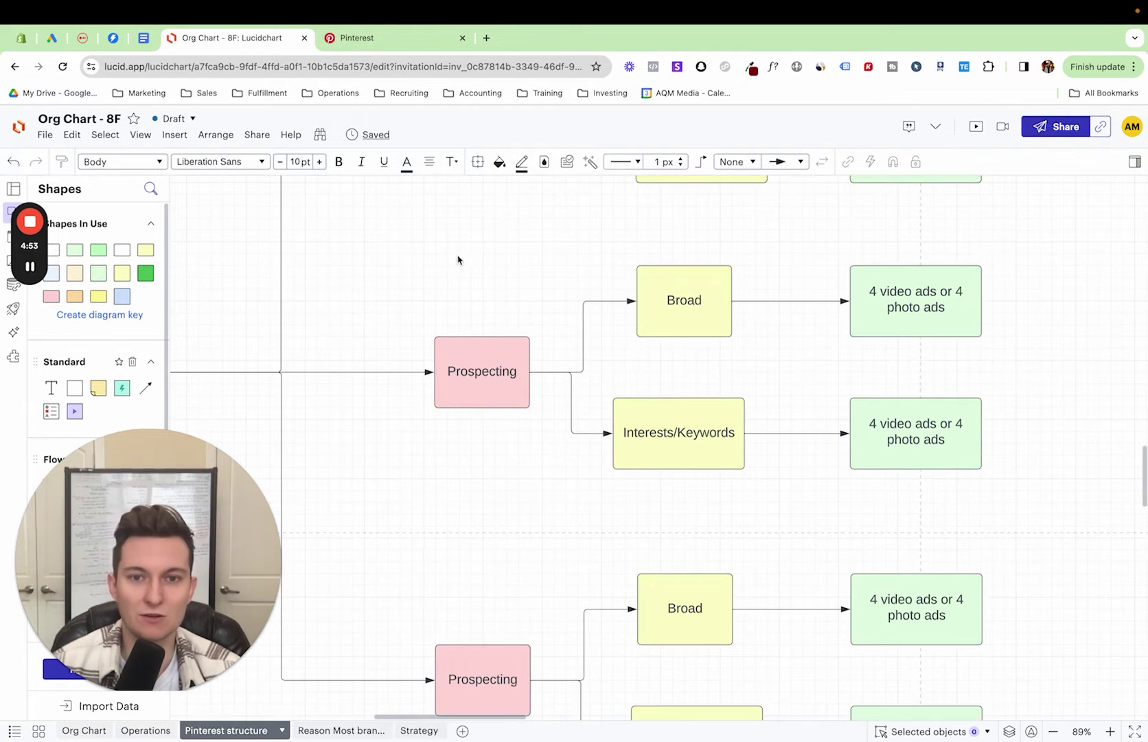
left_click_drag(448, 261, 992, 368)
left_click(503, 243)
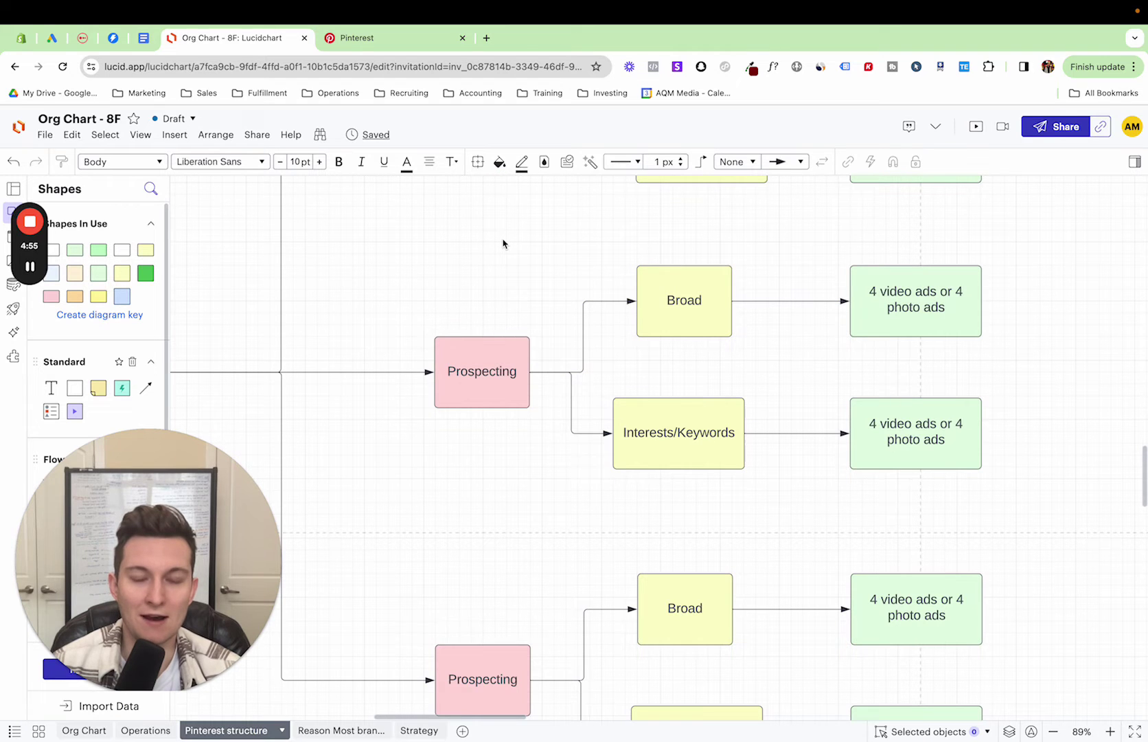
Examine the lowest Prospecting branch, including its Broad and Interests/Keywords ad groups and their ad boxes.
scroll(502, 243, "down", 5)
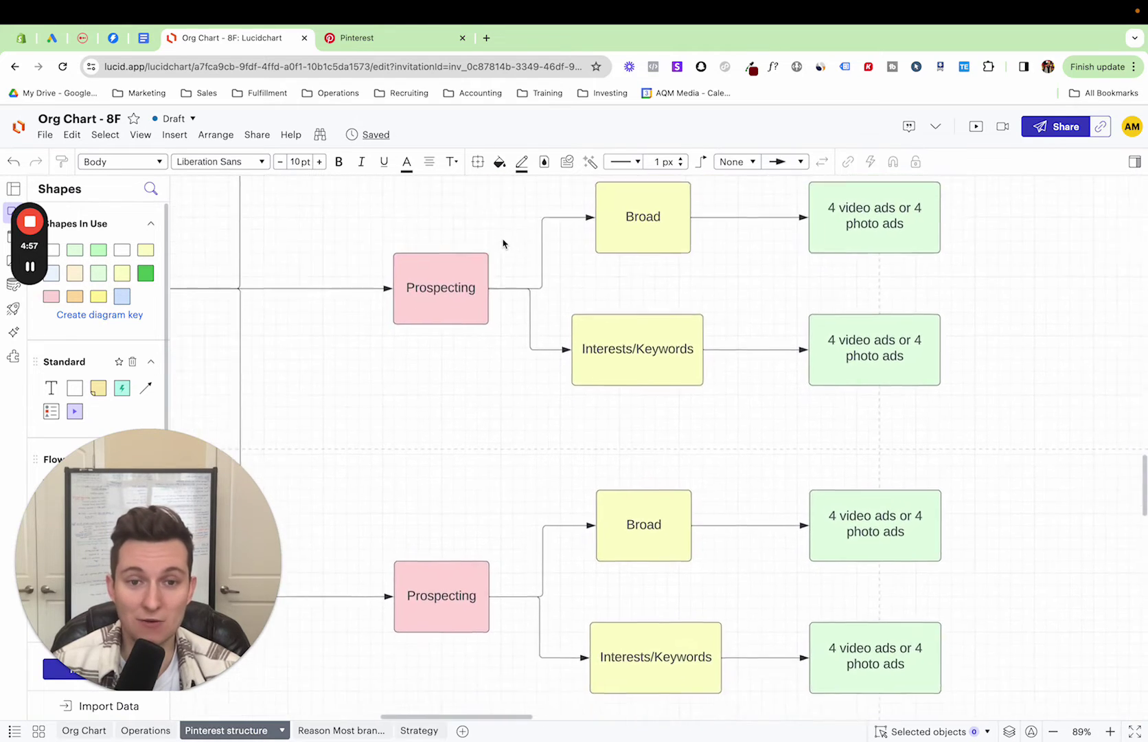
scroll(478, 410, "up", 2)
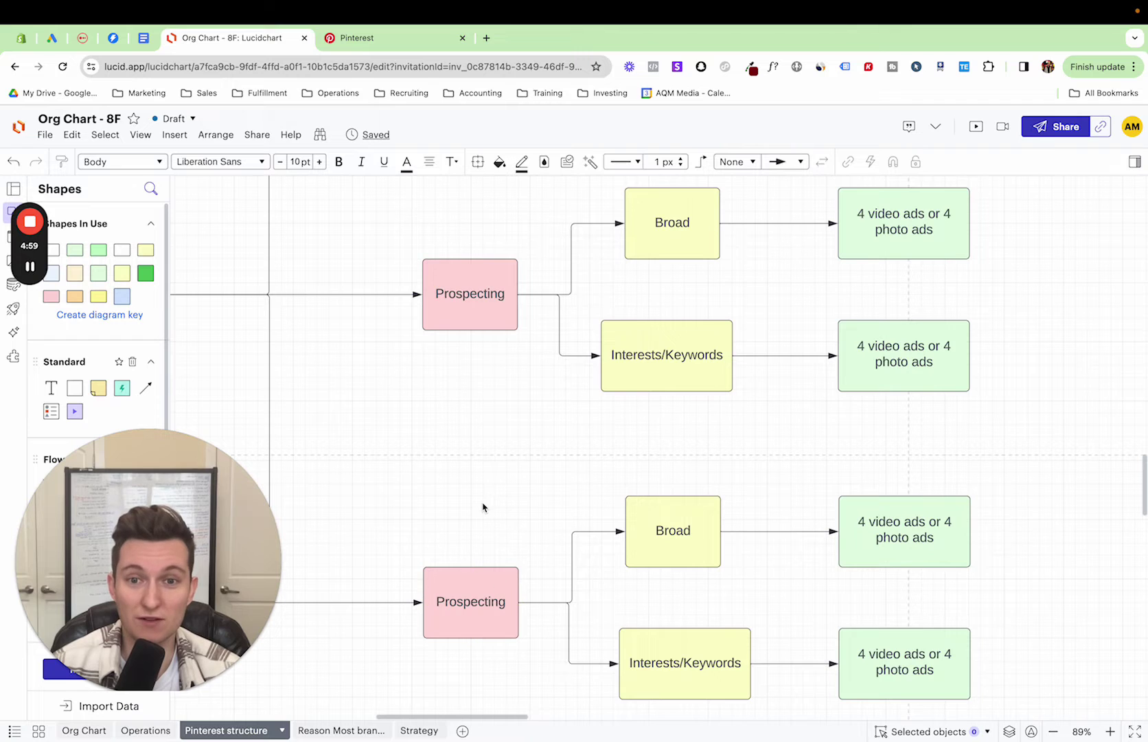
scroll(559, 505, "down", 3)
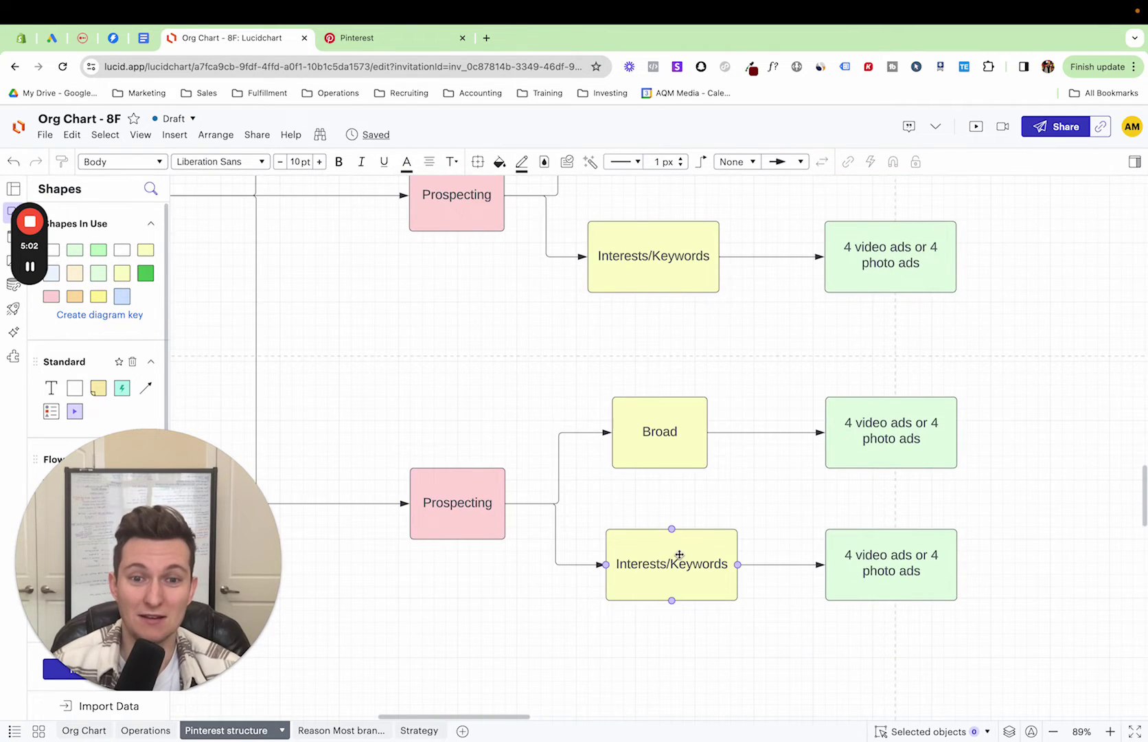
left_click_drag(426, 365, 750, 526)
left_click(512, 344)
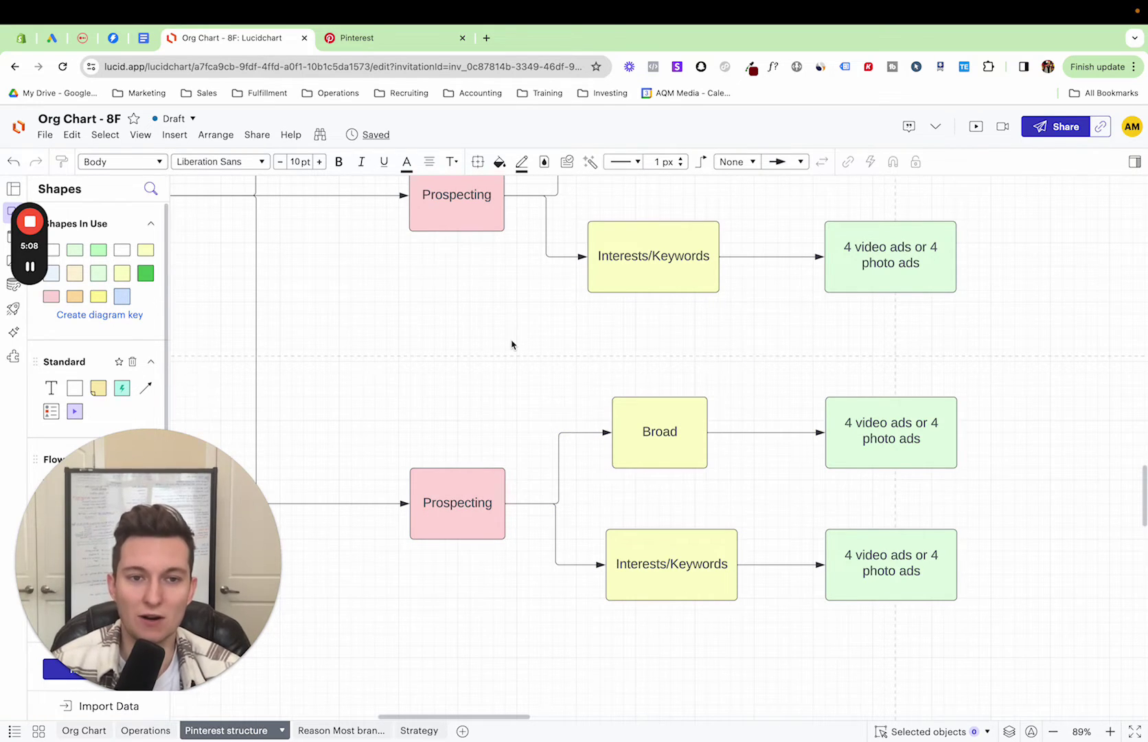
scroll(512, 344, "right", 2)
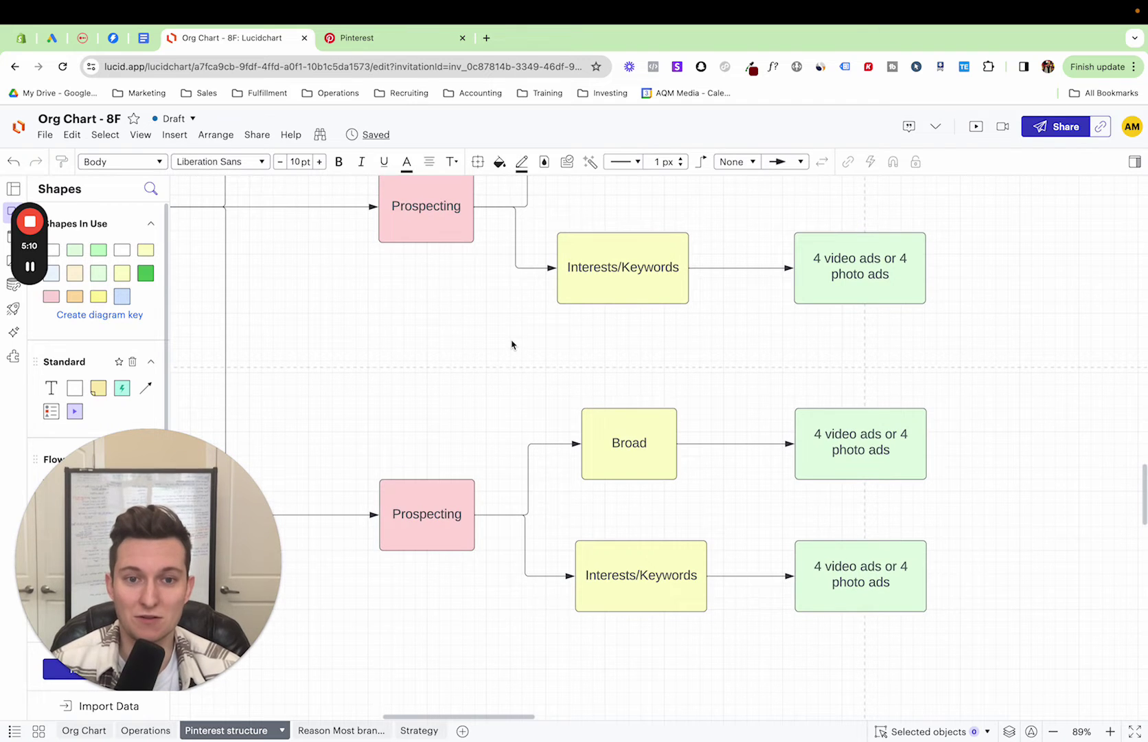
scroll(511, 344, "down", 3)
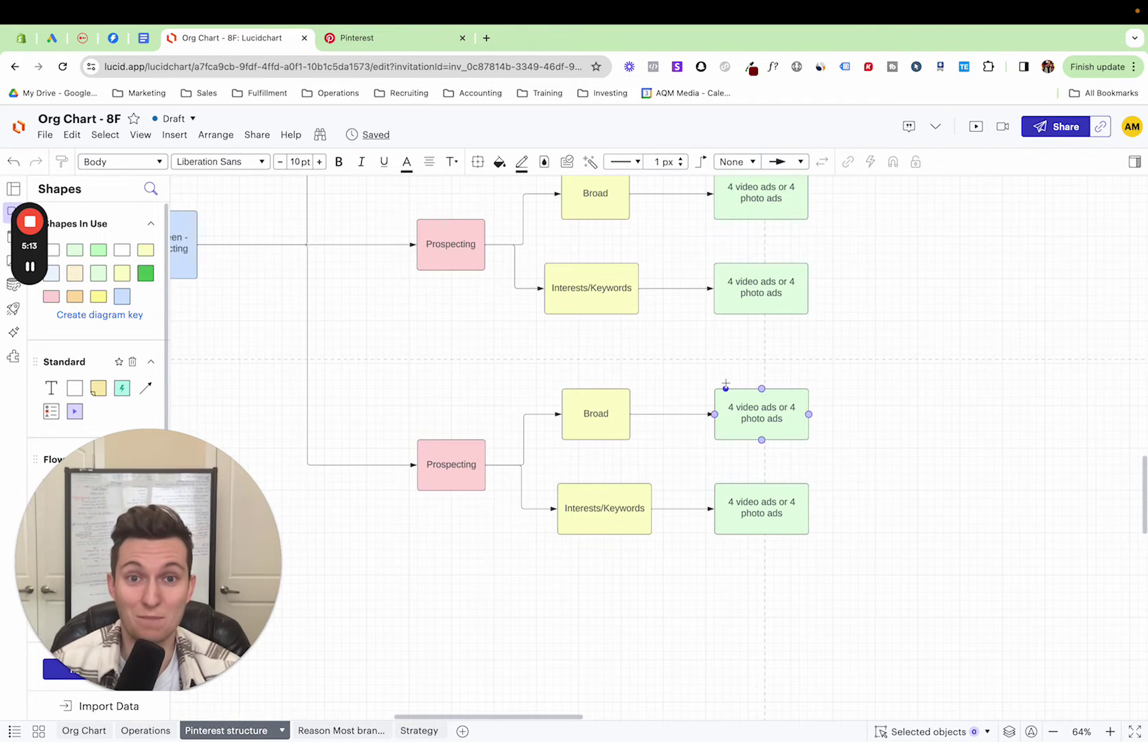
Find the interest targeting screenshot beside the ad boxes and examine its Finance, Food and Drinks, and Health selections.
scroll(726, 382, "right", 6)
scroll(726, 382, "up", 2)
scroll(726, 383, "right", 4)
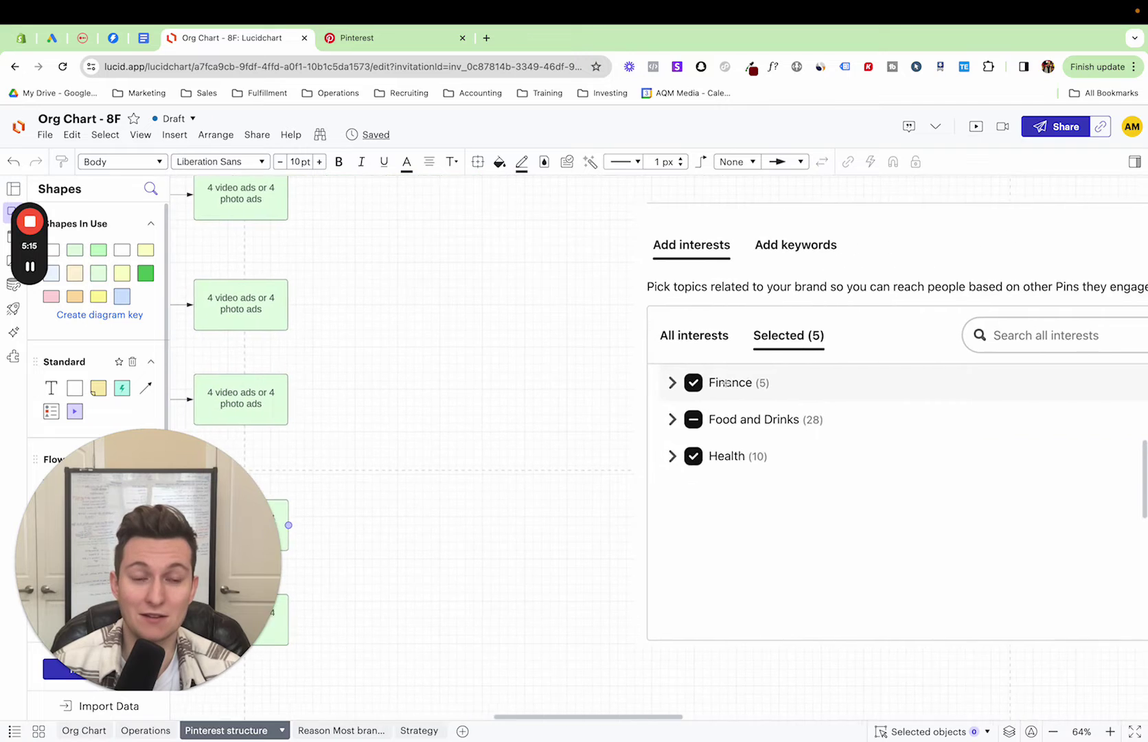
scroll(726, 383, "down", 5)
scroll(726, 383, "up", 10)
scroll(726, 383, "left", 1)
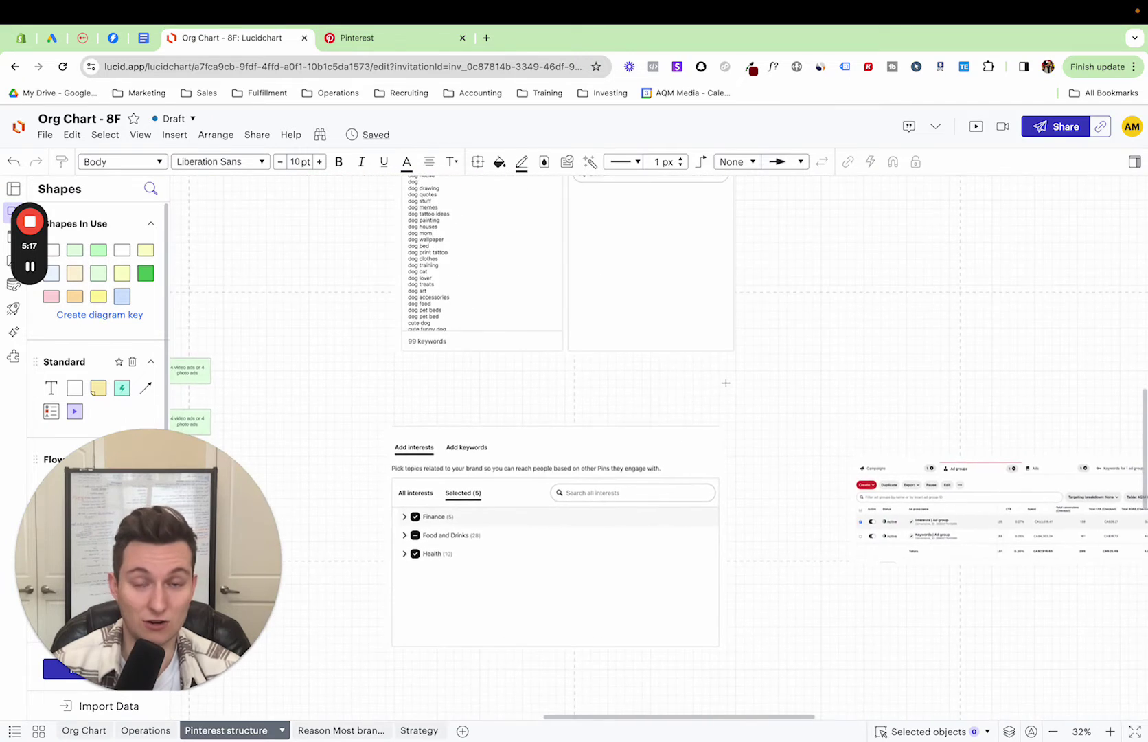
scroll(726, 382, "down", 3)
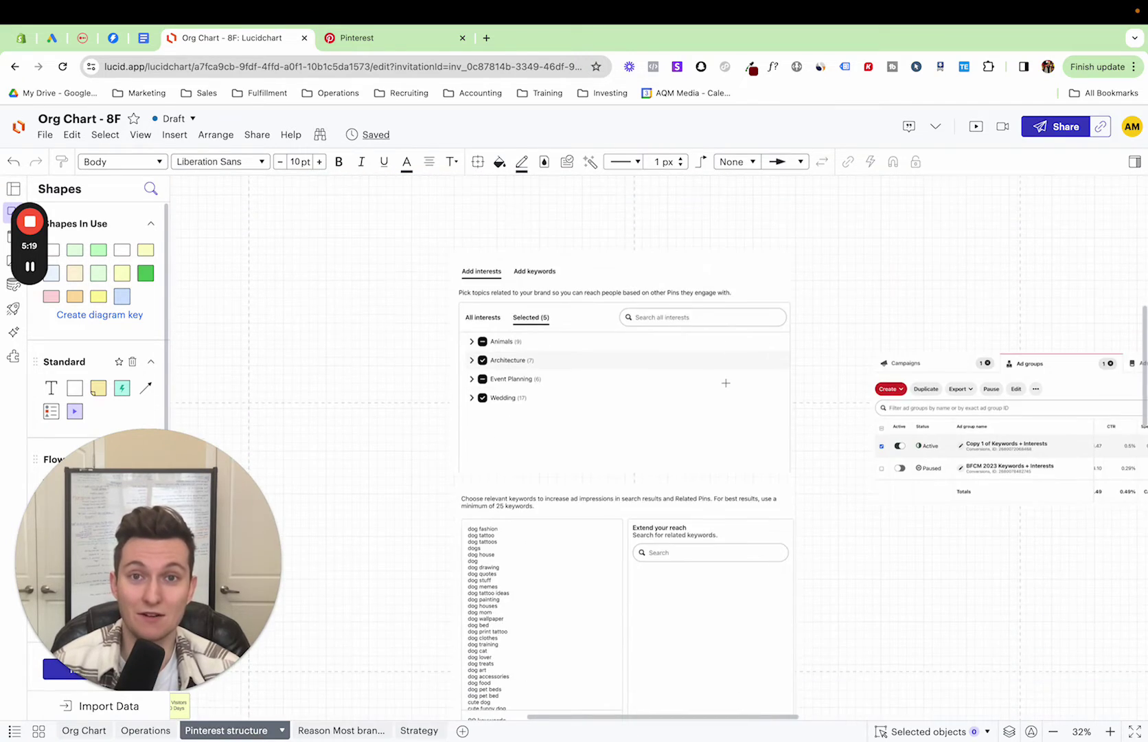
scroll(726, 383, "down", 10)
left_click(512, 500)
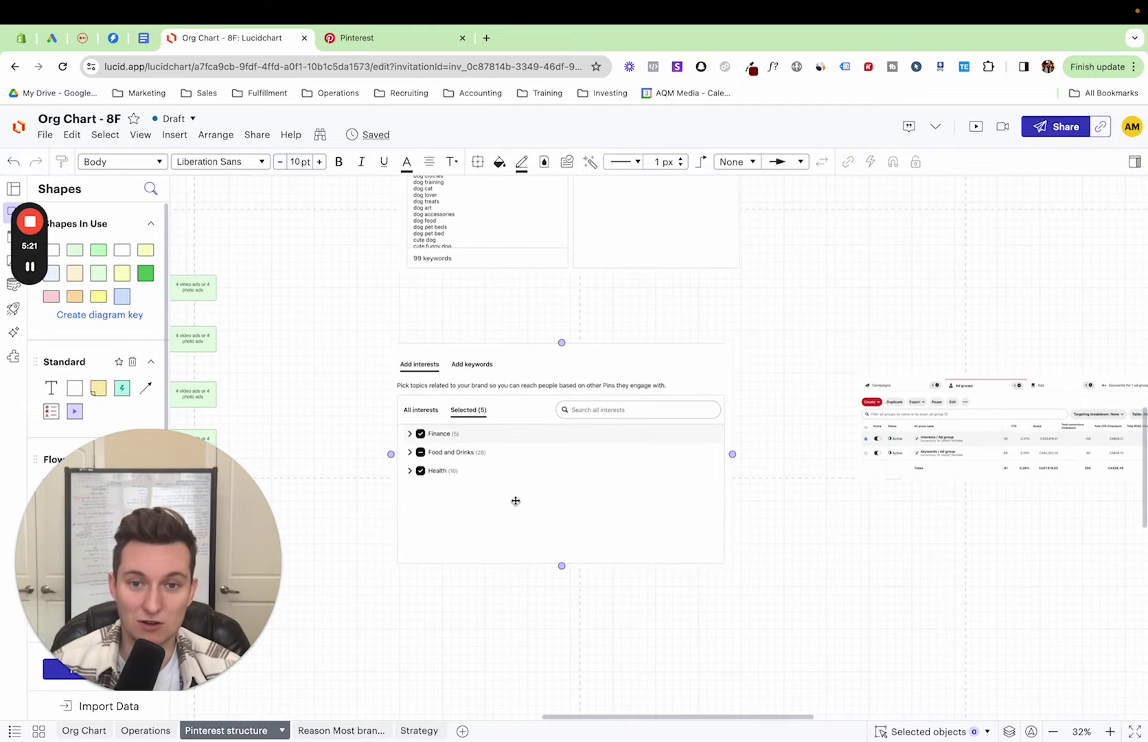
scroll(509, 506, "up", 1)
scroll(510, 506, "up", 5)
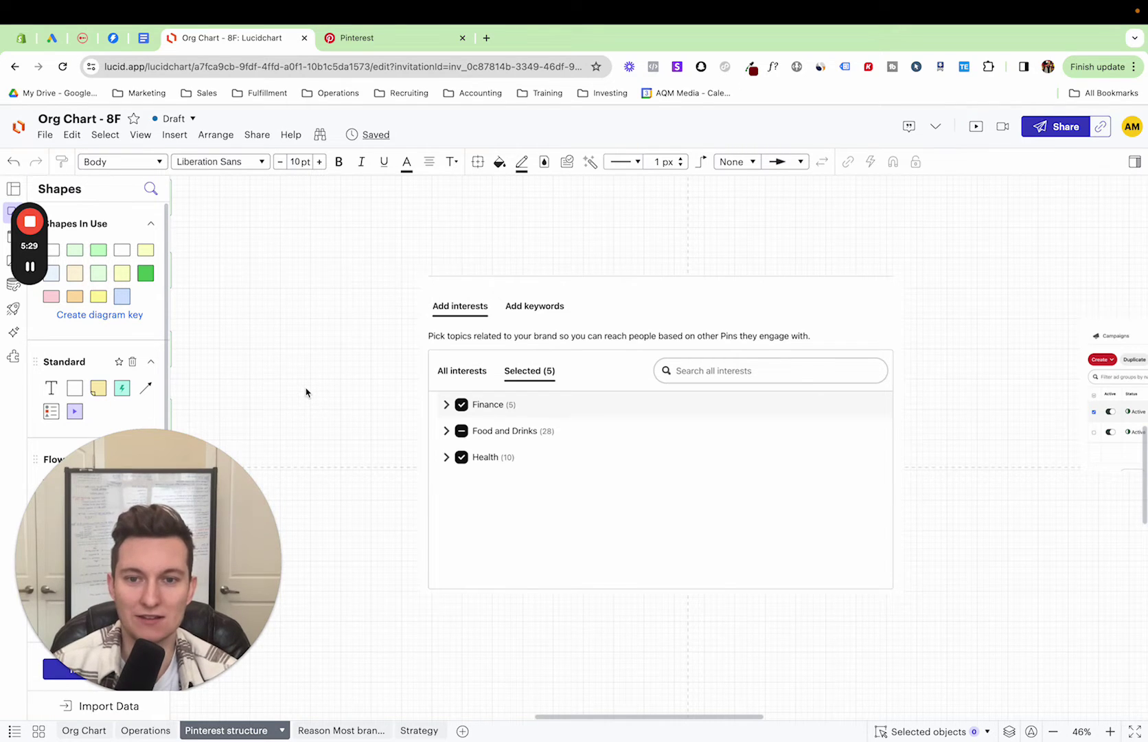
left_click(541, 450)
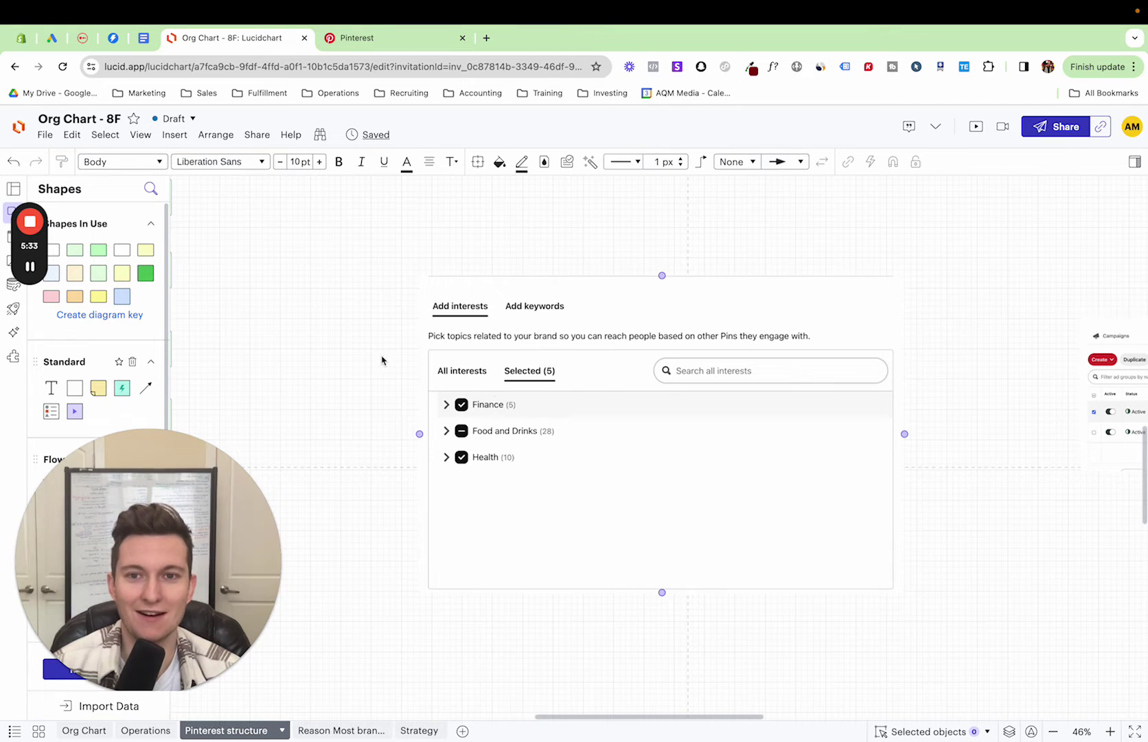
left_click(345, 344)
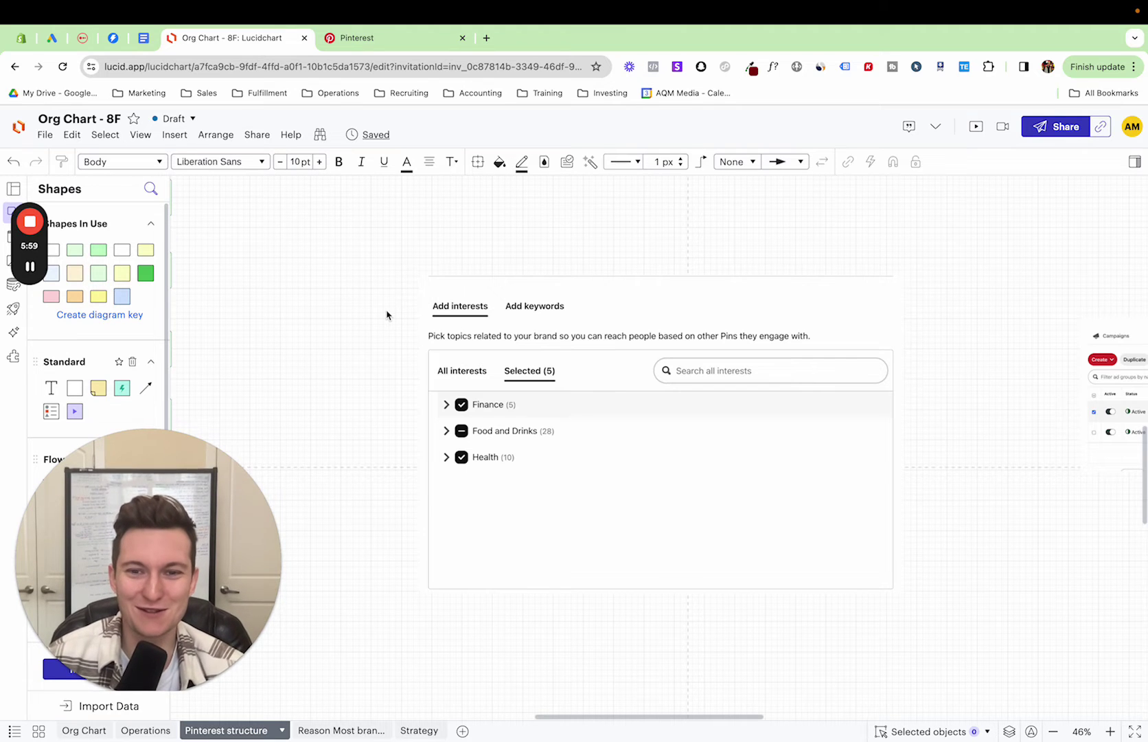
Examine the results table screenshot comparing the Interests and Keywords ad groups, from spend through total order value.
scroll(591, 376, "right", 10)
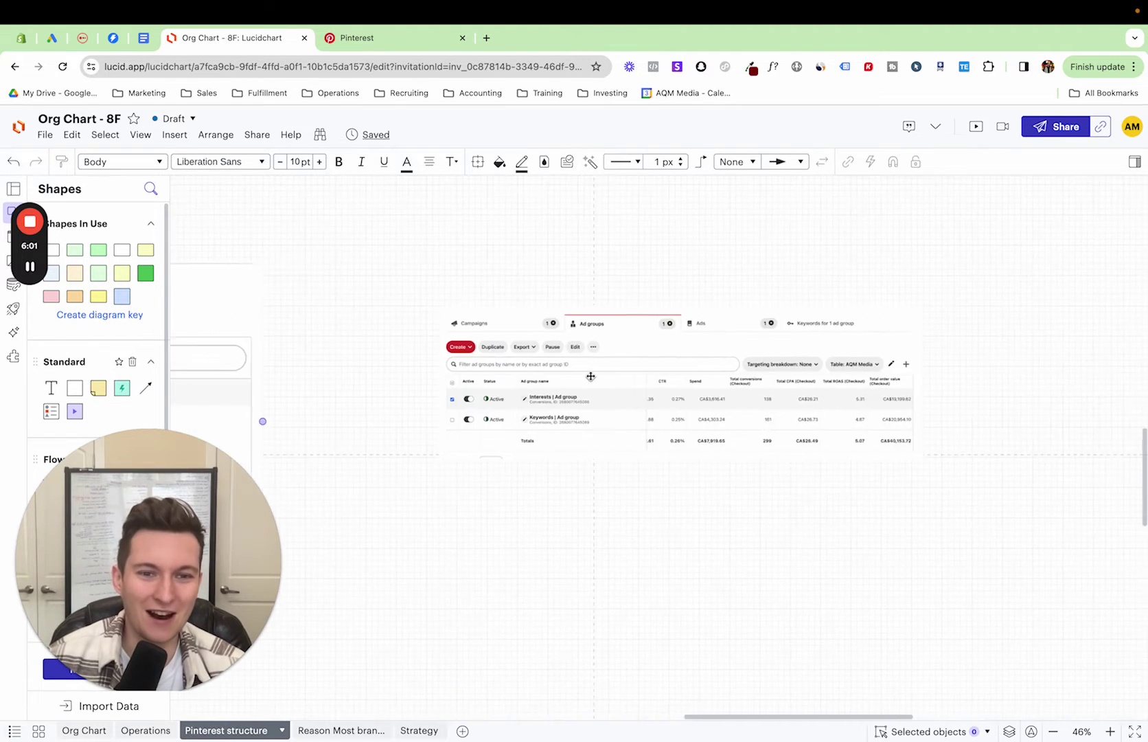
scroll(594, 391, "right", 2)
scroll(713, 478, "up", 5)
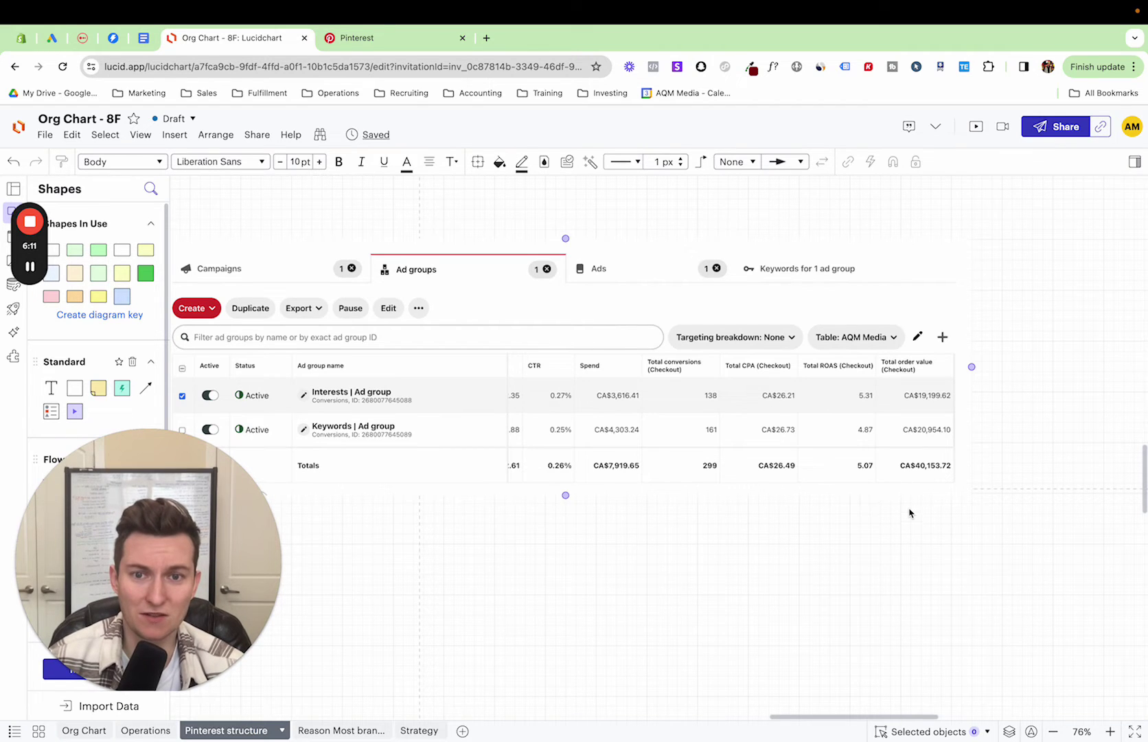
scroll(910, 513, "left", 3)
scroll(910, 513, "up", 1)
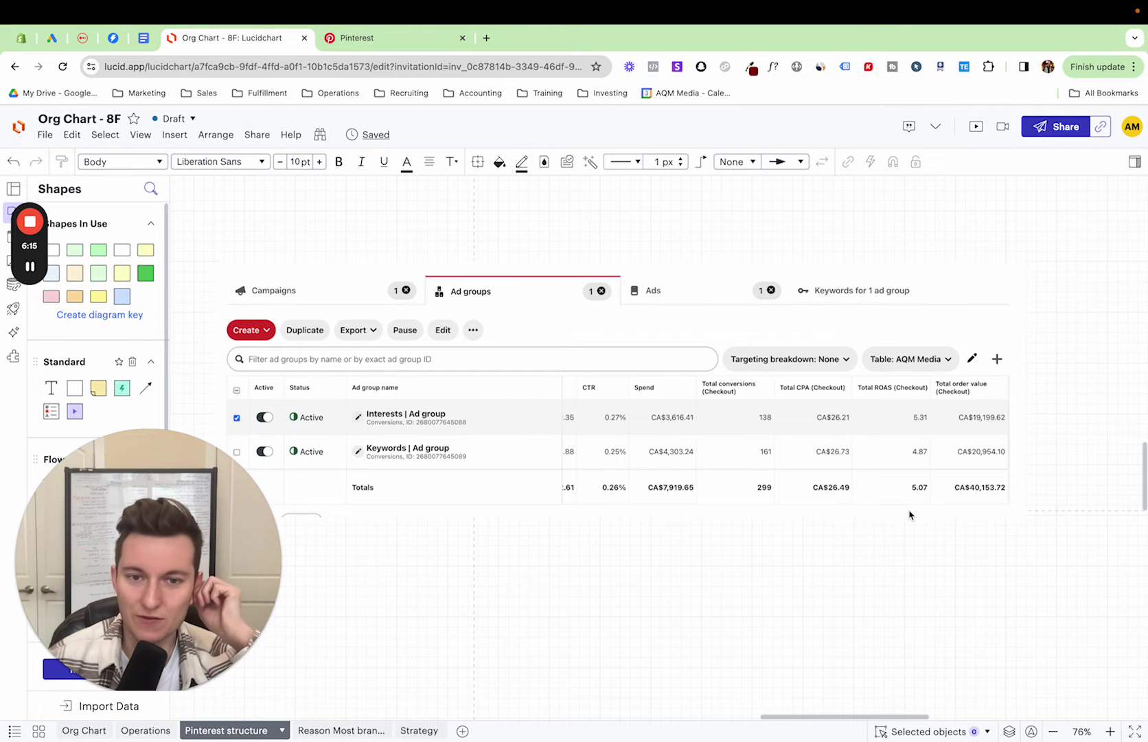
scroll(882, 547, "right", 3)
scroll(881, 547, "up", 1)
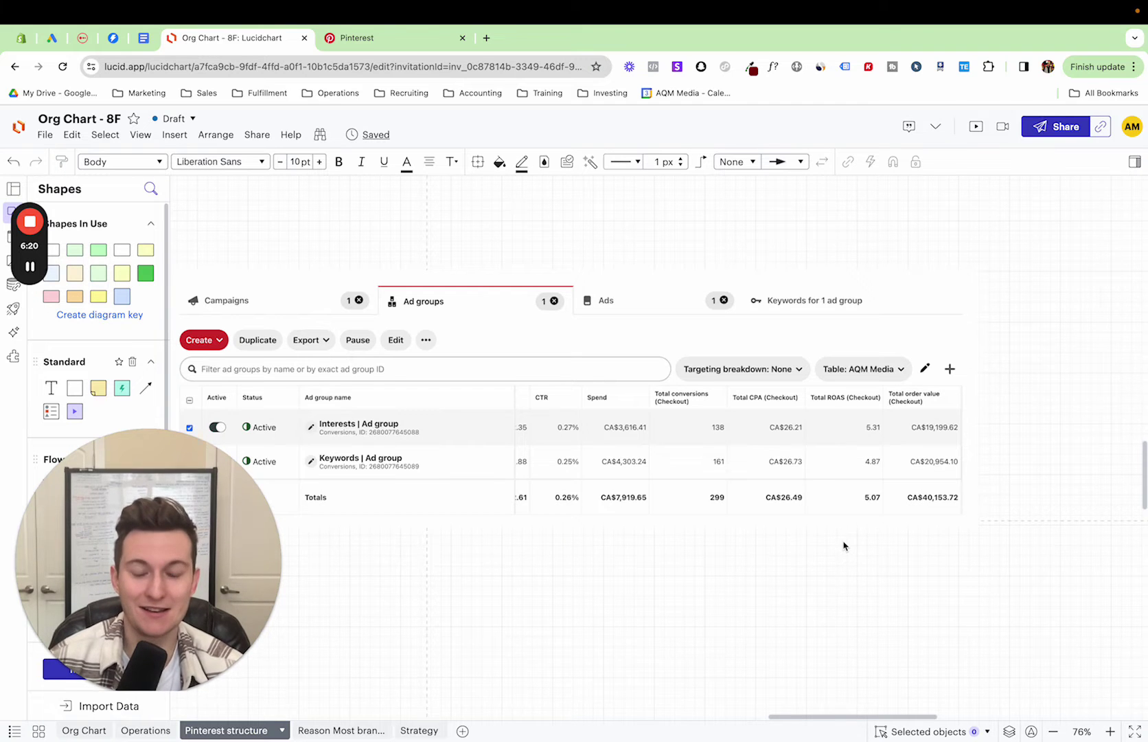
Go back to the keyword targeting screenshot and read through its list of dog-related keywords.
scroll(727, 575, "left", 15)
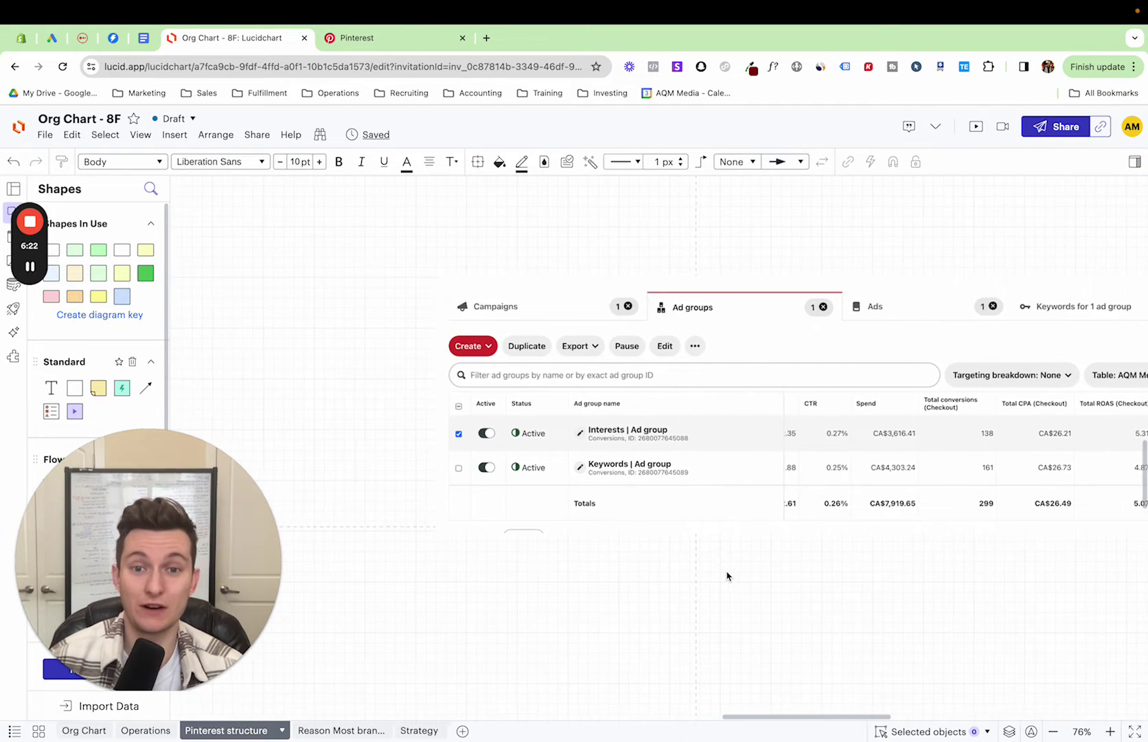
scroll(727, 576, "up", 10)
scroll(727, 576, "left", 6)
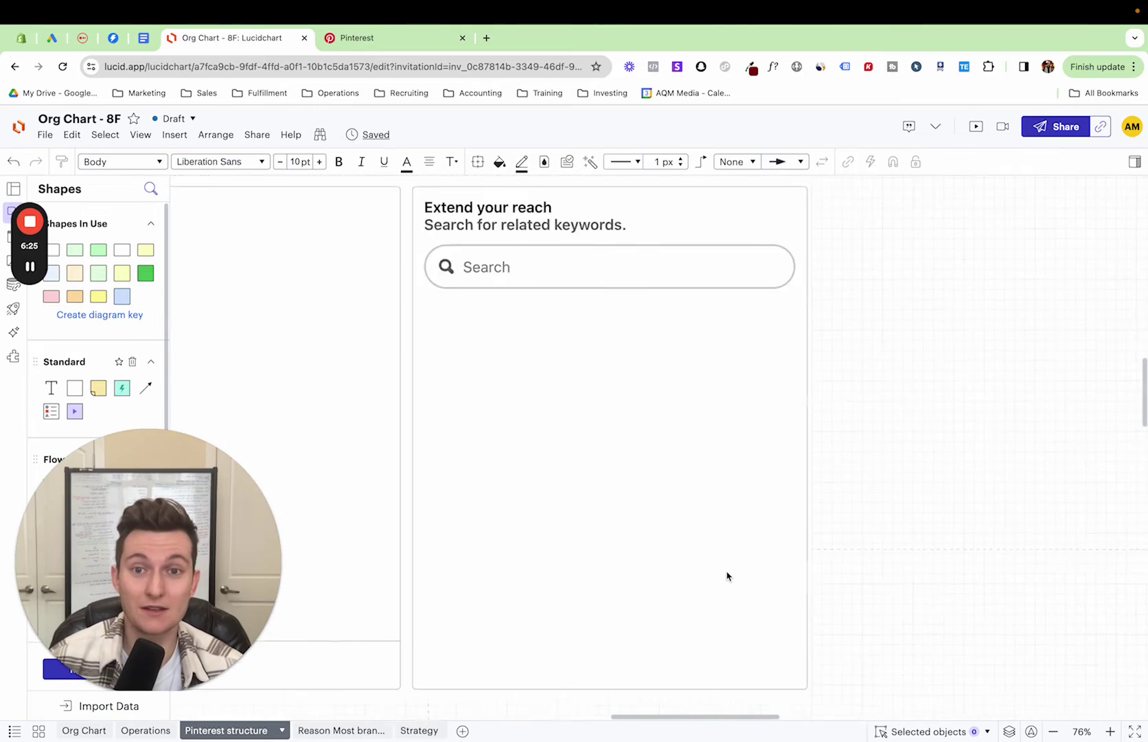
scroll(727, 576, "up", 3)
scroll(727, 575, "left", 9)
scroll(728, 576, "down", 4)
scroll(727, 576, "right", 2)
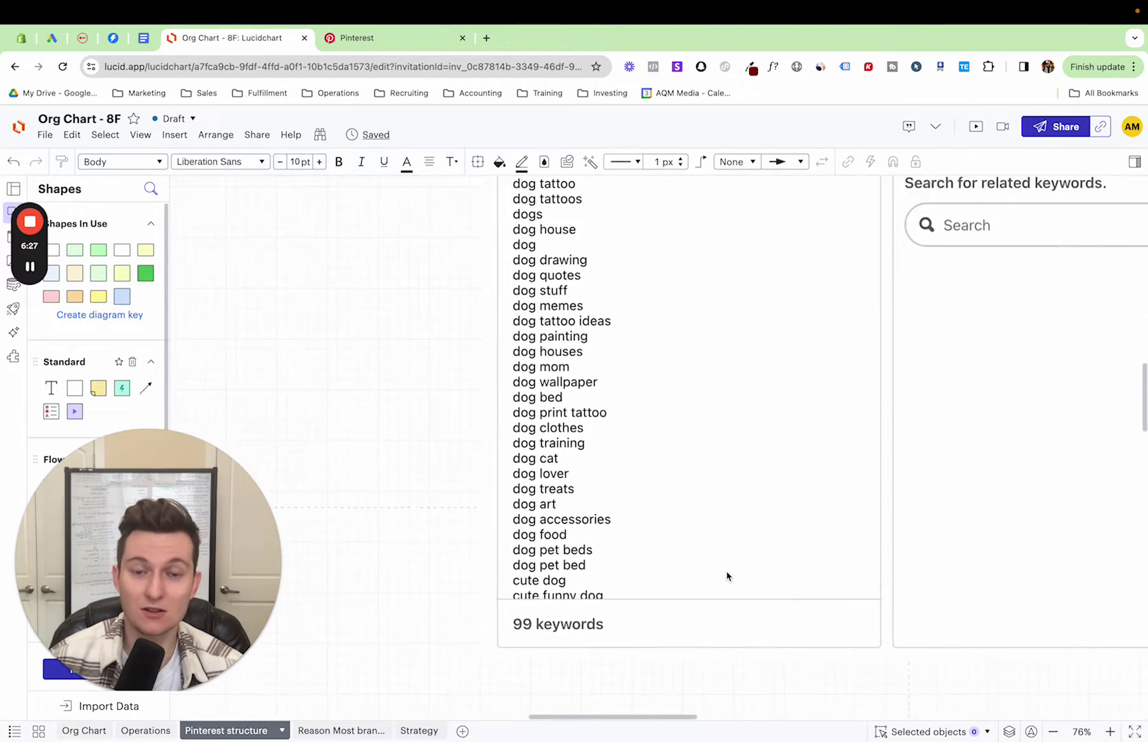
scroll(727, 576, "down", 5)
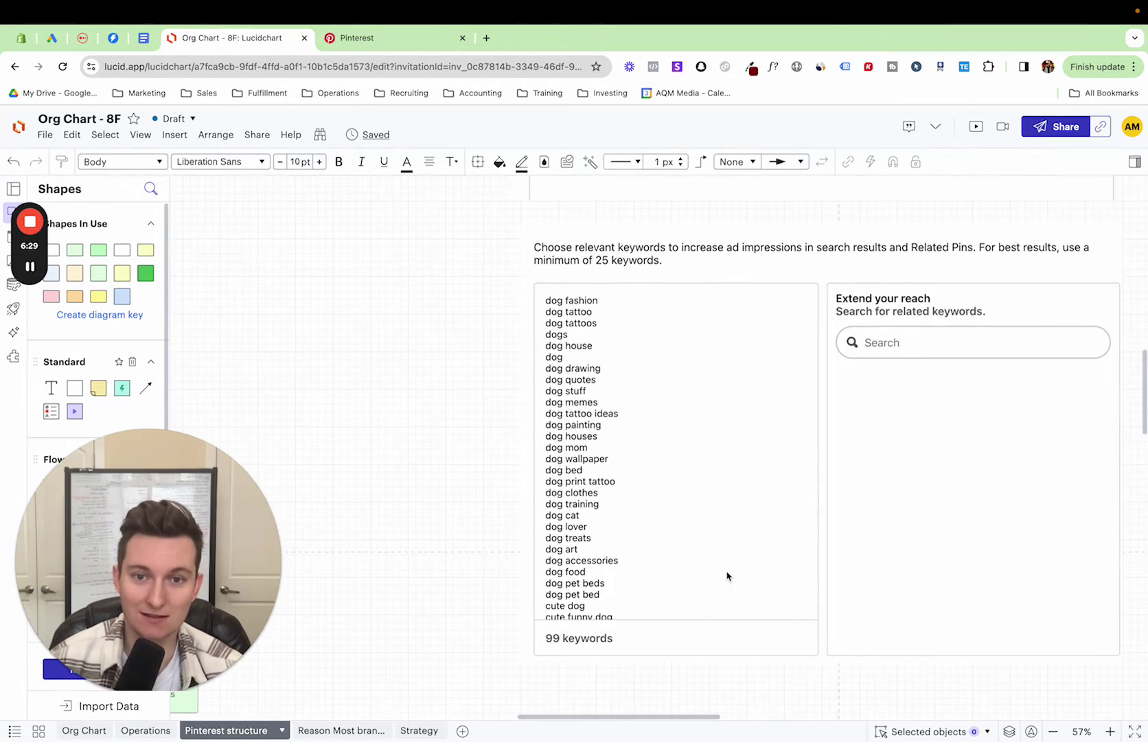
Compare the interest selections for Animals, Architecture, Event Planning and Wedding with the dog keyword list below them.
scroll(686, 544, "up", 8)
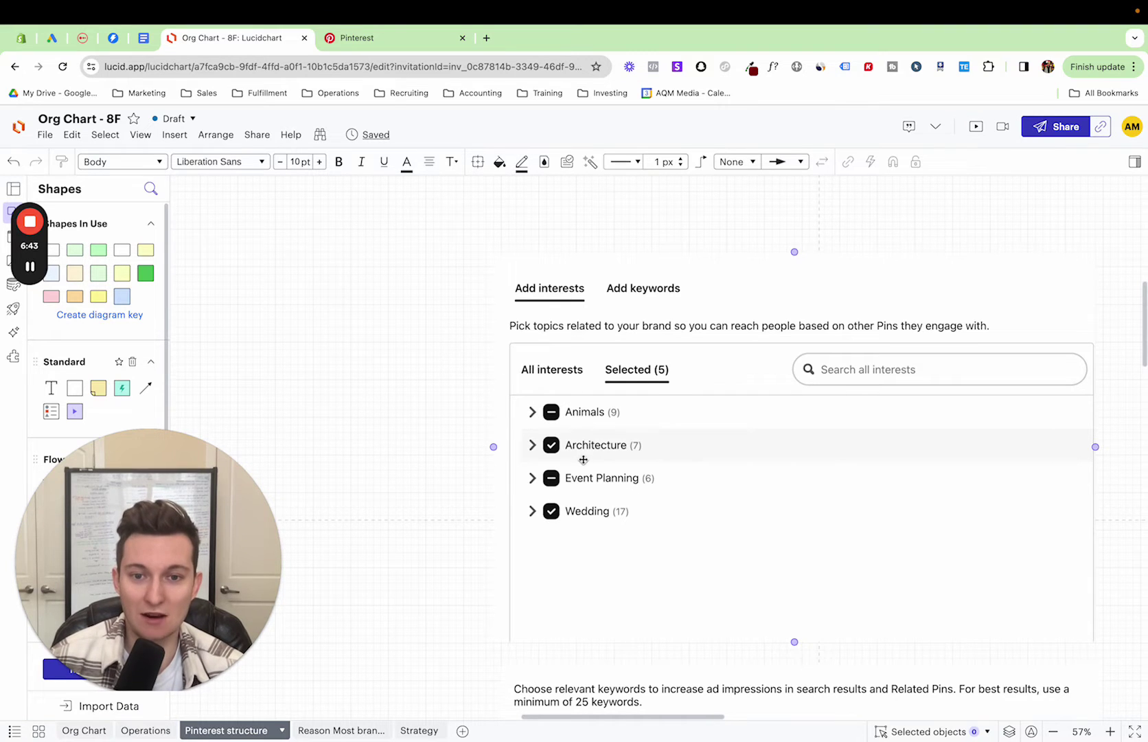
scroll(642, 478, "down", 1)
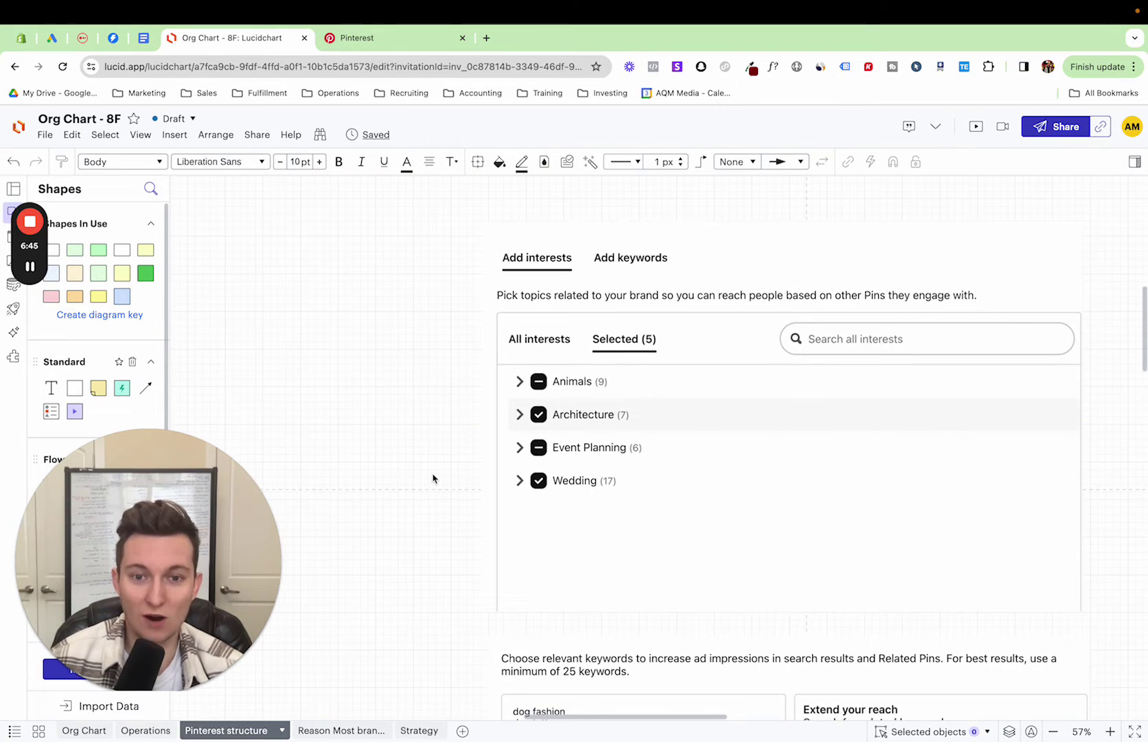
scroll(433, 479, "down", 5)
scroll(433, 479, "down", 8)
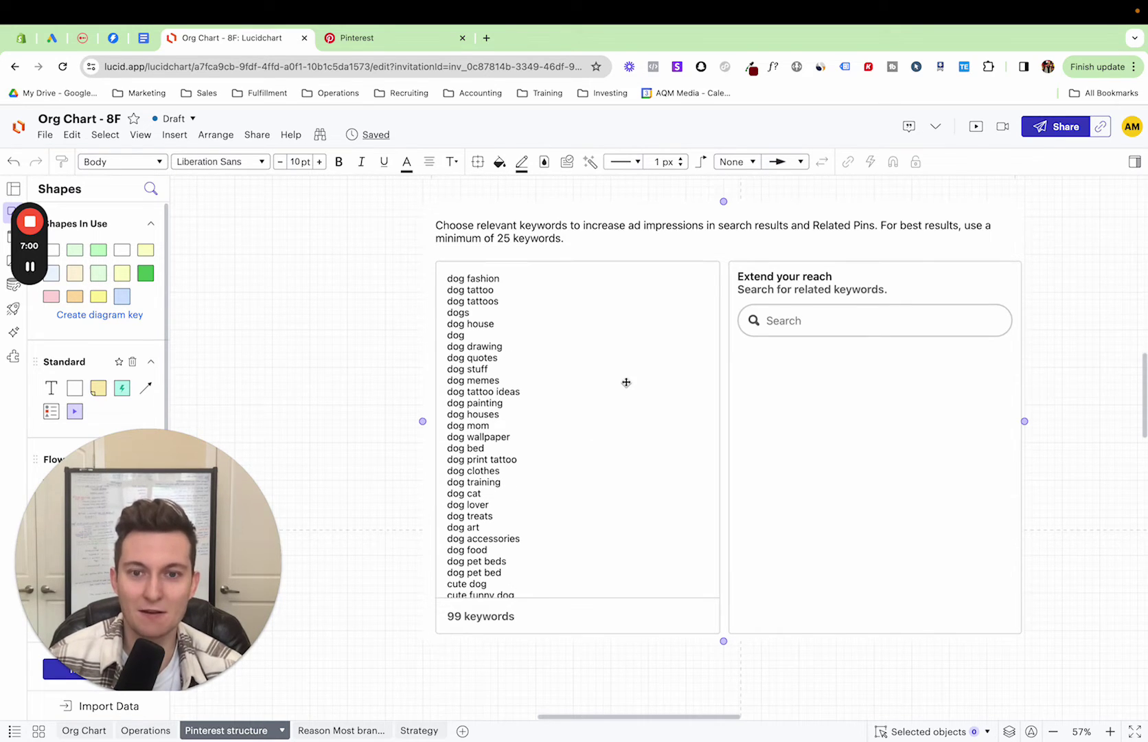
Examine the results table screenshot listing the Copy 1 of Keywords + Interests and BFCM 2023 Keywords + Interests ad groups.
scroll(610, 447, "down", 3)
scroll(609, 448, "right", 3)
scroll(609, 447, "up", 2)
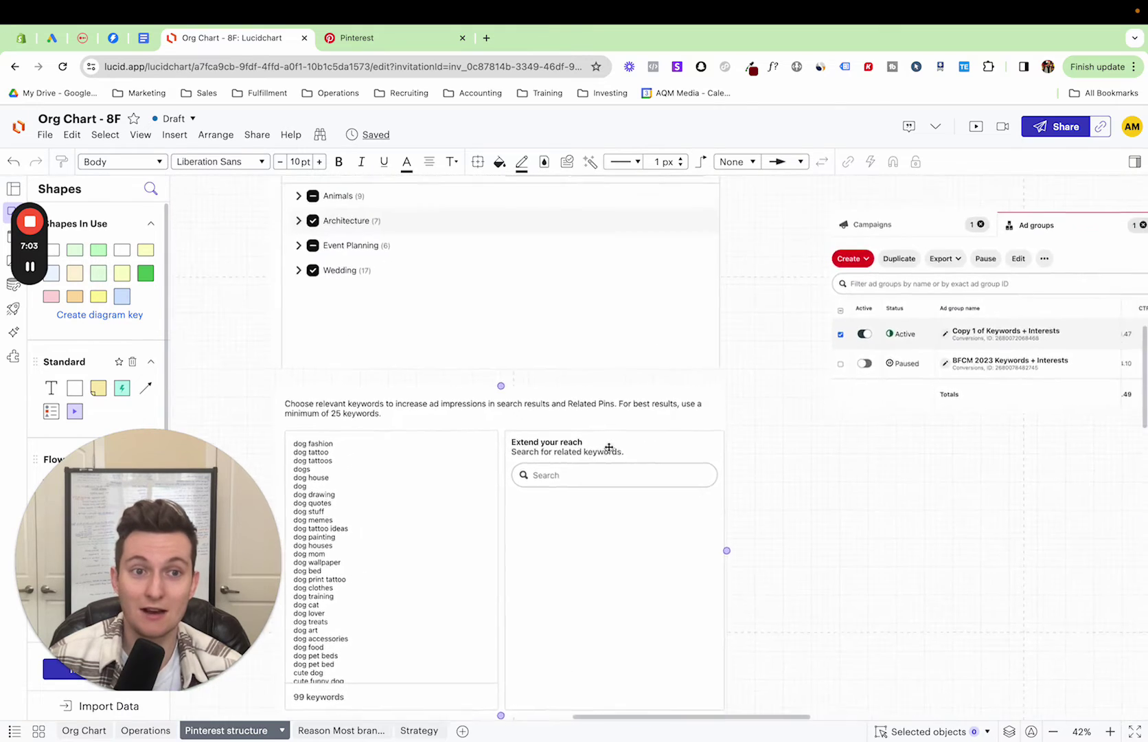
scroll(609, 447, "right", 10)
scroll(609, 448, "up", 3)
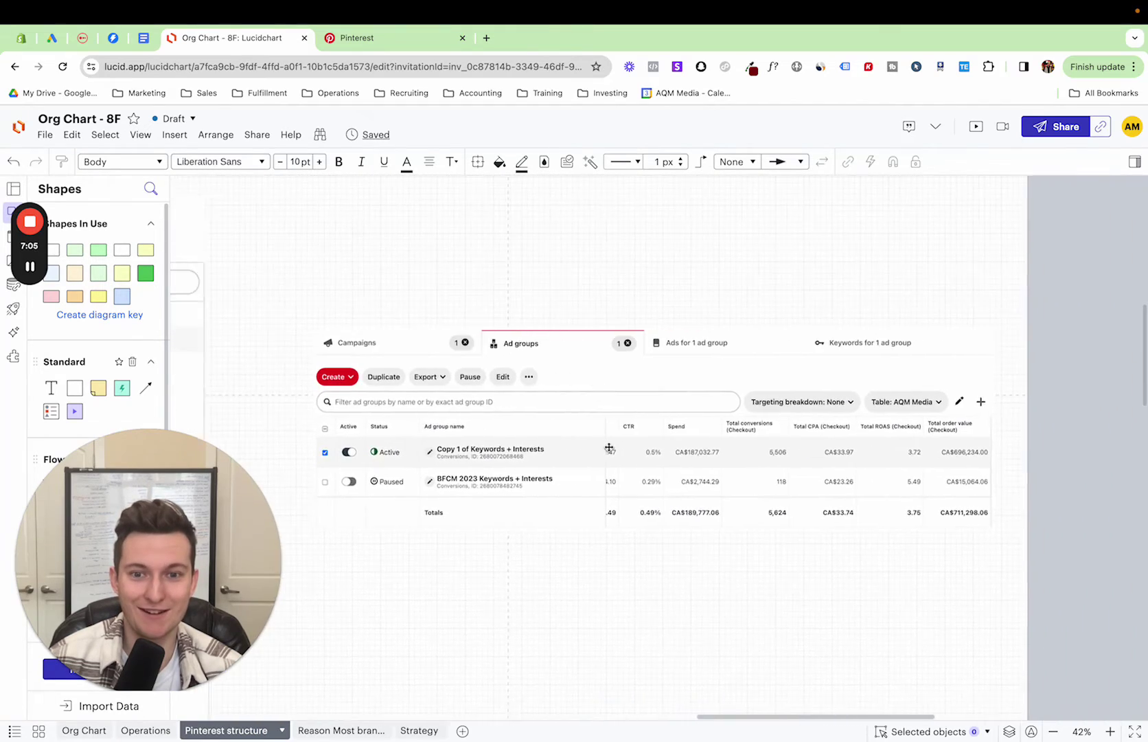
scroll(609, 448, "right", 1)
scroll(609, 447, "up", 5)
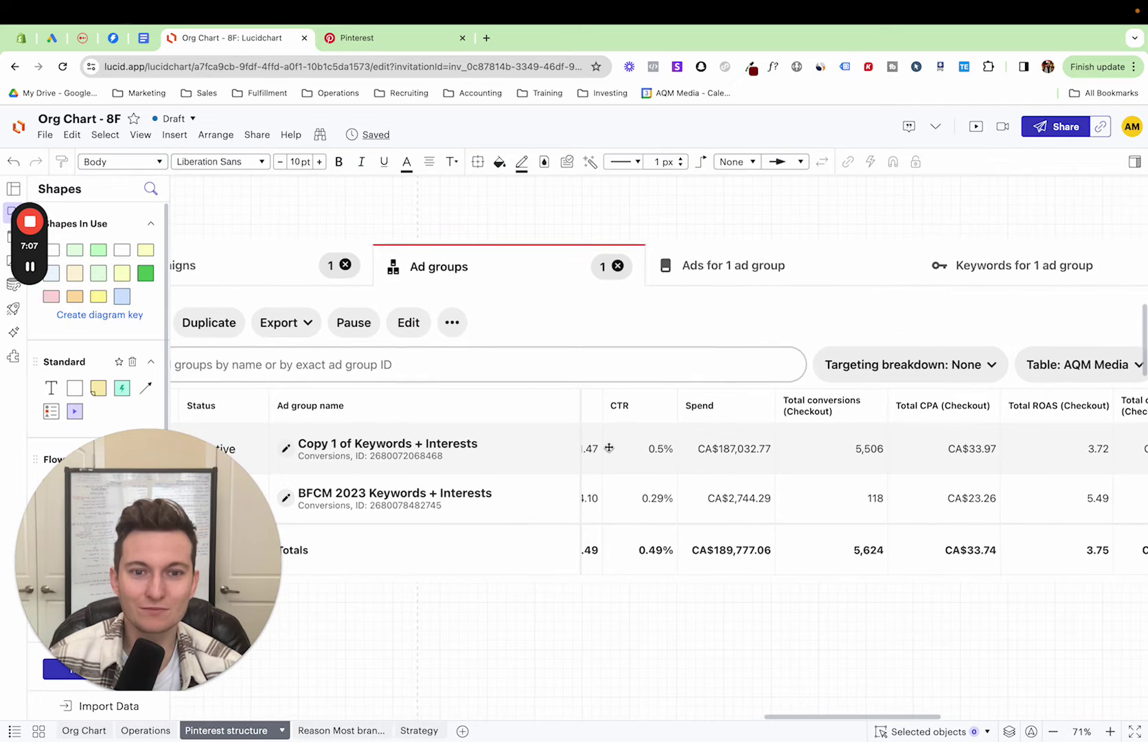
scroll(609, 448, "left", 1)
scroll(609, 448, "down", 1)
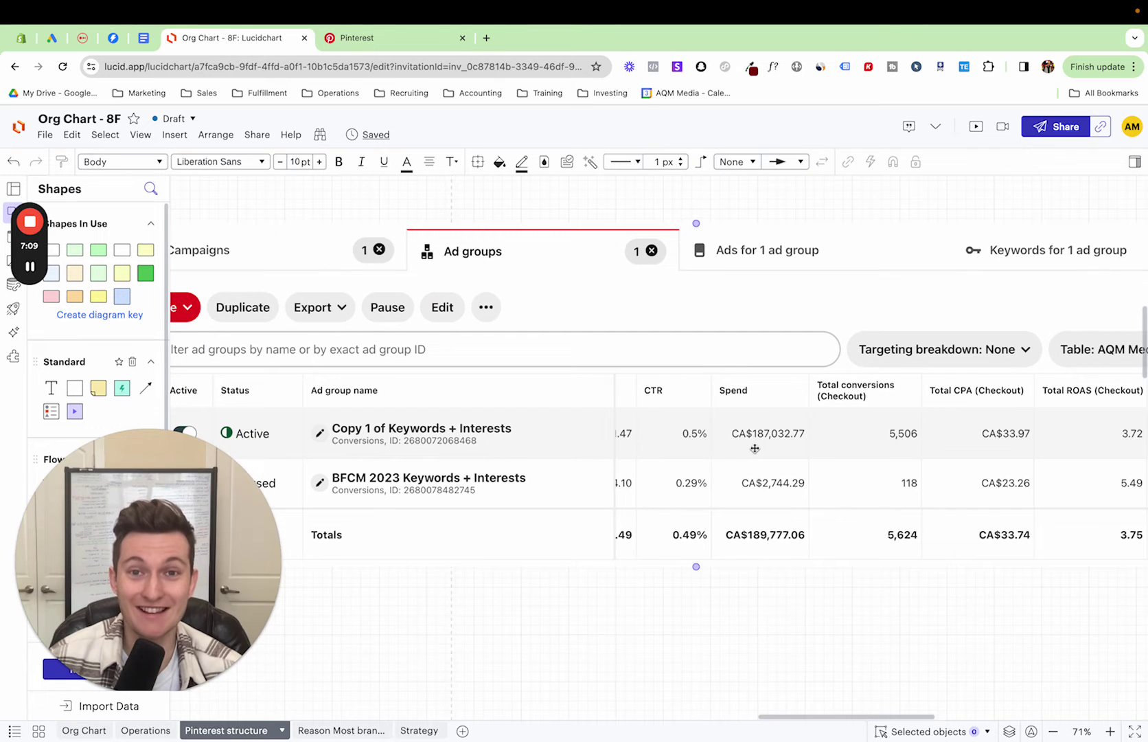
scroll(755, 448, "left", 1)
scroll(755, 448, "down", 1)
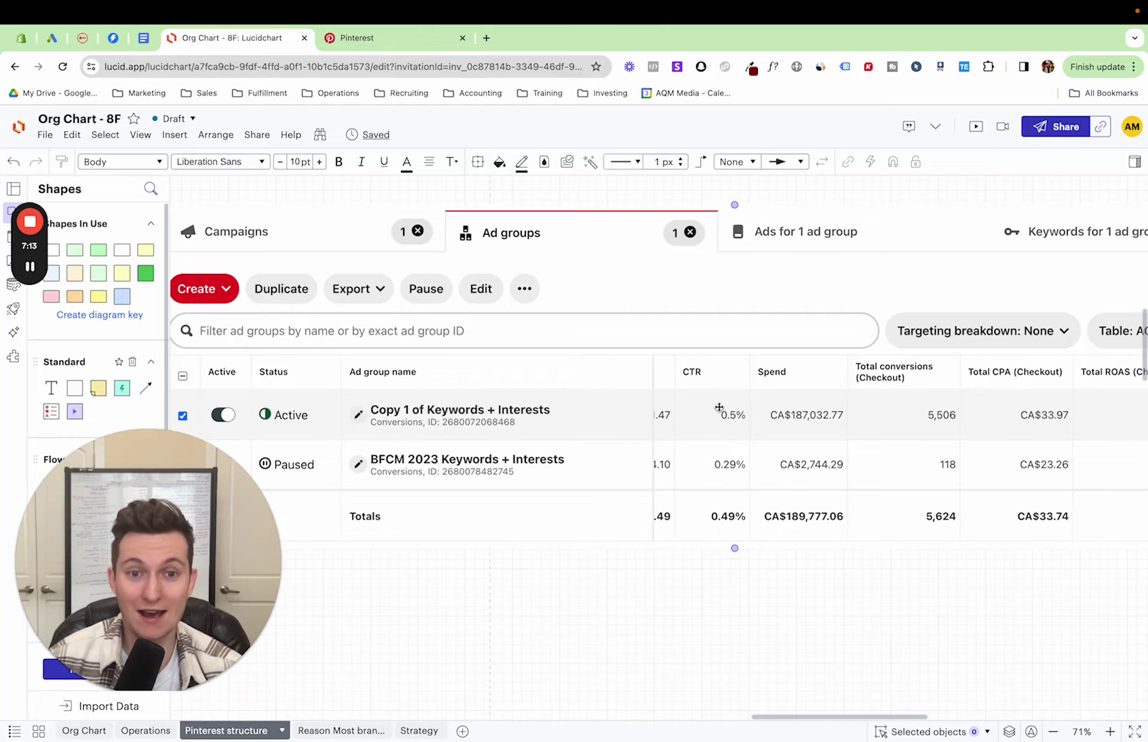
Review the spend, conversions, CPA, ROAS and order value columns of the combined Keywords + Interests ad groups.
scroll(719, 408, "right", 2)
scroll(719, 407, "right", 5)
scroll(719, 407, "up", 1)
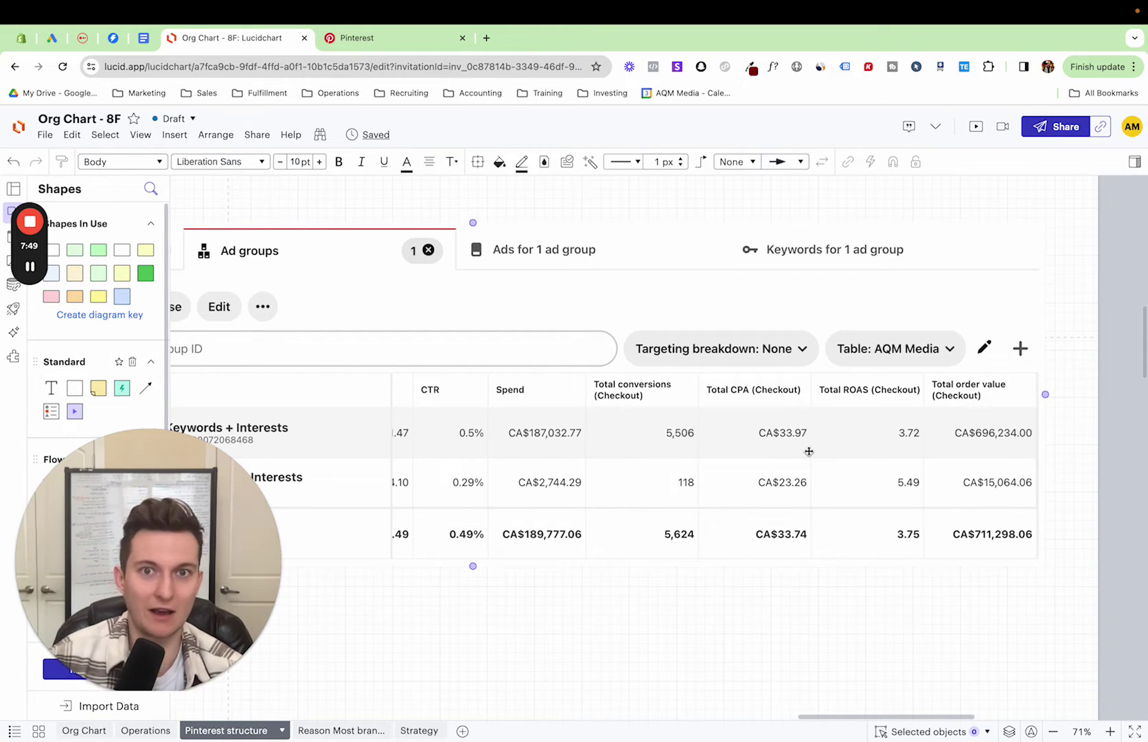
scroll(733, 409, "left", 2)
scroll(733, 408, "down", 1)
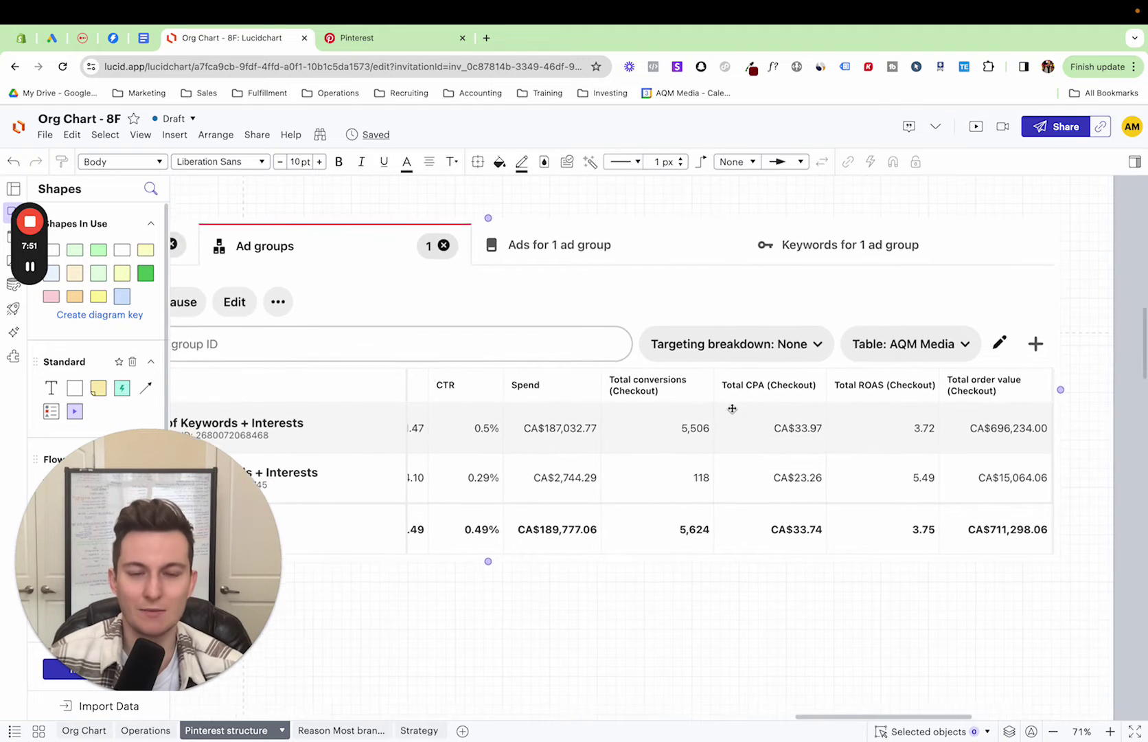
scroll(733, 409, "left", 6)
scroll(732, 408, "up", 1)
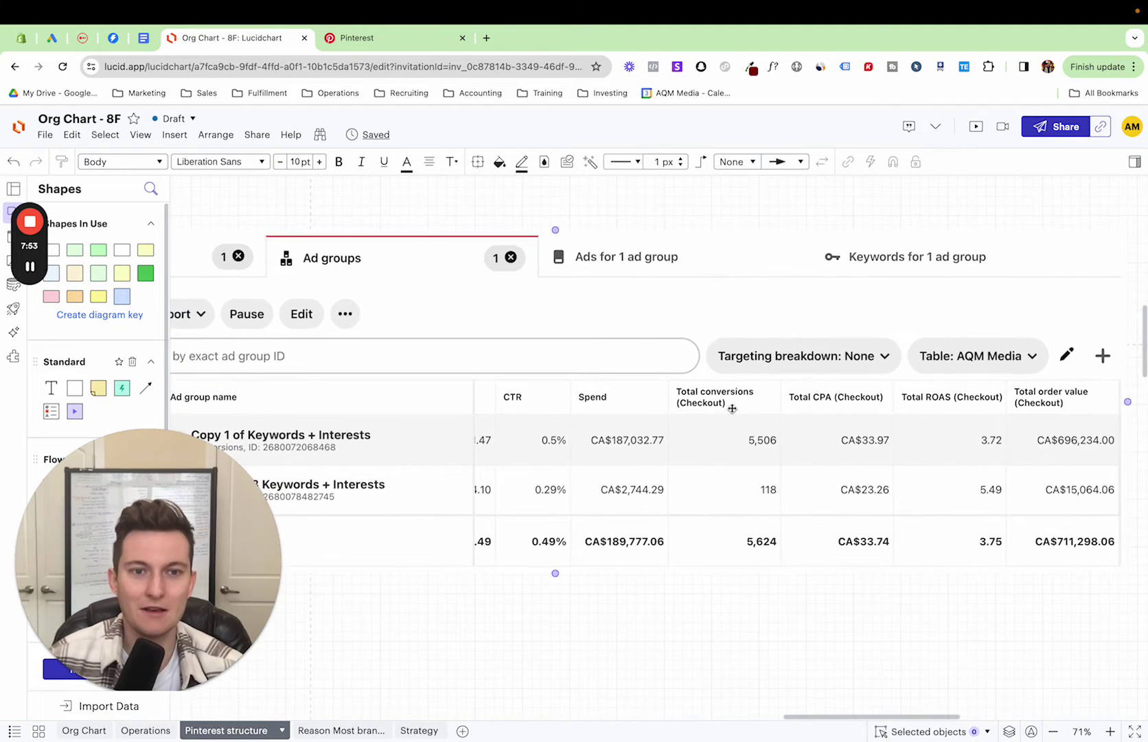
Revisit the interest and keyword targeting screenshots and check them against the combined Keywords + Interests results table.
scroll(732, 409, "left", 20)
scroll(733, 409, "down", 1)
scroll(732, 408, "down", 3)
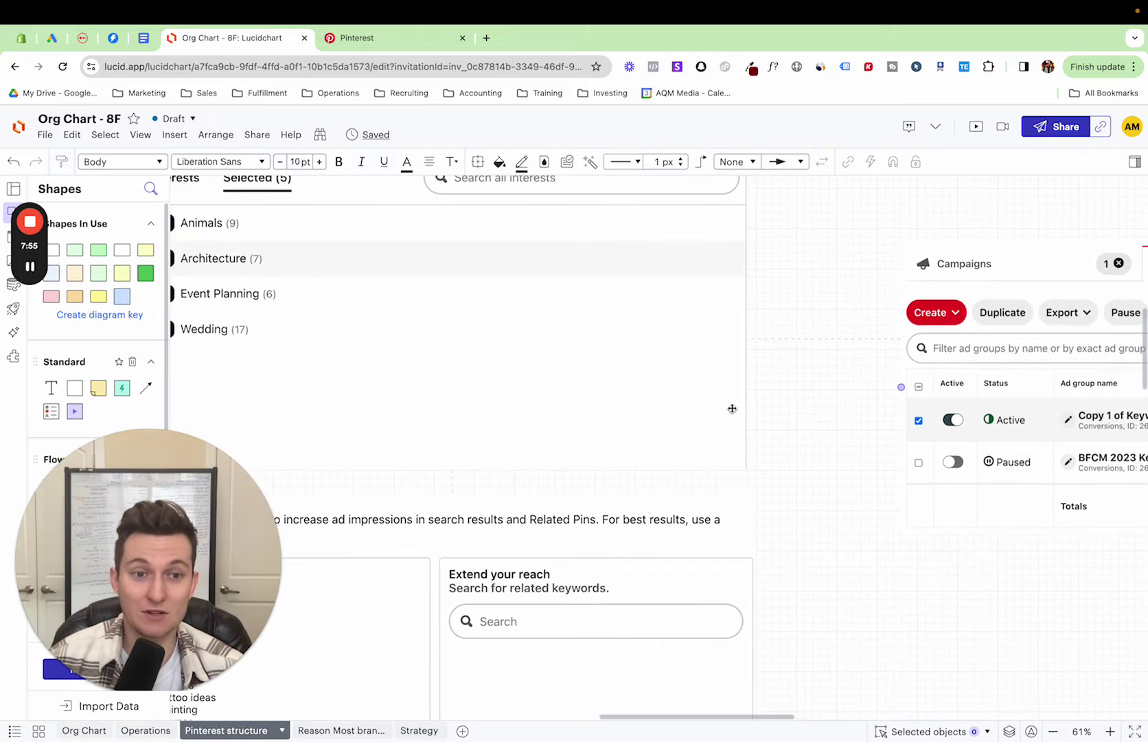
scroll(732, 408, "right", 10)
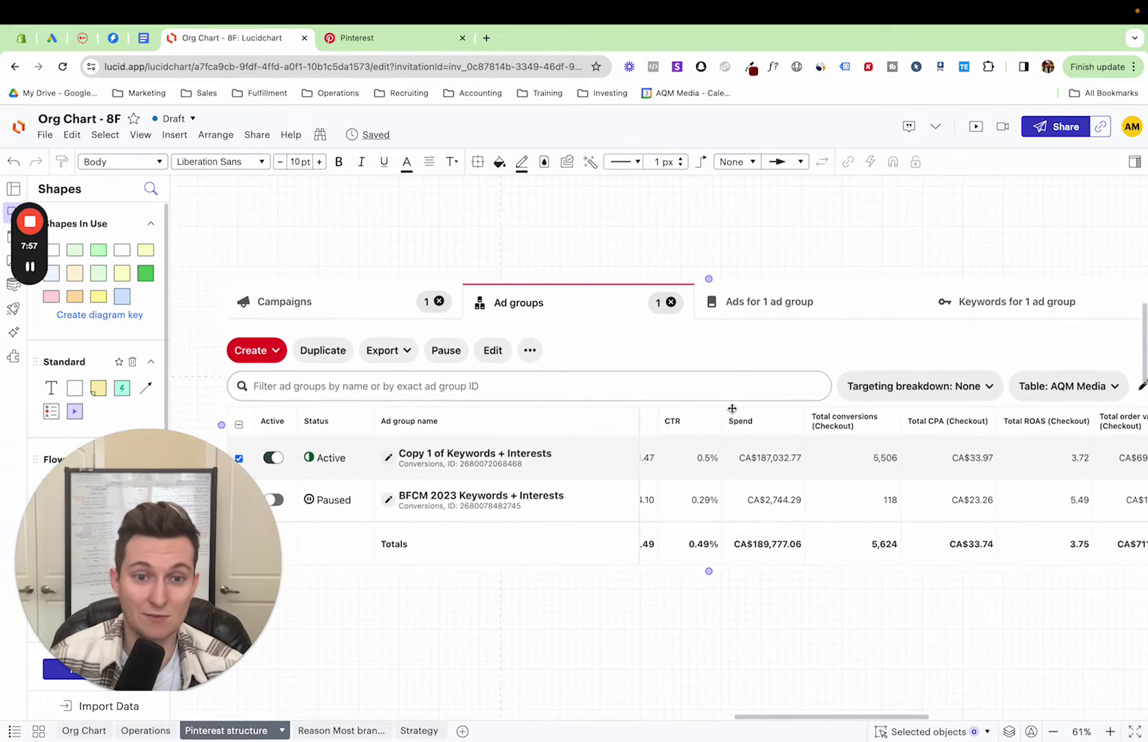
scroll(732, 408, "right", 1)
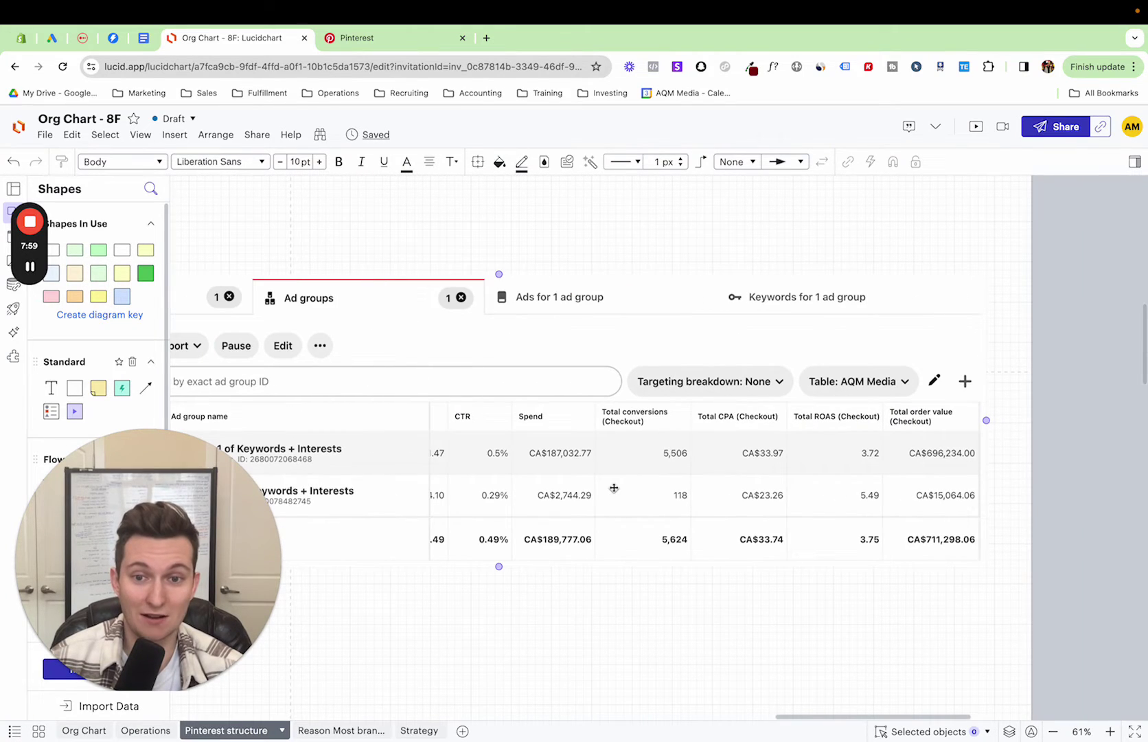
Compare the Animals, Architecture, Event Planning and Wedding interest selections with the Keywords + Interests ad group results once more.
scroll(614, 488, "left", 15)
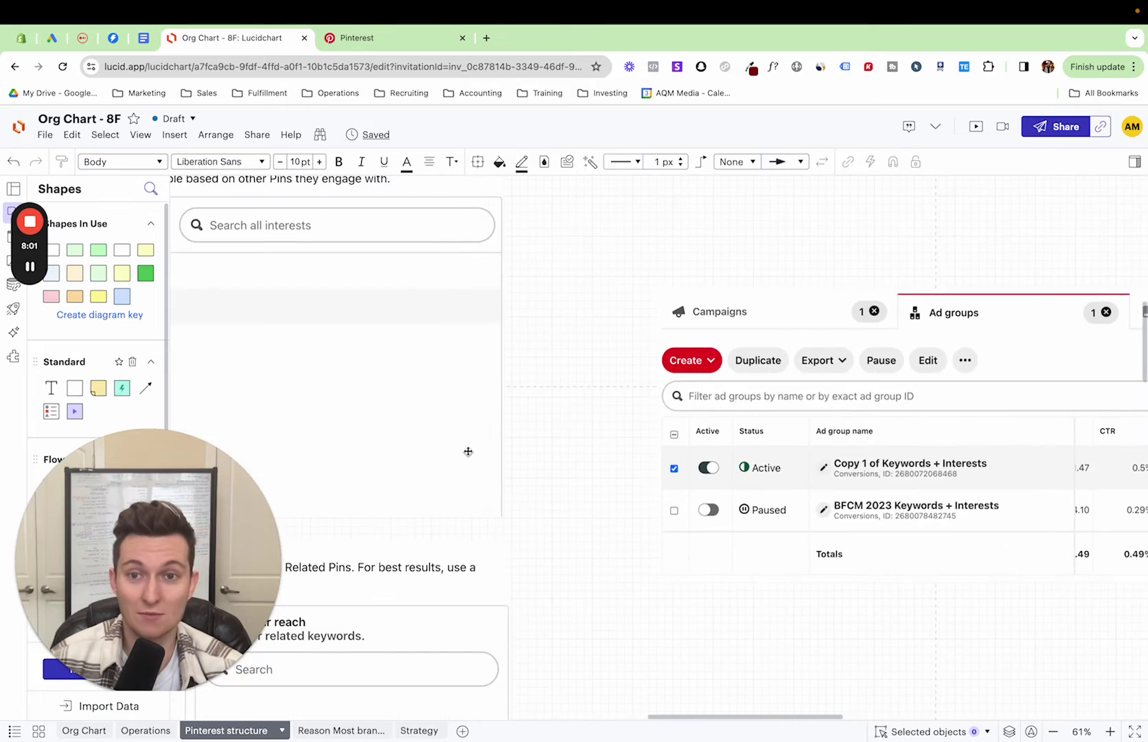
scroll(426, 429, "left", 10)
scroll(425, 429, "up", 2)
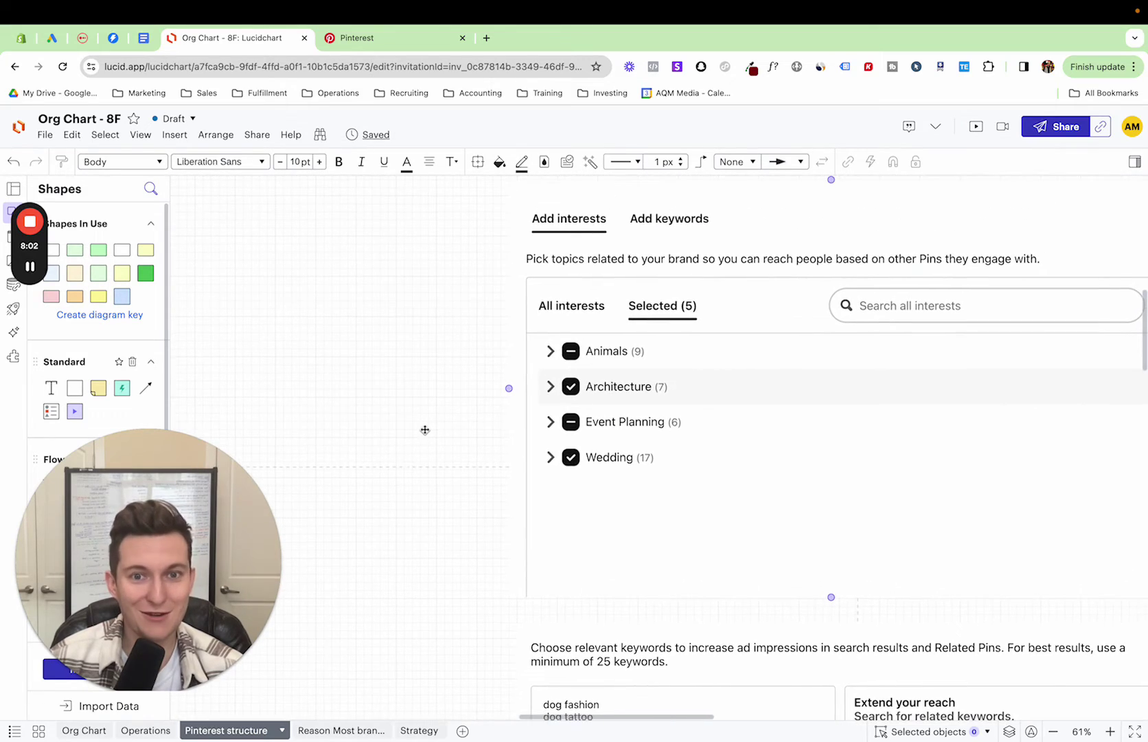
scroll(425, 429, "right", 20)
scroll(425, 429, "down", 2)
scroll(425, 429, "left", 20)
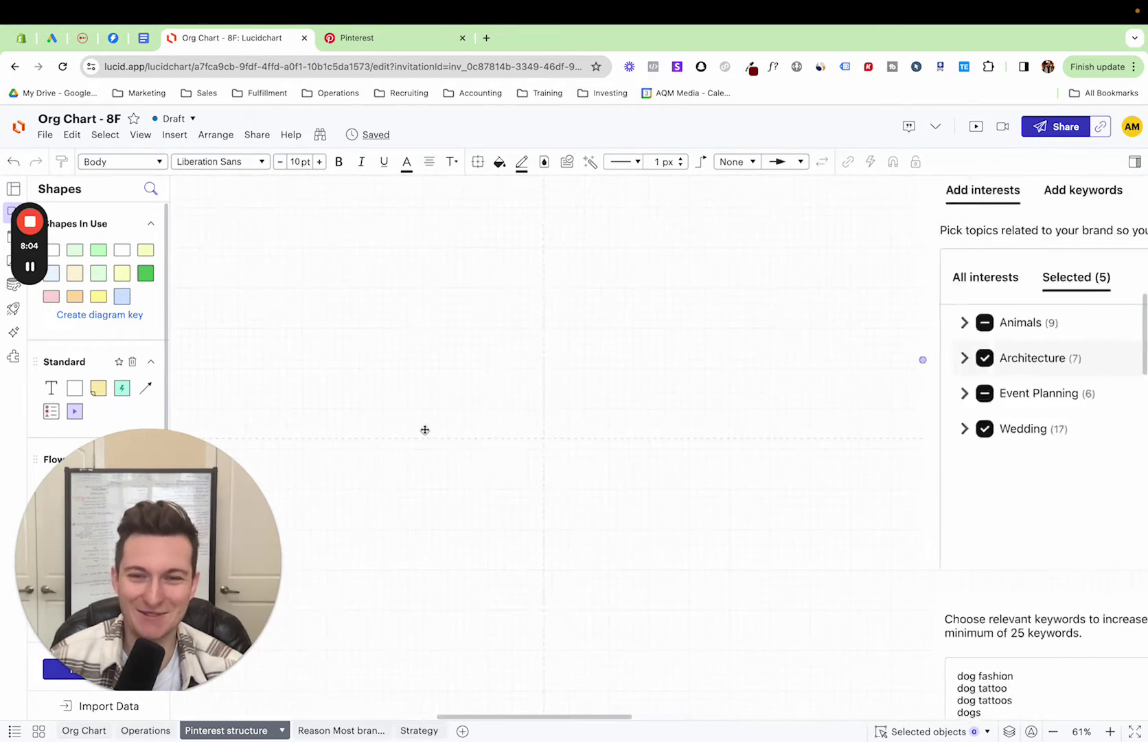
Examine the Evergreen - Retargeting campaign and its split into Retargeting - Catalog and Retargeting - Regular ads.
scroll(425, 430, "left", 12)
scroll(425, 429, "down", 2)
scroll(425, 430, "down", 5)
scroll(421, 425, "down", 4)
scroll(420, 424, "right", 1)
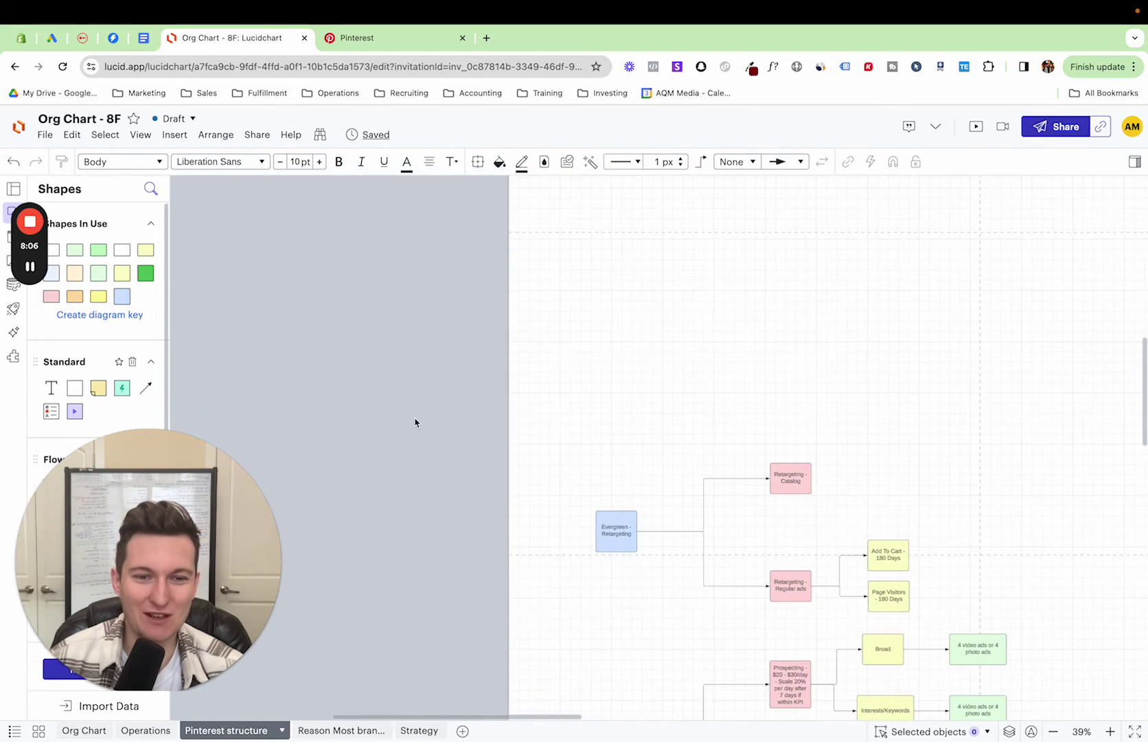
scroll(857, 626, "down", 1)
scroll(857, 626, "right", 1)
scroll(587, 525, "up", 5)
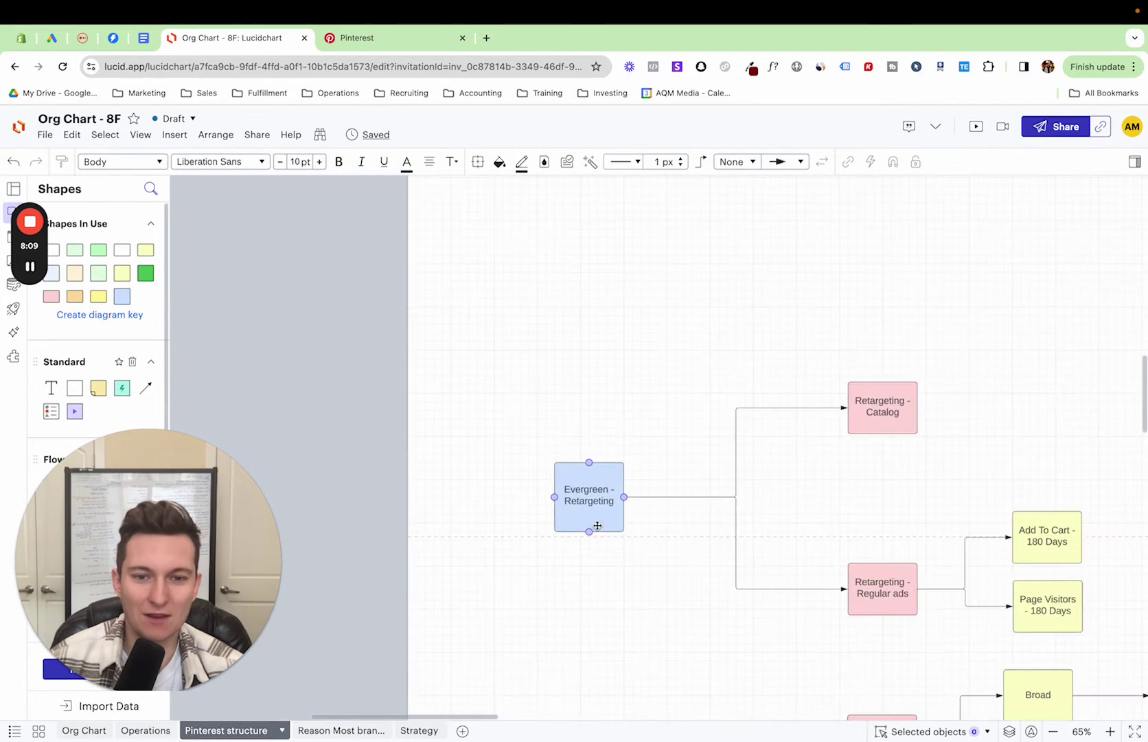
scroll(728, 504, "right", 1)
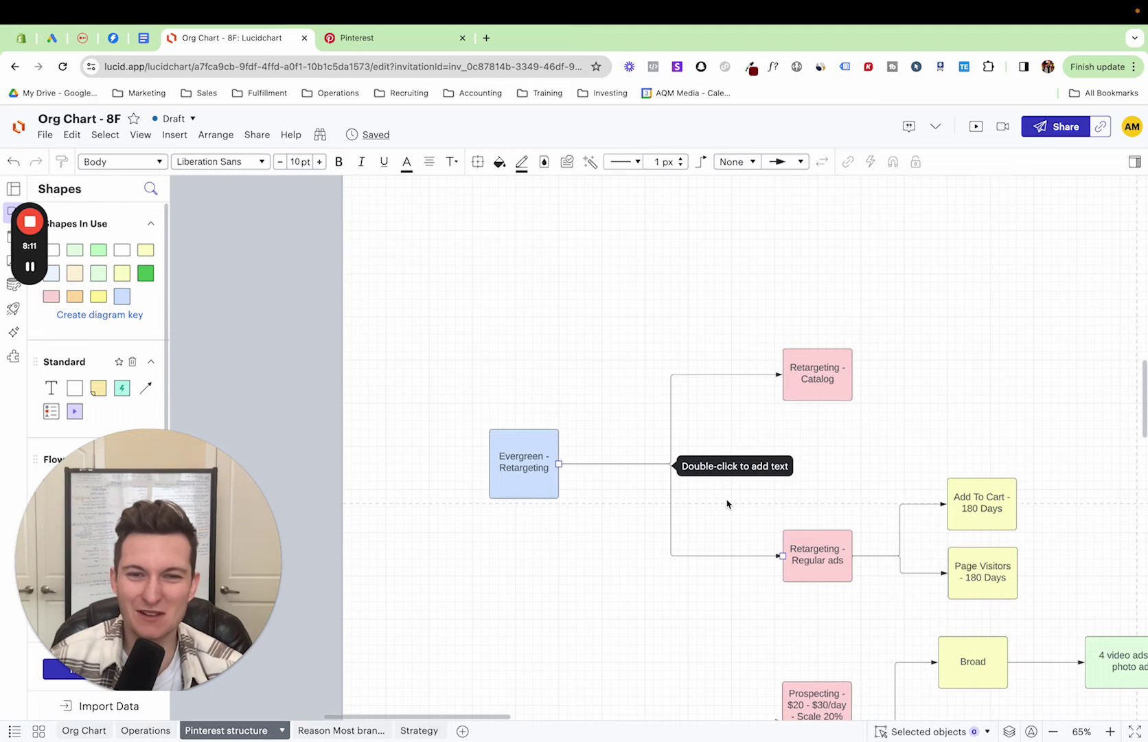
scroll(718, 271, "down", 1)
scroll(718, 271, "right", 6)
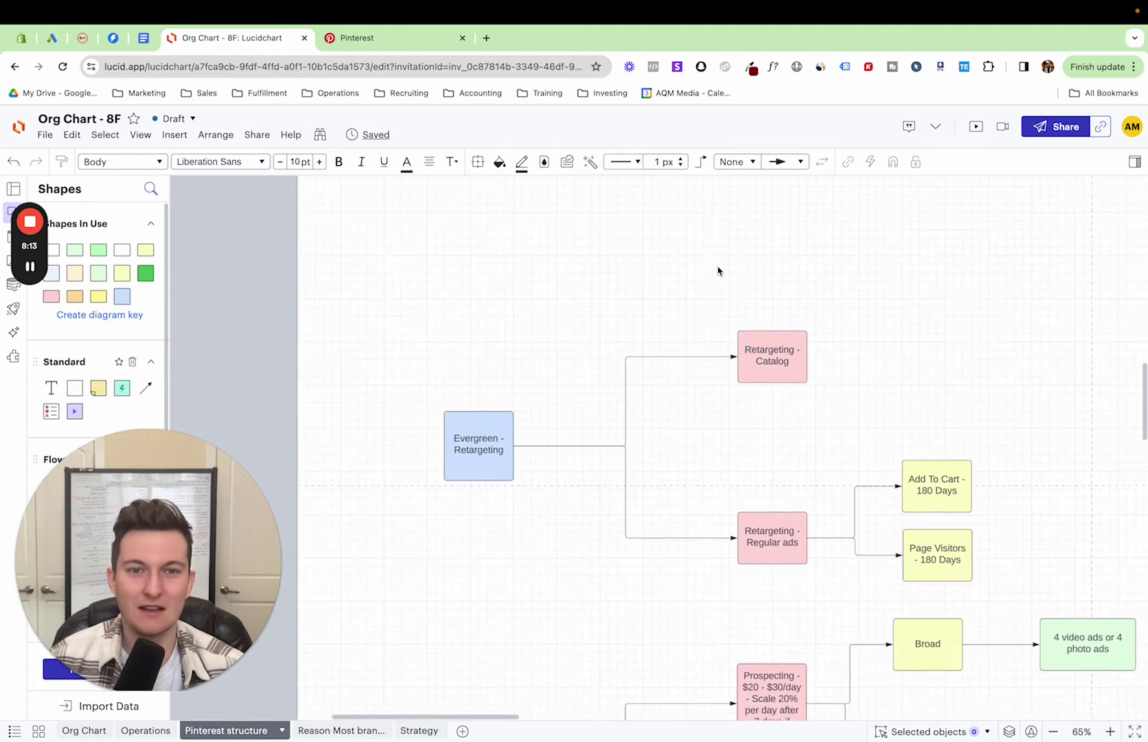
Review the Retargeting - Regular ads box and its Add To Cart - 180 Days and Page Visitors - 180 Days ad groups.
left_click(624, 531)
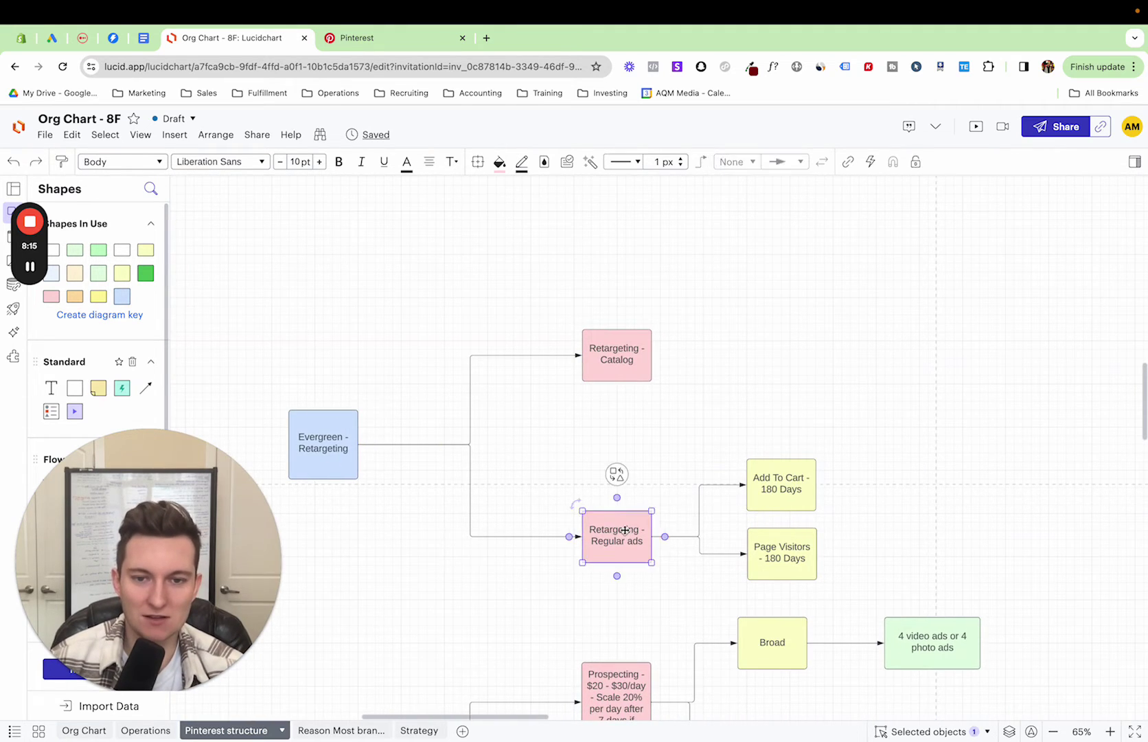
left_click(542, 621)
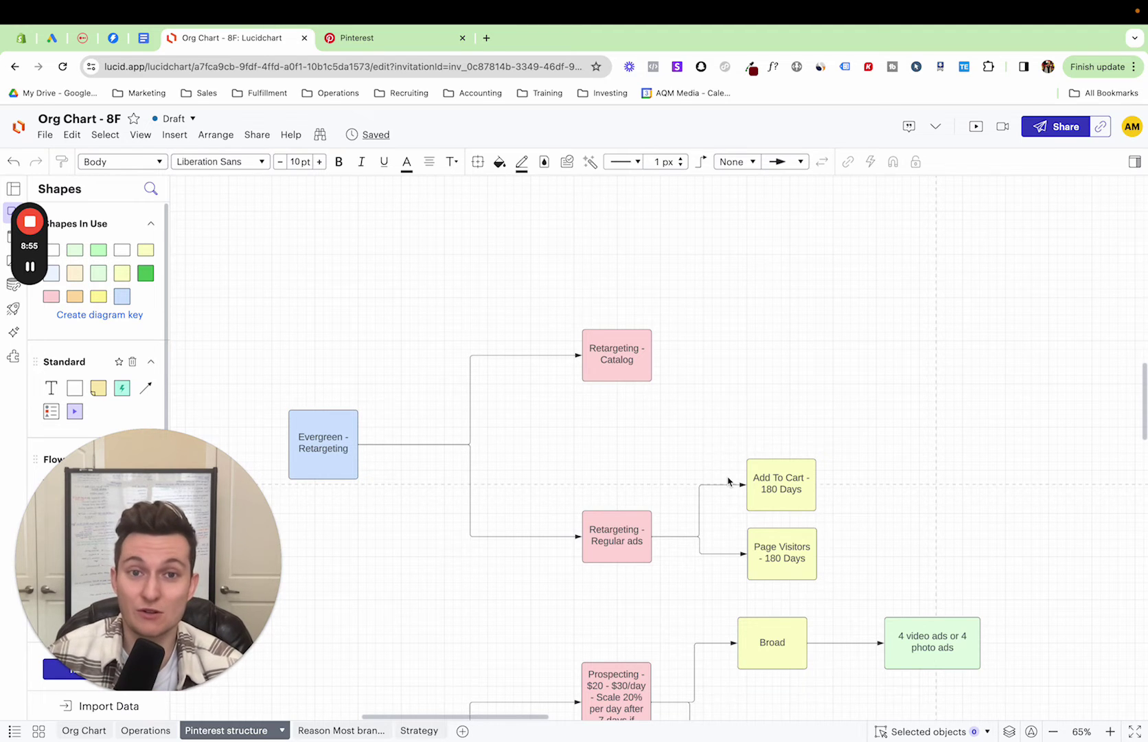
scroll(729, 481, "left", 5)
scroll(729, 481, "up", 1)
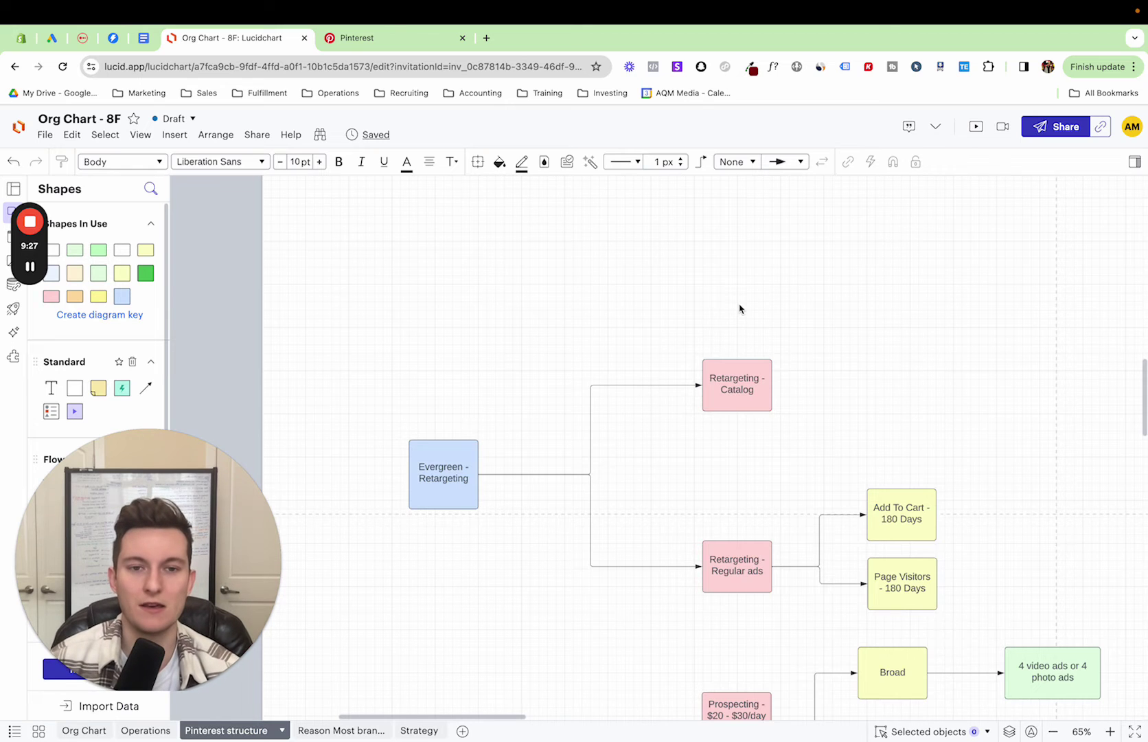
Single out the Retargeting - Catalog box and review its place under the Evergreen - Retargeting campaign.
left_click(727, 364)
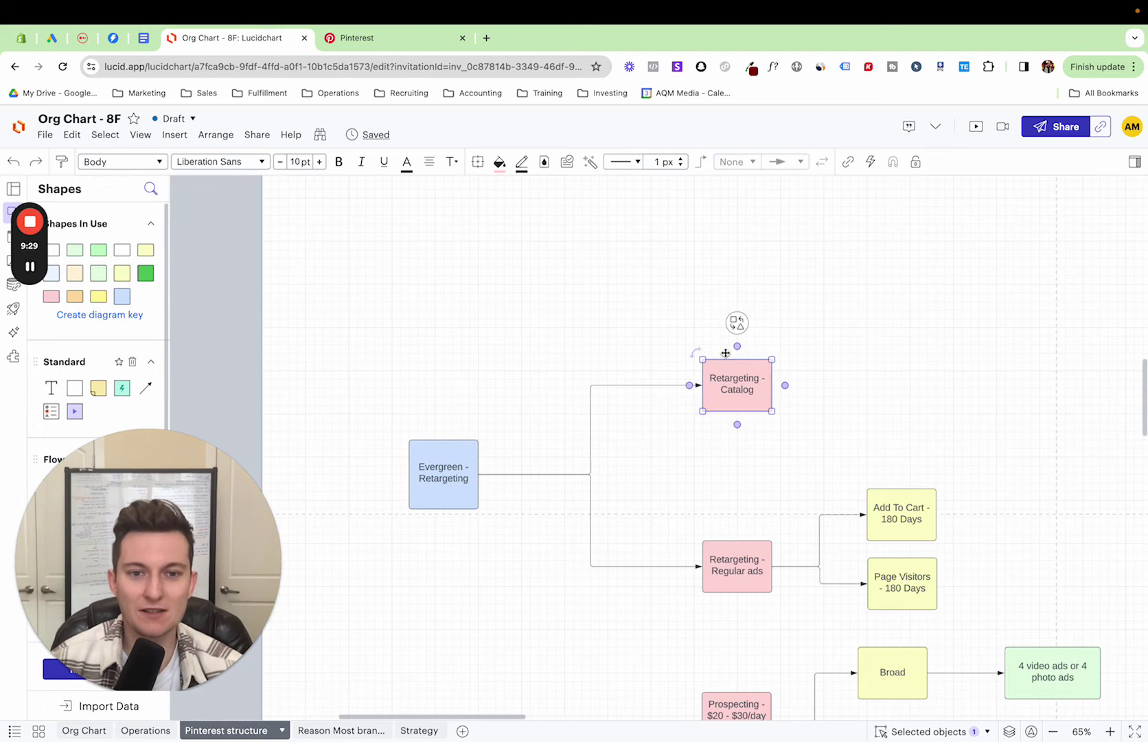
left_click(705, 314)
left_click(730, 379)
left_click(709, 284)
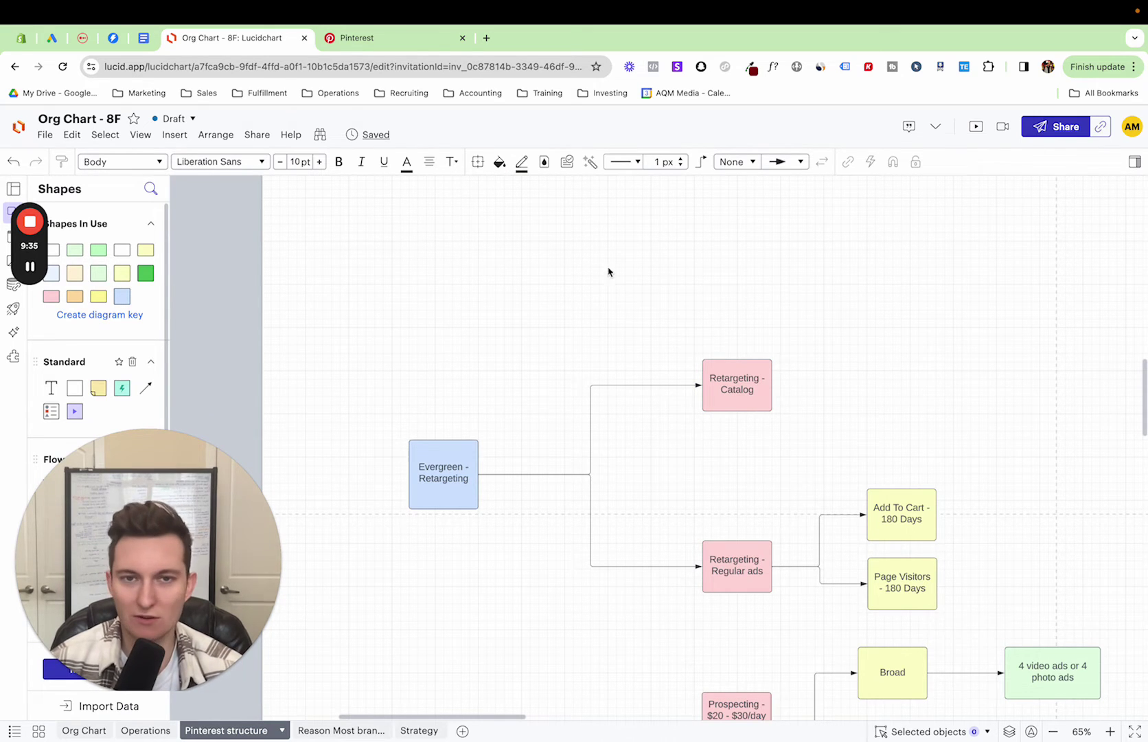
scroll(661, 238, "right", 2)
scroll(662, 239, "up", 2)
scroll(660, 239, "up", 1)
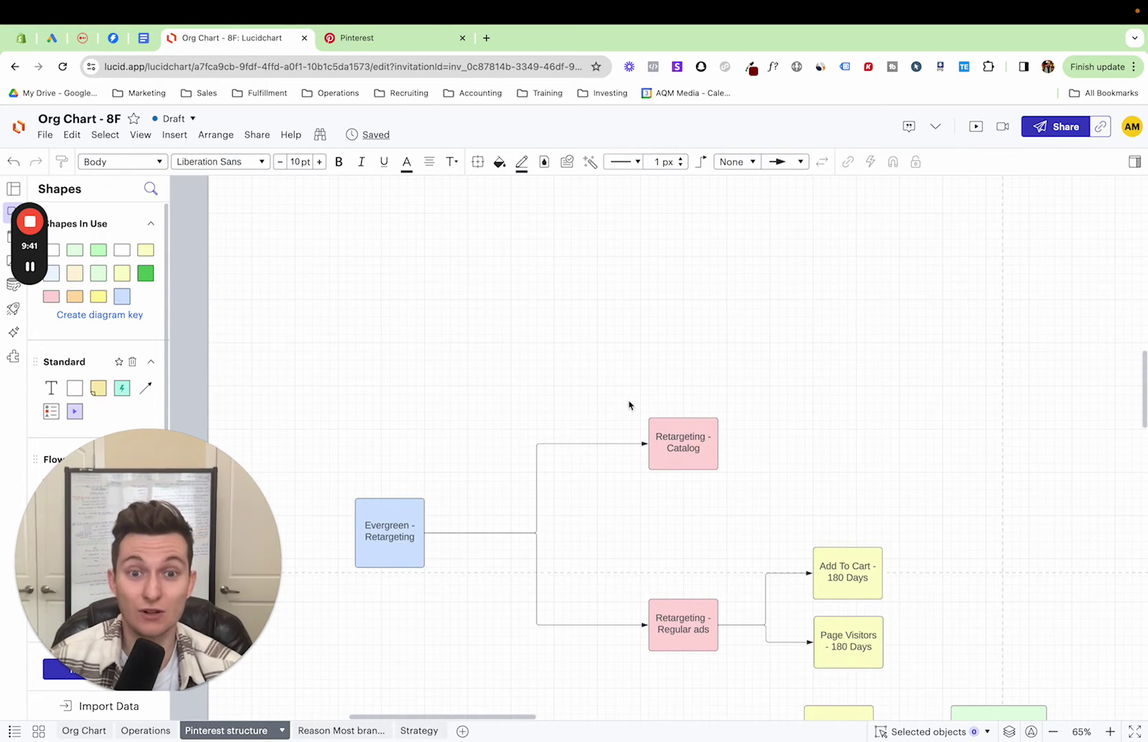
left_click_drag(652, 314, 703, 454)
left_click(659, 354)
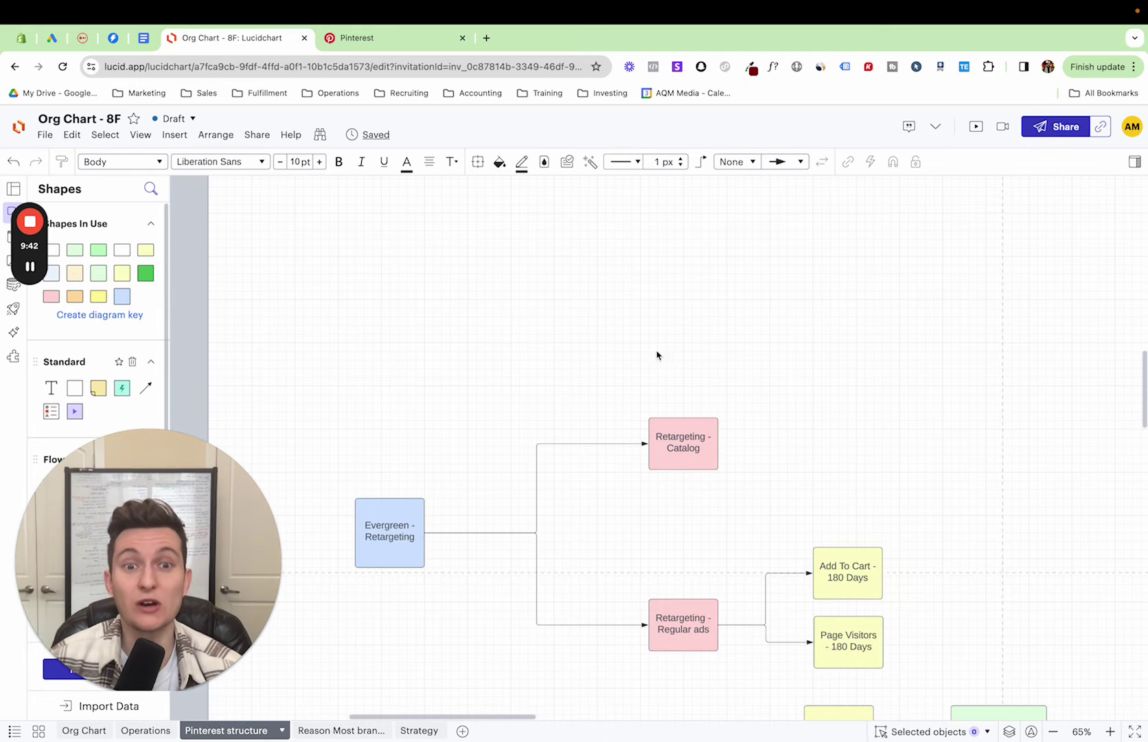
scroll(587, 329, "down", 2)
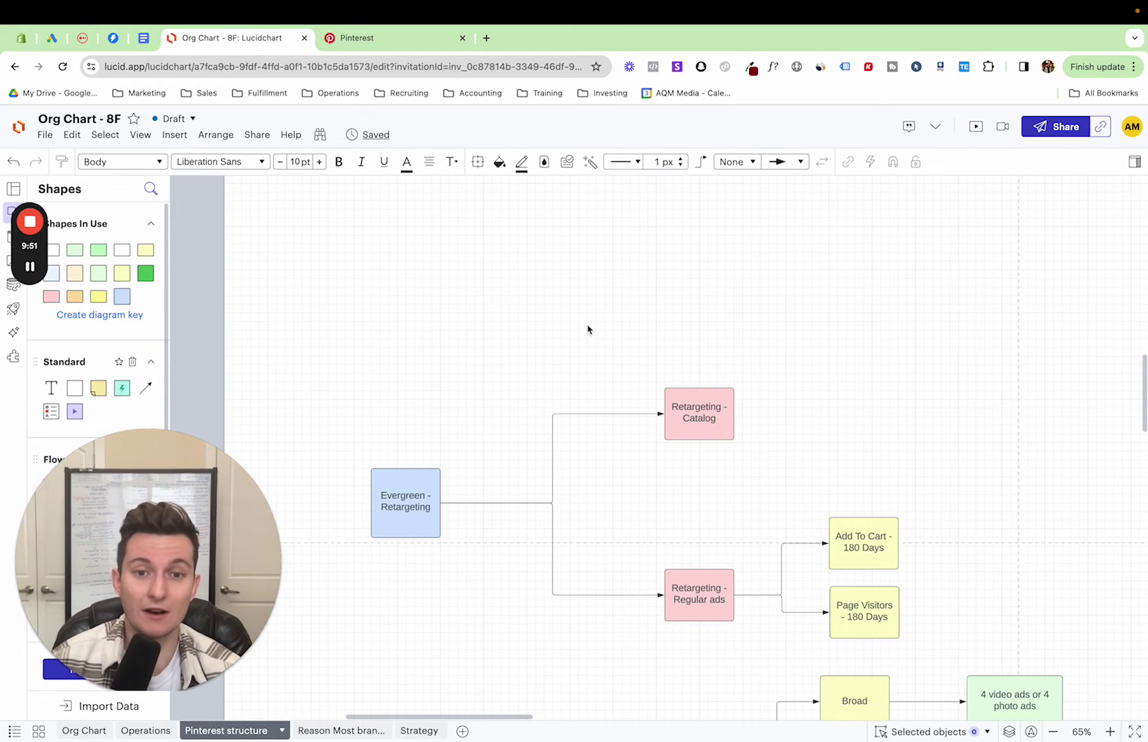
Review the three Evergreen - Prospecting branches with their Broad and Interests/Keywords ad groups and ads.
scroll(587, 329, "down", 3)
scroll(587, 329, "down", 5)
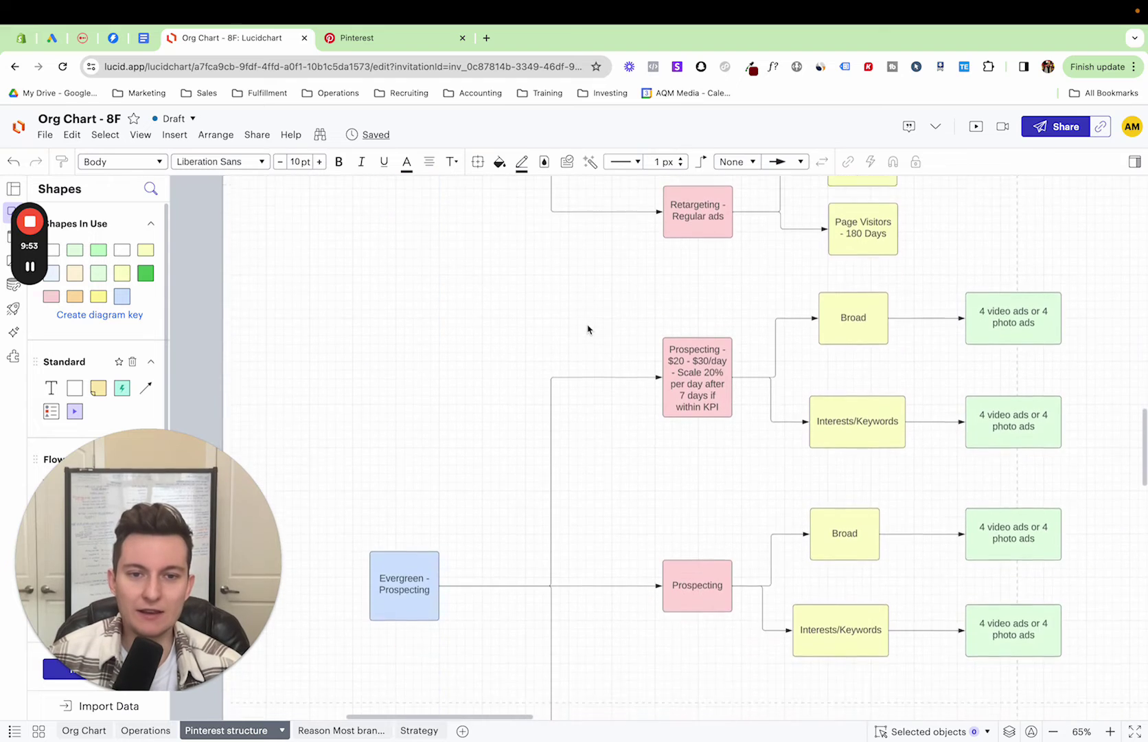
scroll(514, 357, "down", 1)
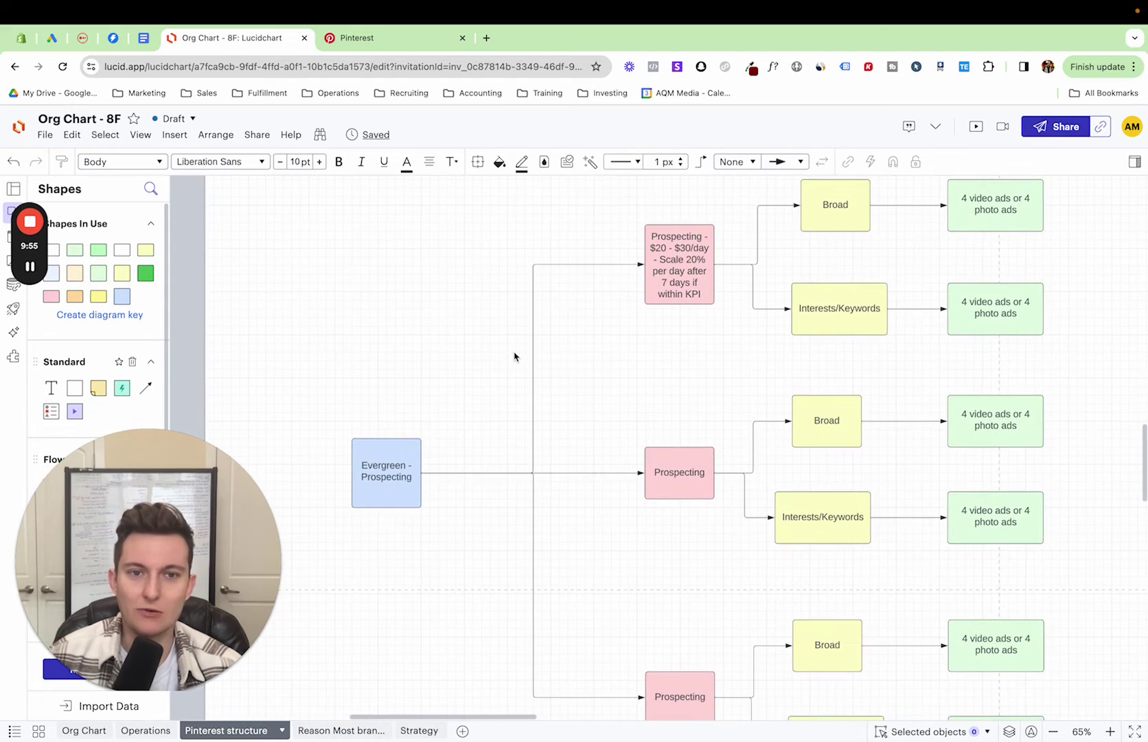
scroll(555, 411, "down", 2)
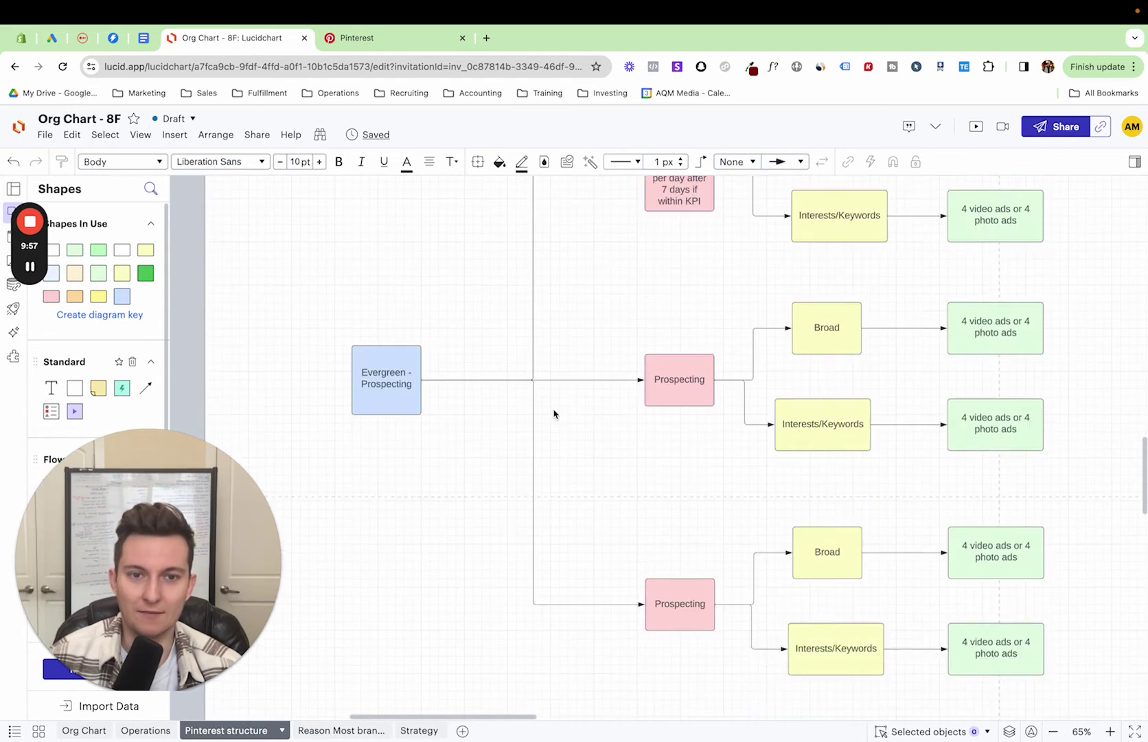
scroll(531, 377, "up", 1)
scroll(531, 377, "right", 1)
scroll(530, 377, "down", 1)
scroll(531, 377, "right", 1)
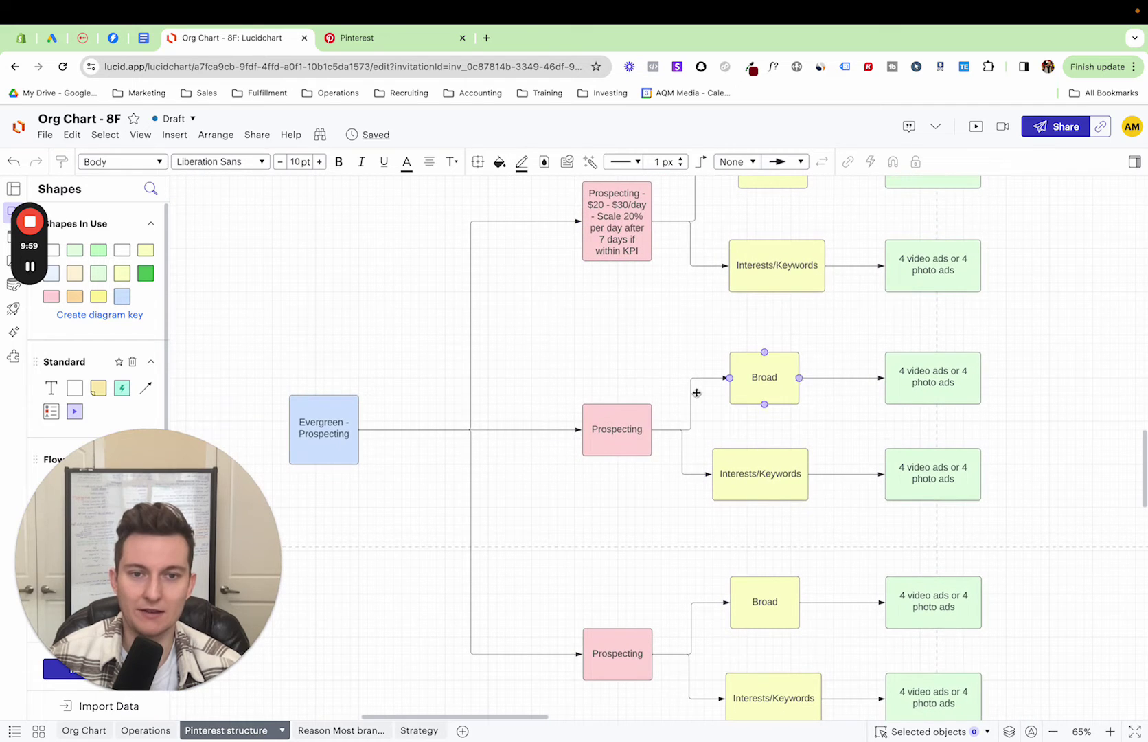
Single out the Broad ad group in the middle Prospecting branch and review it within the prospecting structure.
left_click(764, 387)
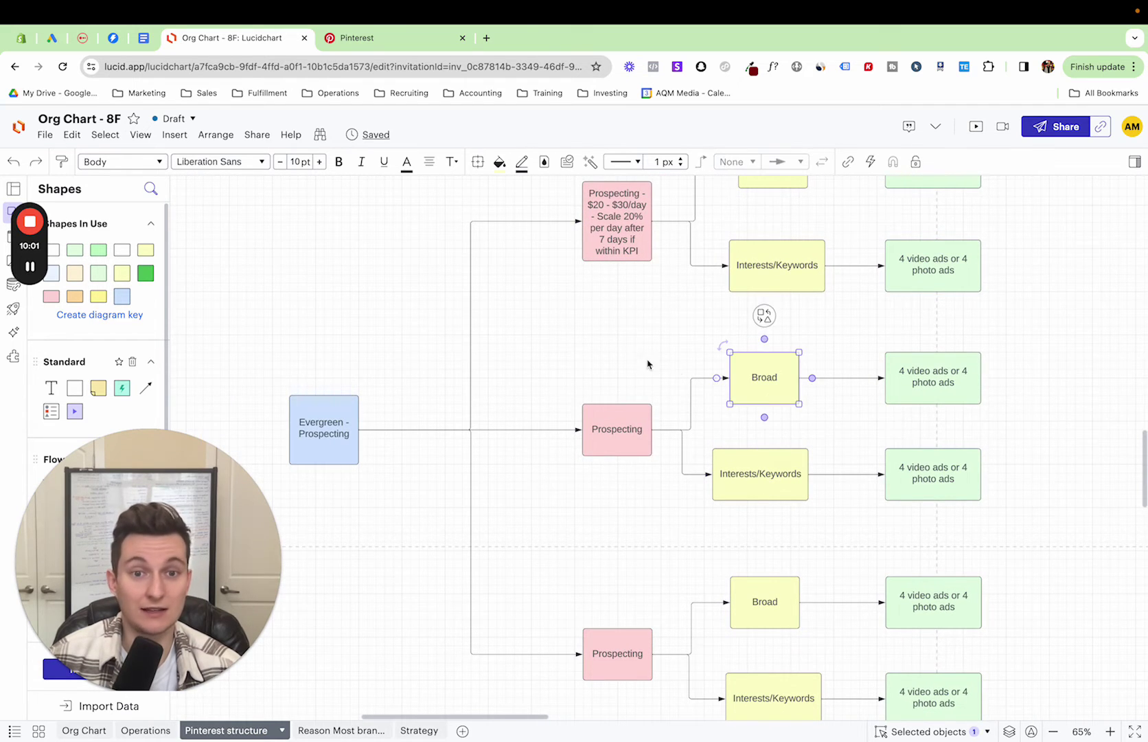
left_click(589, 352)
scroll(526, 354, "up", 1)
scroll(525, 354, "right", 1)
scroll(526, 354, "up", 1)
scroll(525, 354, "right", 1)
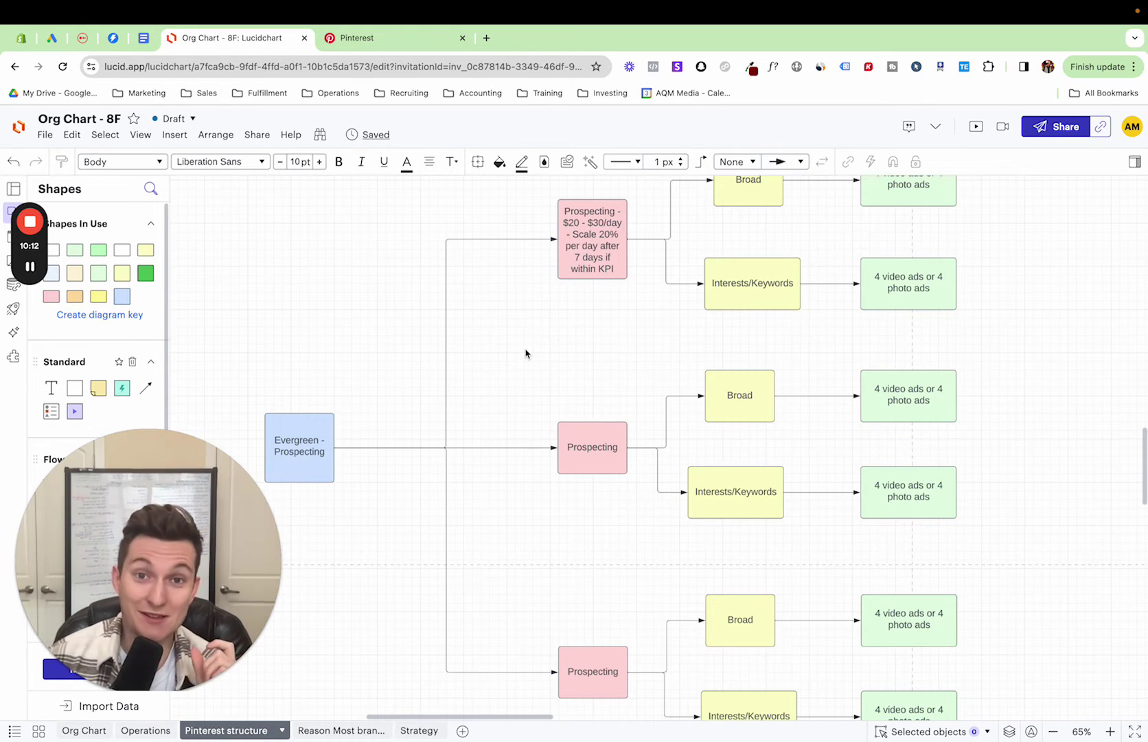
Examine the Promo campaign and its Retargeting and Prospecting lifetime budget CBO boxes.
scroll(526, 354, "down", 10)
scroll(525, 354, "left", 4)
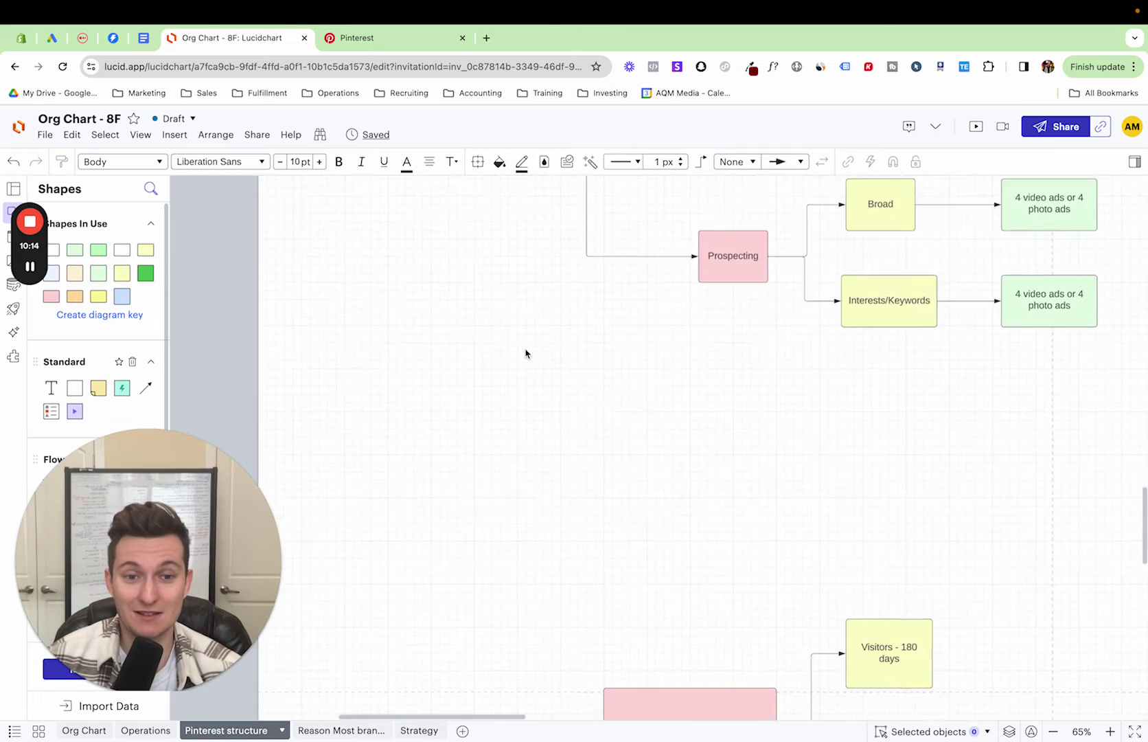
scroll(902, 415, "right", 3)
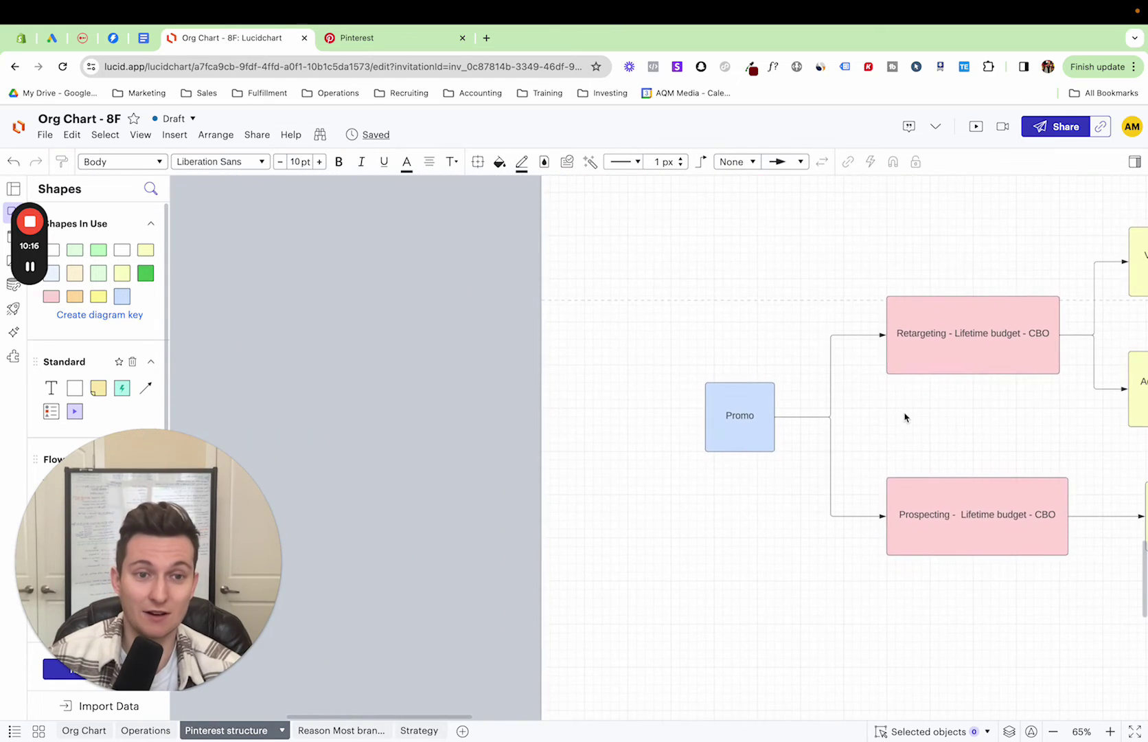
left_click(712, 416)
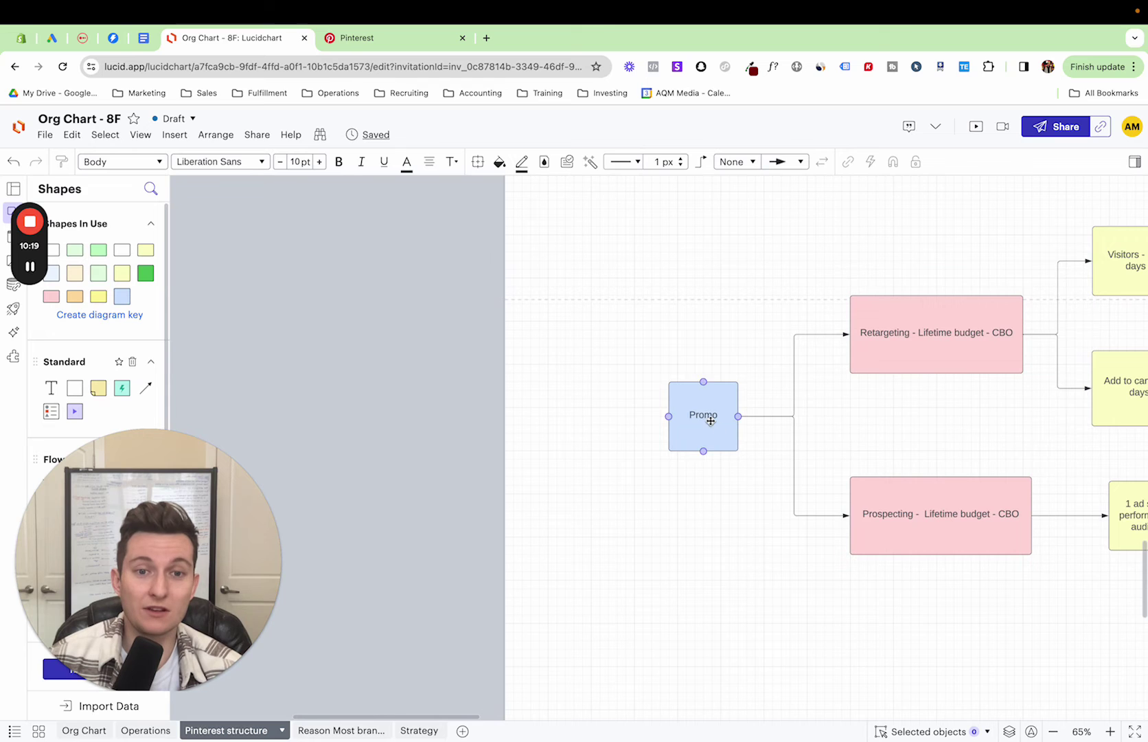
left_click(917, 495)
left_click(897, 353)
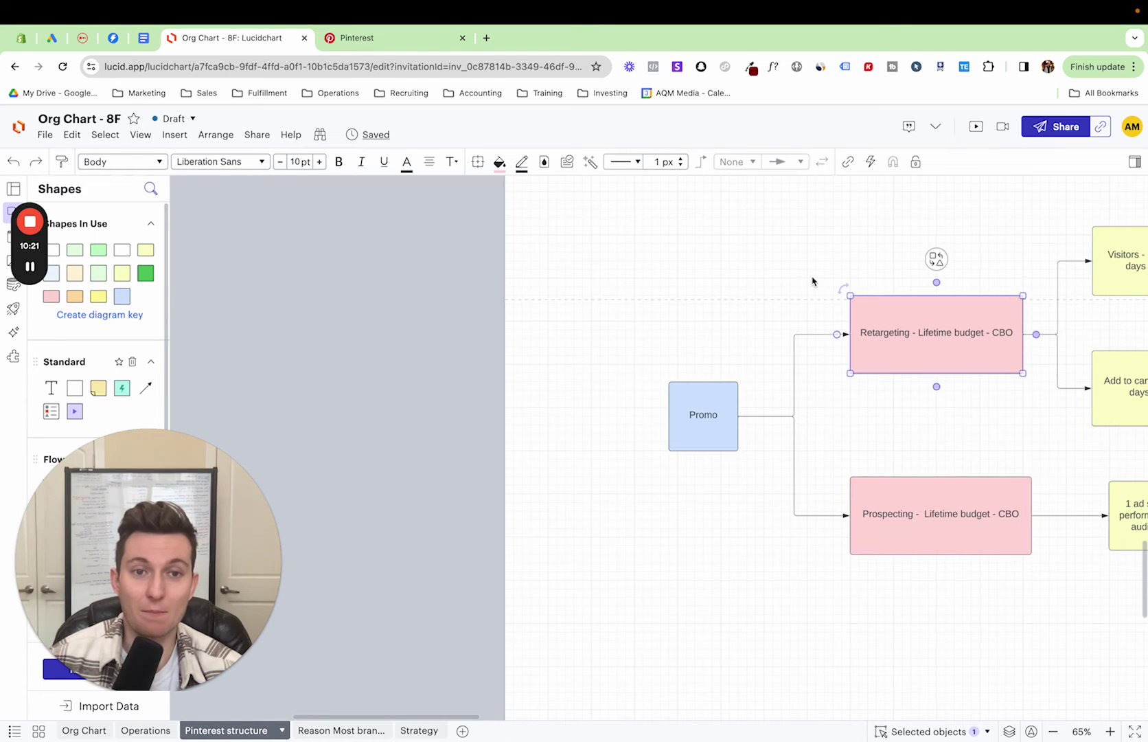
left_click(813, 282)
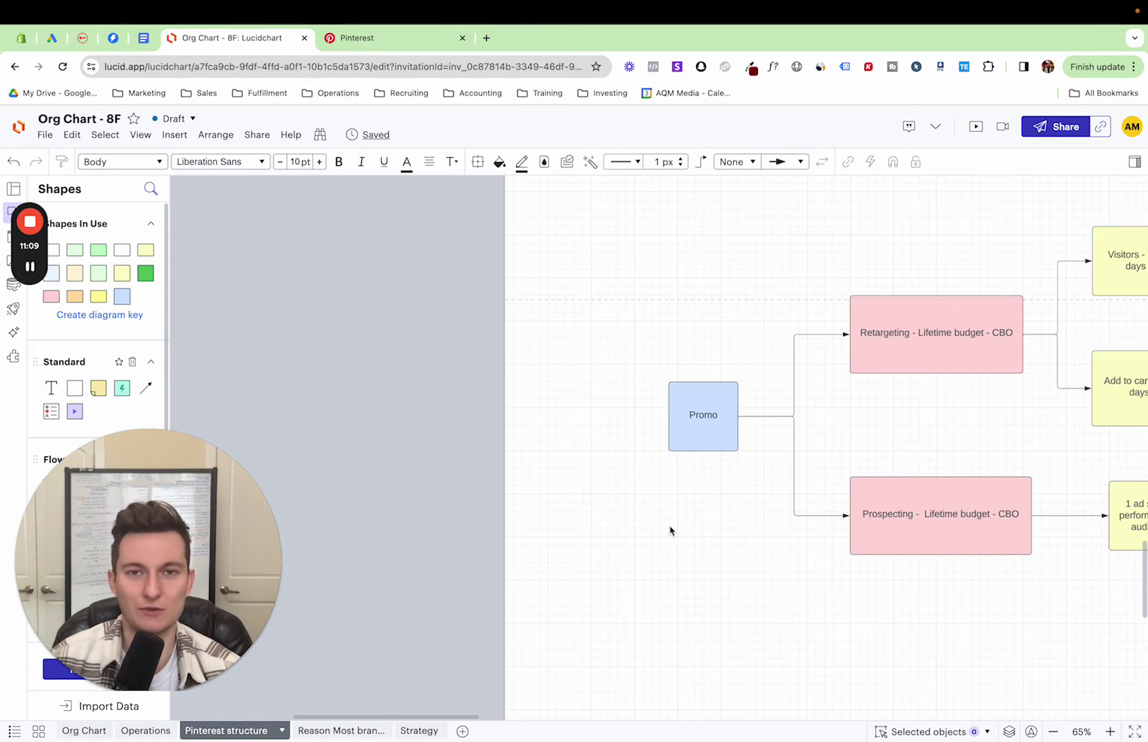
Follow the Promo branches to the 180-day retargeting audiences, the top performing cold audience ad set and the Top 4 ads.
scroll(670, 530, "right", 2)
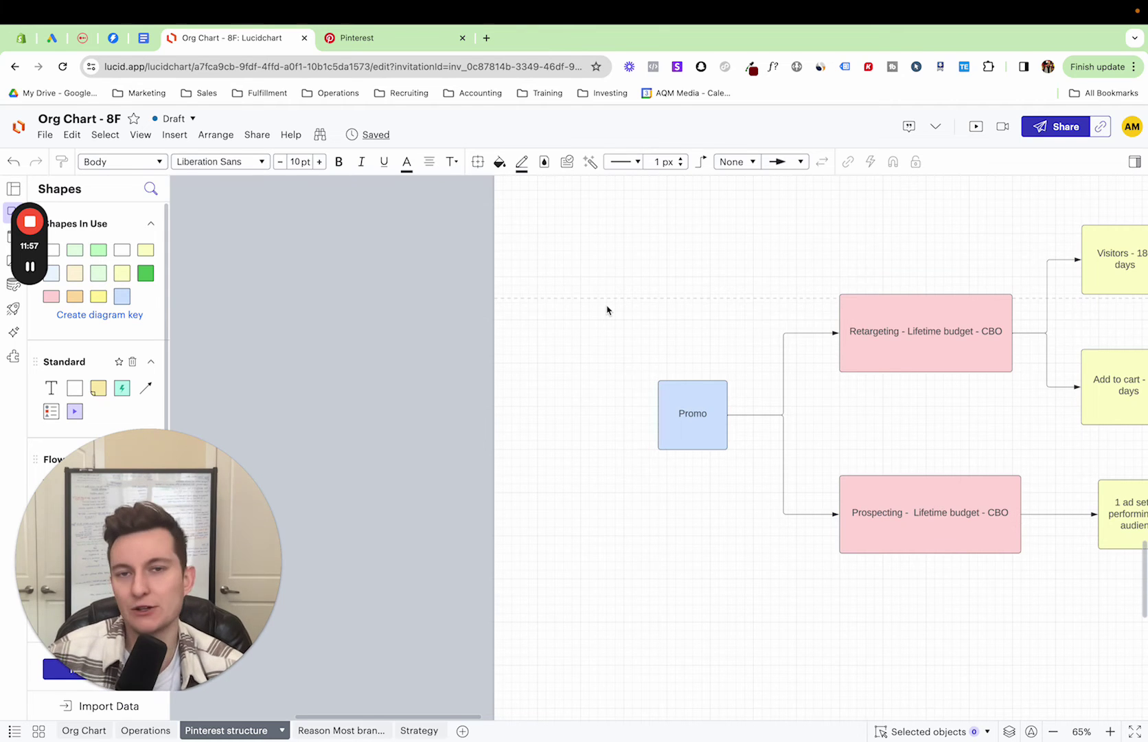
scroll(649, 313, "right", 10)
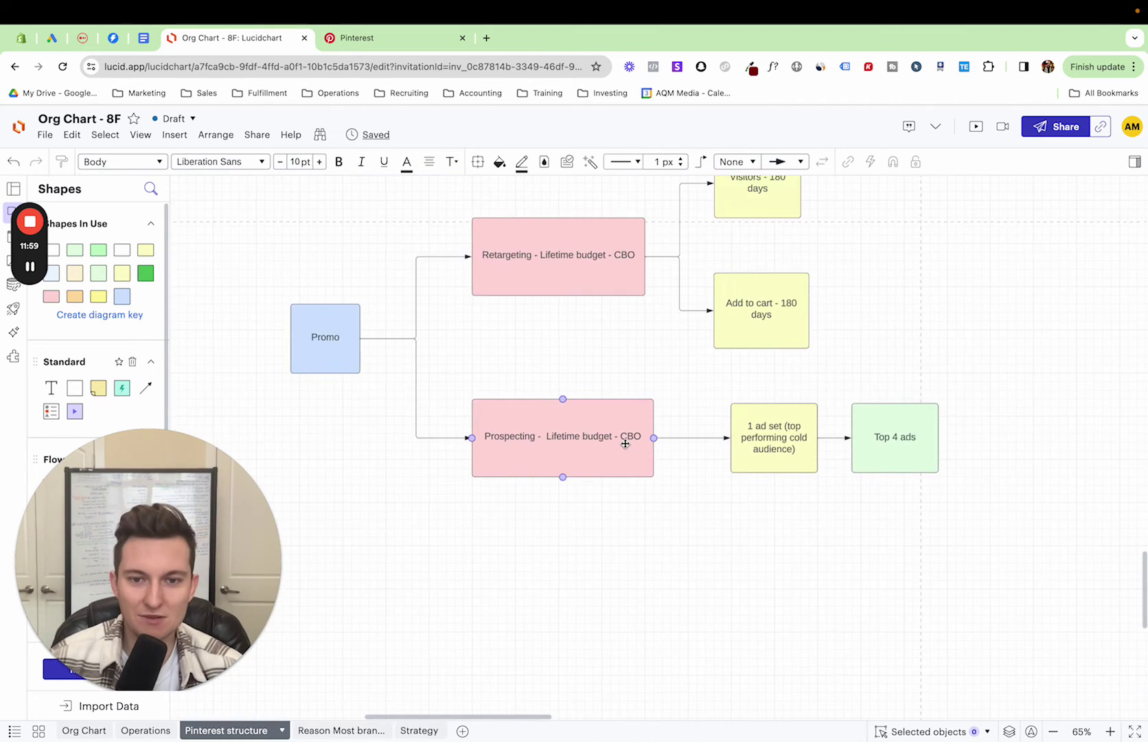
scroll(623, 440, "right", 5)
scroll(623, 441, "down", 3)
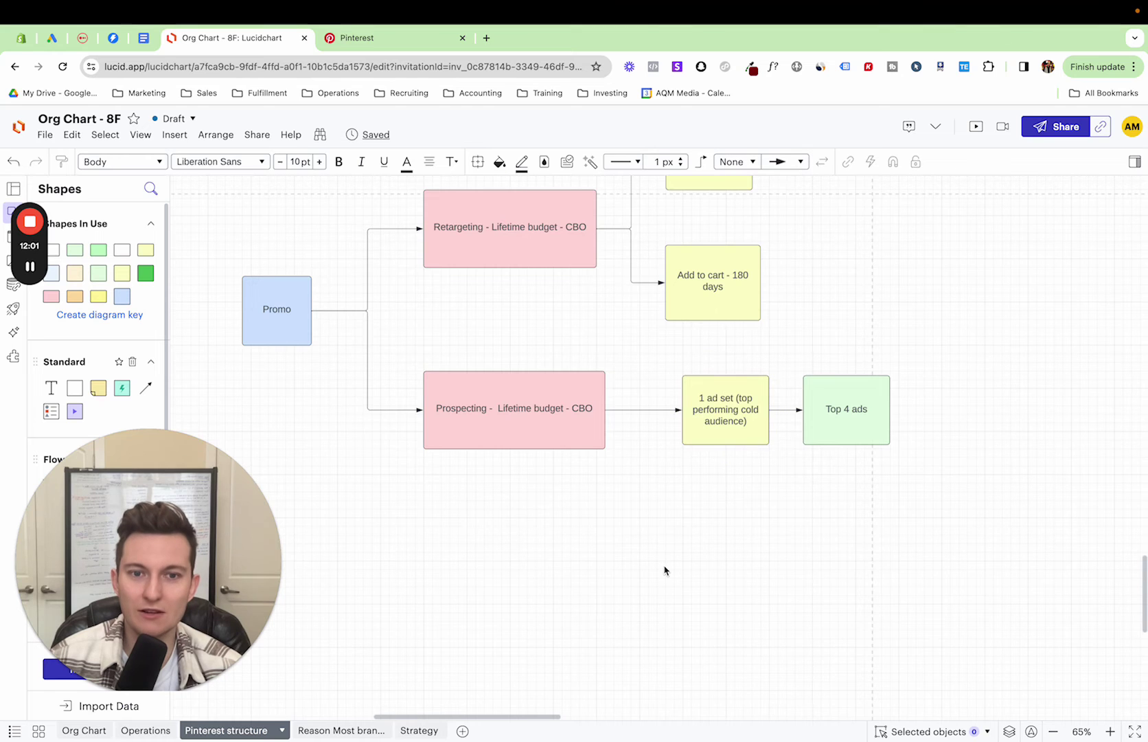
Look back at the evergreen Prospecting branches and the interest targeting screenshots beside them.
scroll(493, 237, "up", 10)
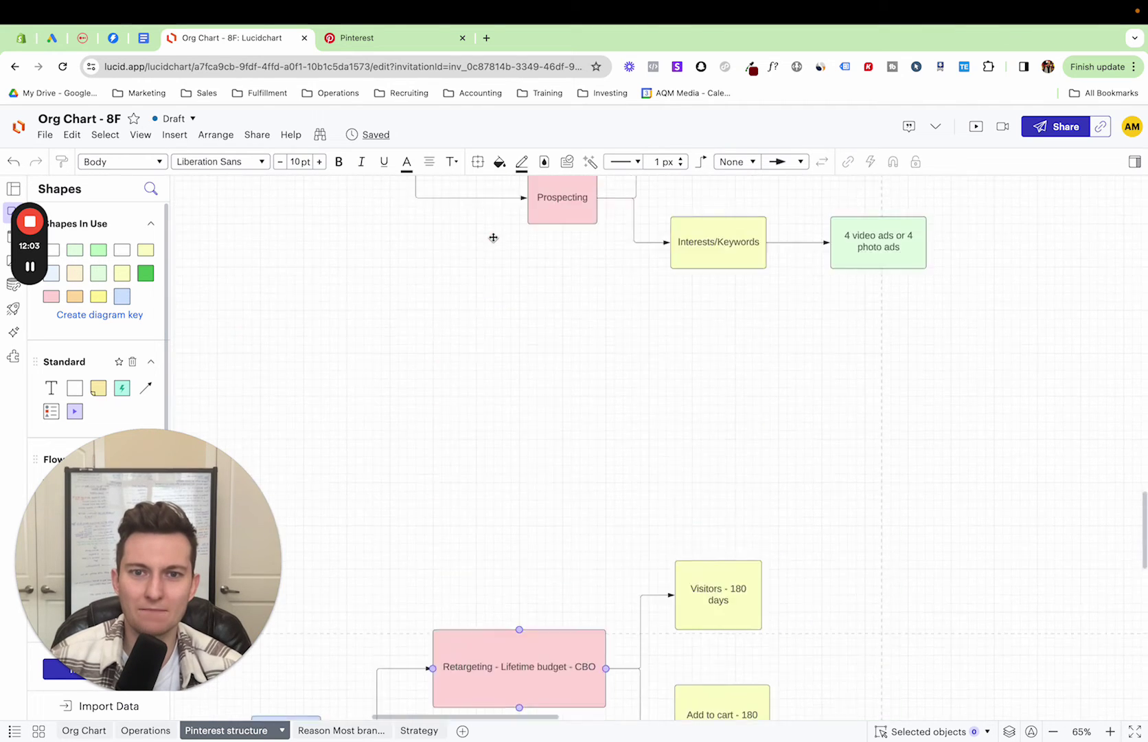
scroll(725, 536, "right", 8)
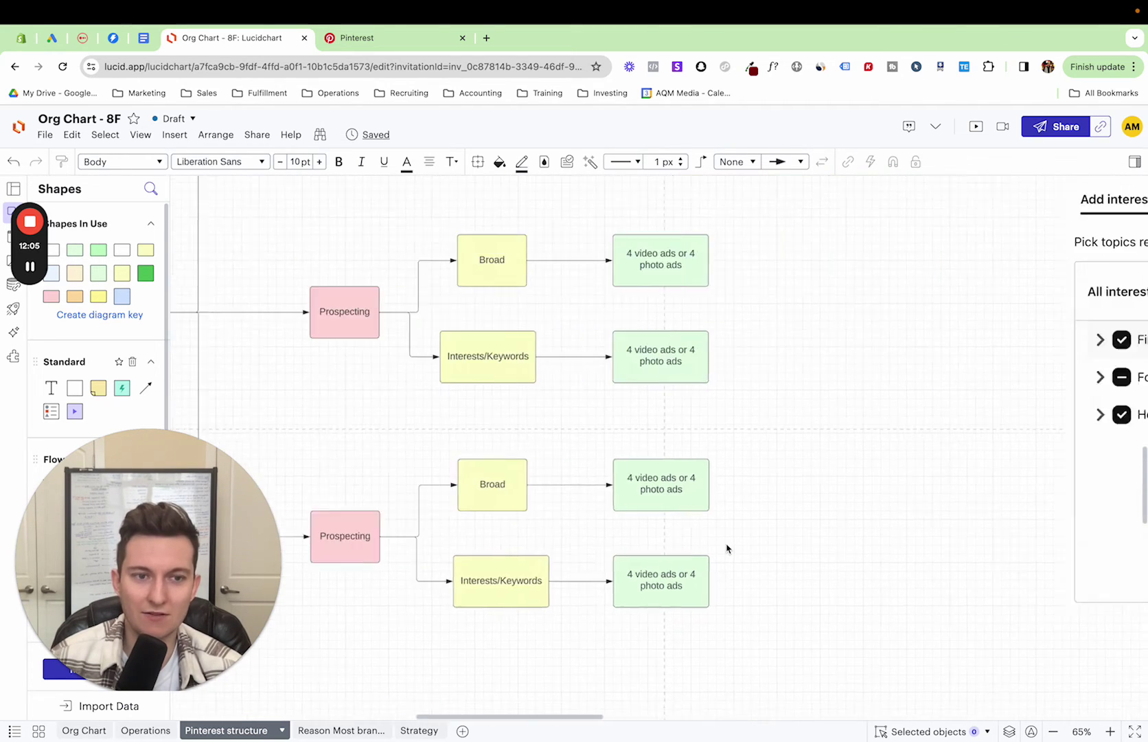
scroll(792, 441, "right", 3)
scroll(802, 416, "up", 8)
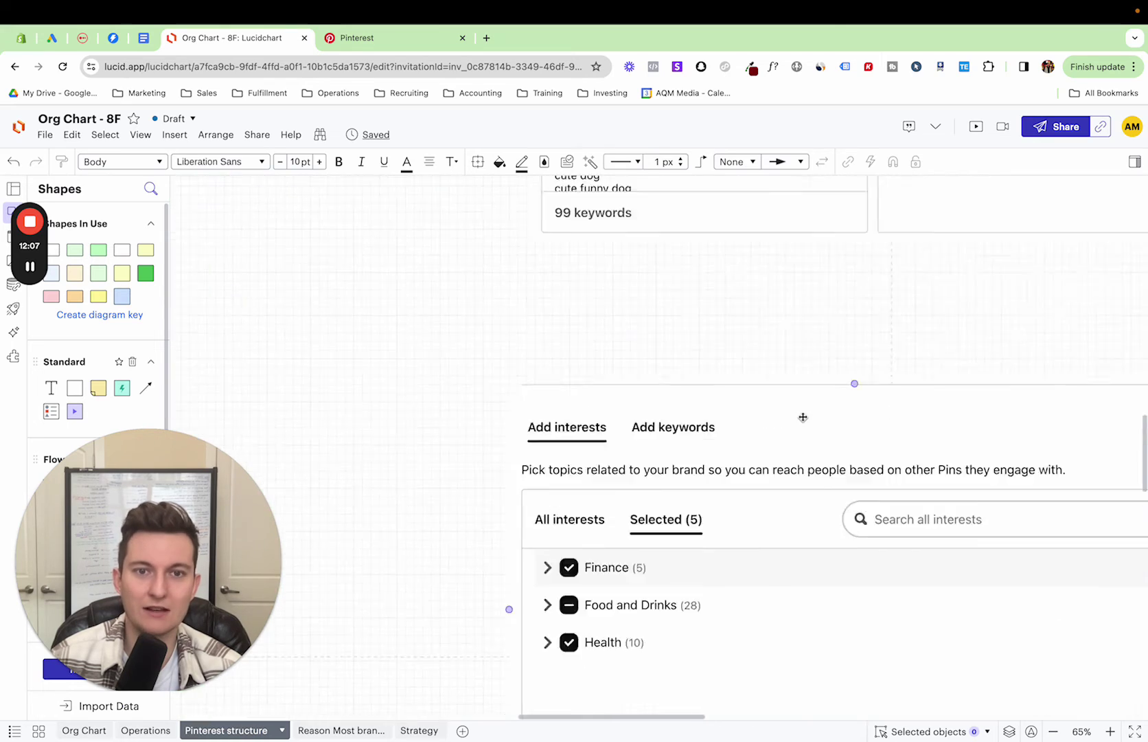
scroll(687, 441, "up", 8)
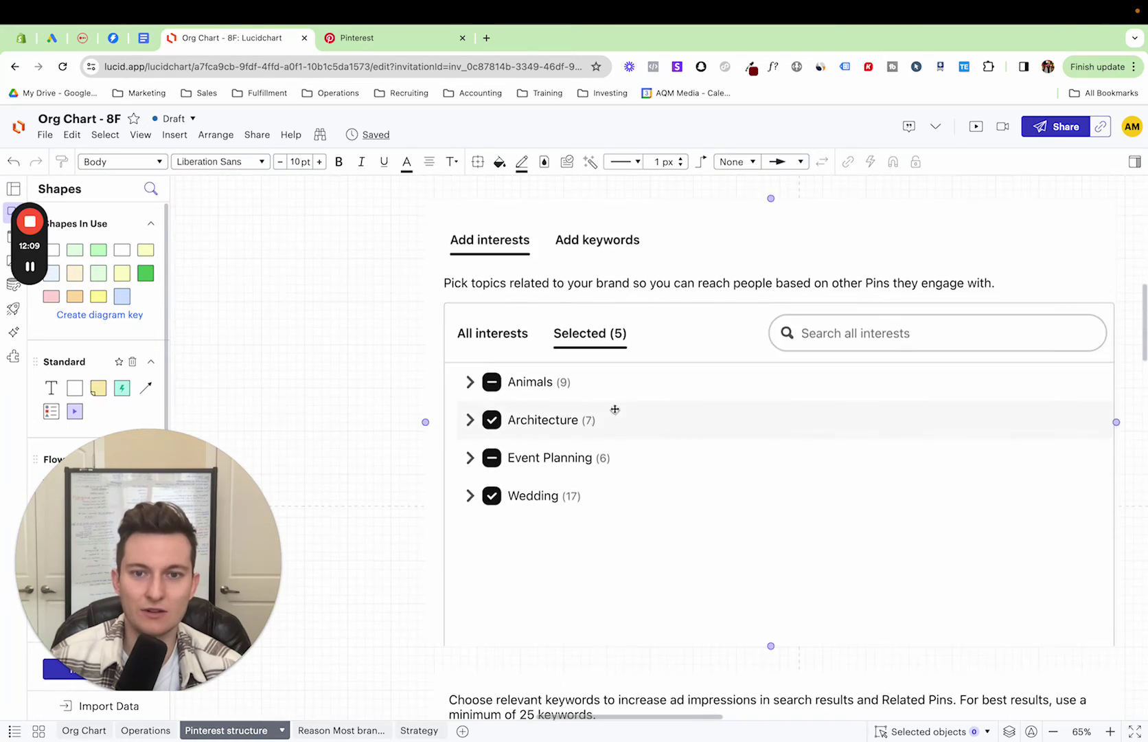
Return to the Promo campaign and review its Prospecting branch with one ad set and the Top 4 ads.
scroll(524, 486, "left", 10)
scroll(524, 487, "down", 5)
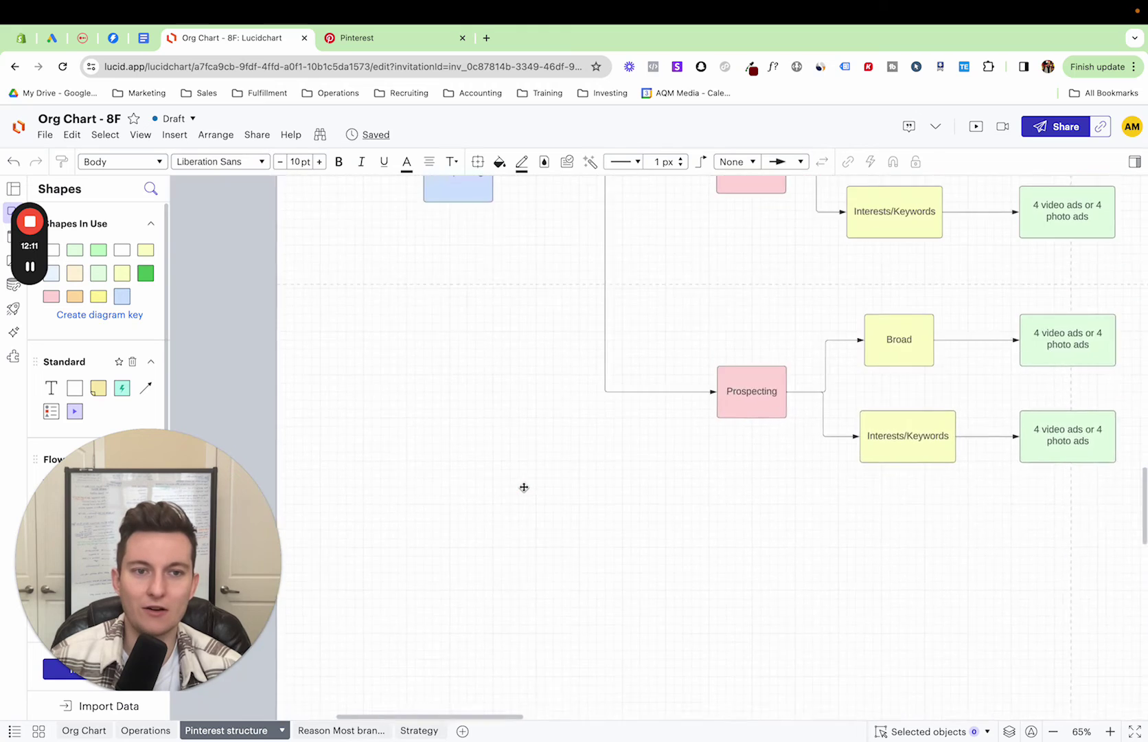
scroll(524, 487, "down", 7)
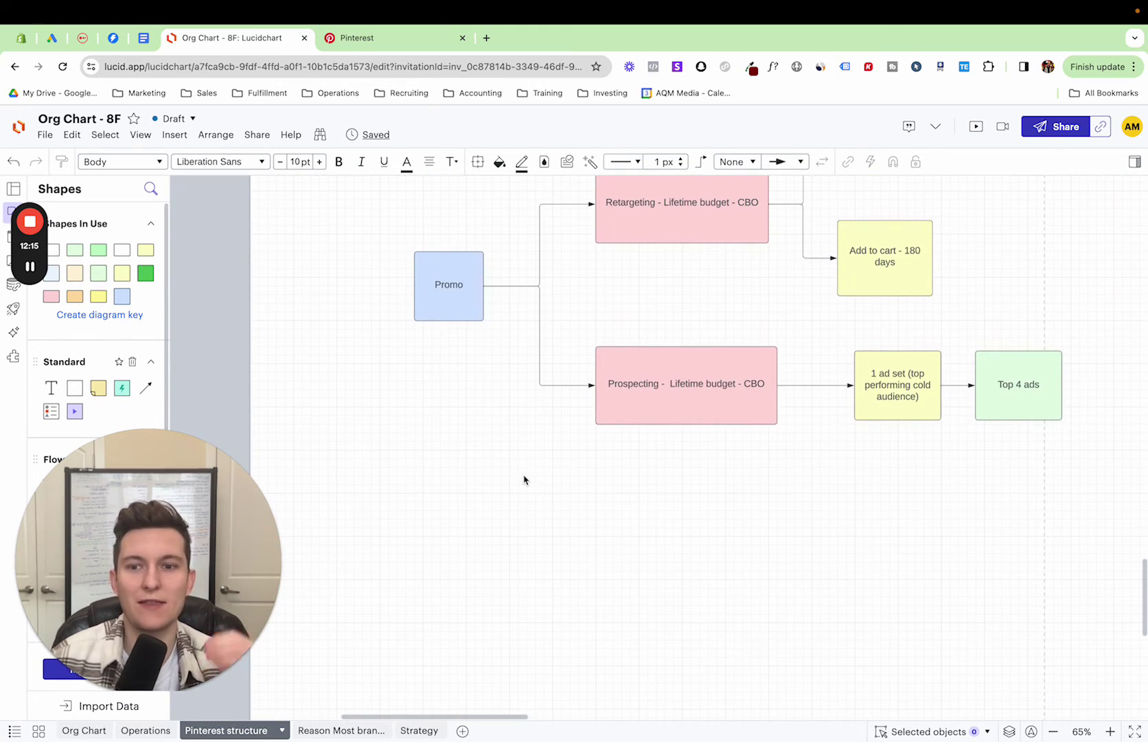
Move the "1 ad set (top performing cold audience)" box slightly closer to the Promo campaign's Prospecting - Lifetime budget - CBO box.
scroll(524, 480, "right", 3)
scroll(524, 479, "up", 2)
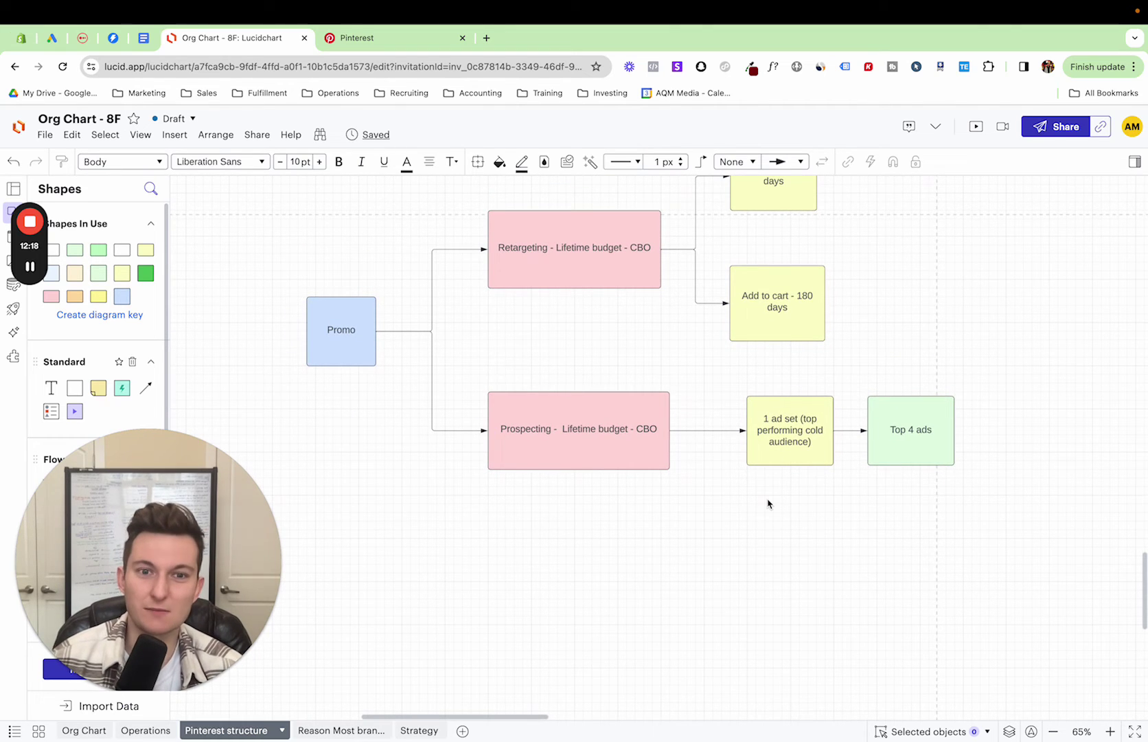
scroll(787, 546, "right", 2)
scroll(787, 546, "up", 1)
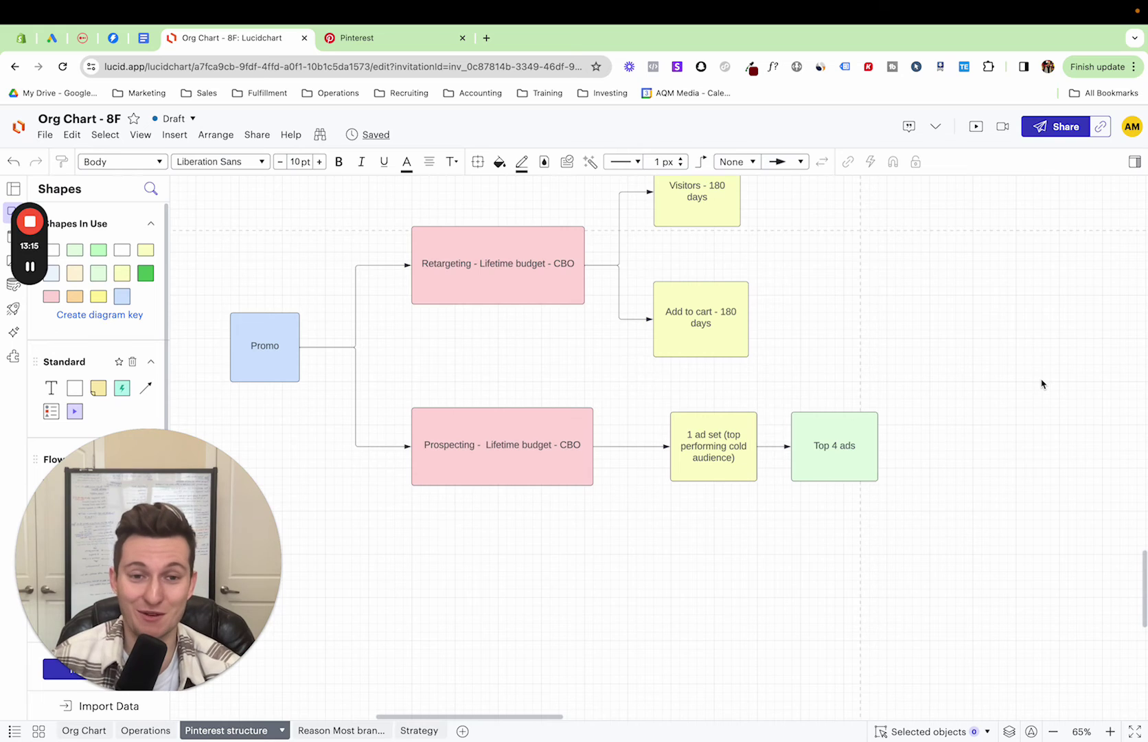
scroll(1042, 382, "up", 3)
scroll(1041, 382, "left", 1)
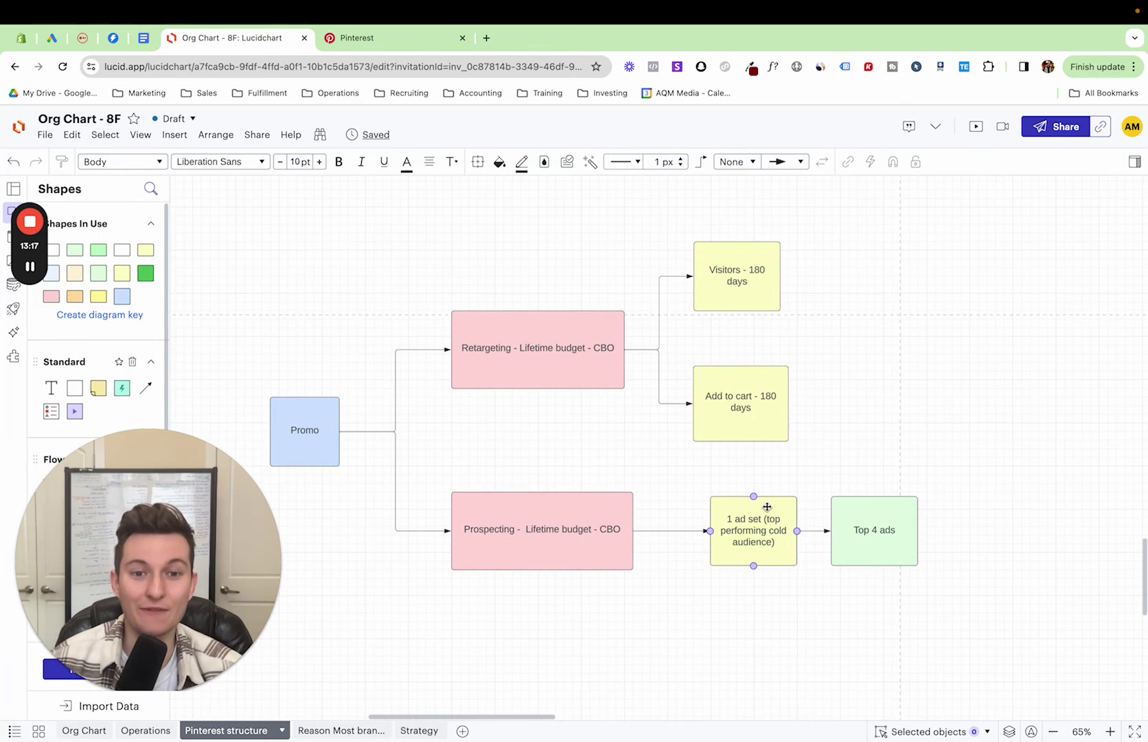
left_click_drag(767, 506, 719, 542)
left_click(715, 646)
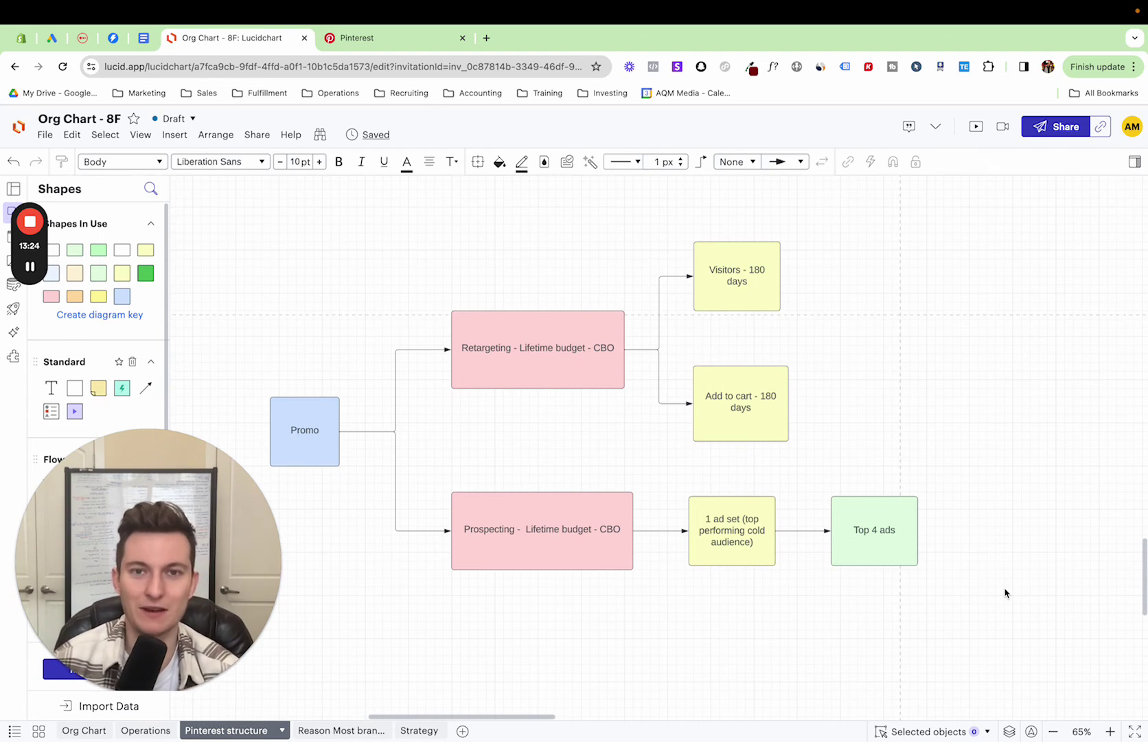
Review the Promo campaign's two lifetime budget CBO branches, singling out the Visitors - 180 days and Add to cart - 180 days audiences.
scroll(1005, 593, "up", 3)
scroll(1005, 593, "left", 2)
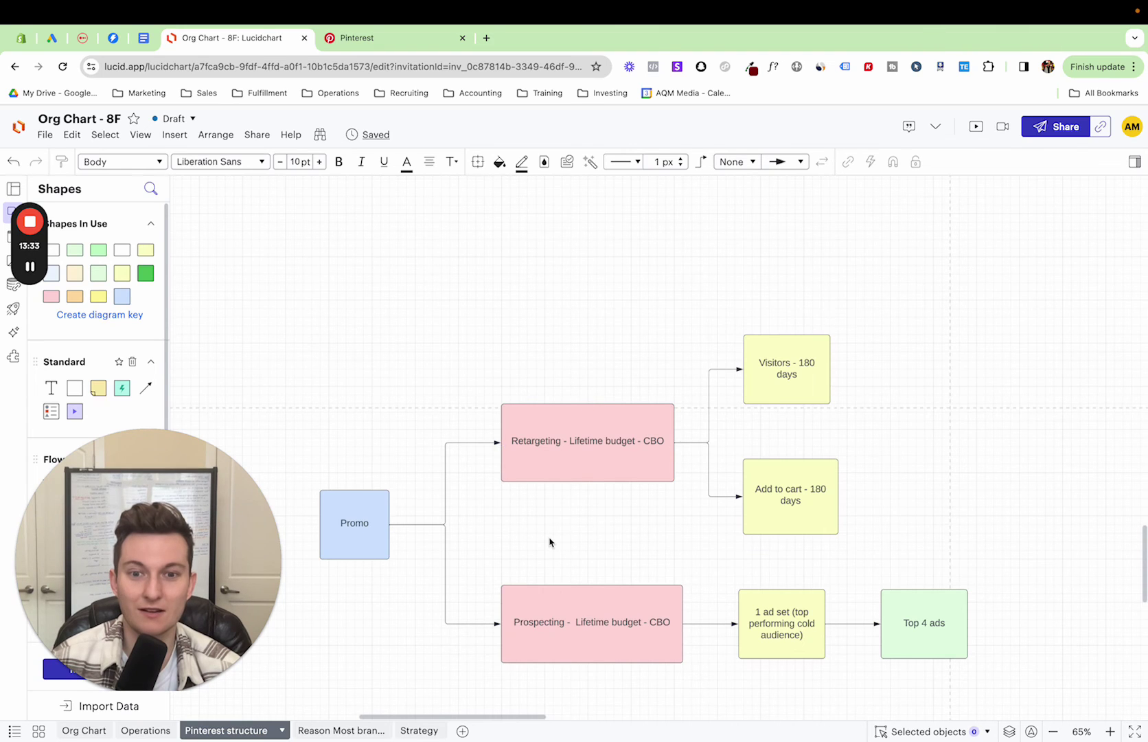
scroll(548, 542, "down", 3)
left_click_drag(561, 424, 611, 529)
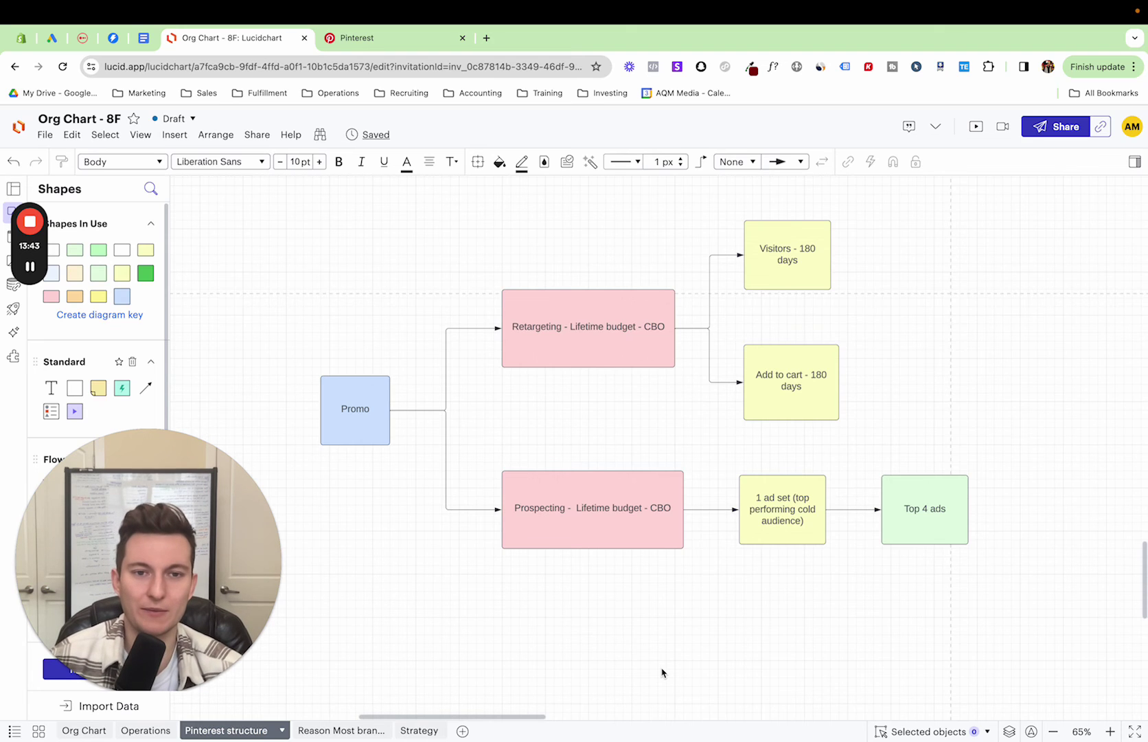
scroll(664, 652, "up", 3)
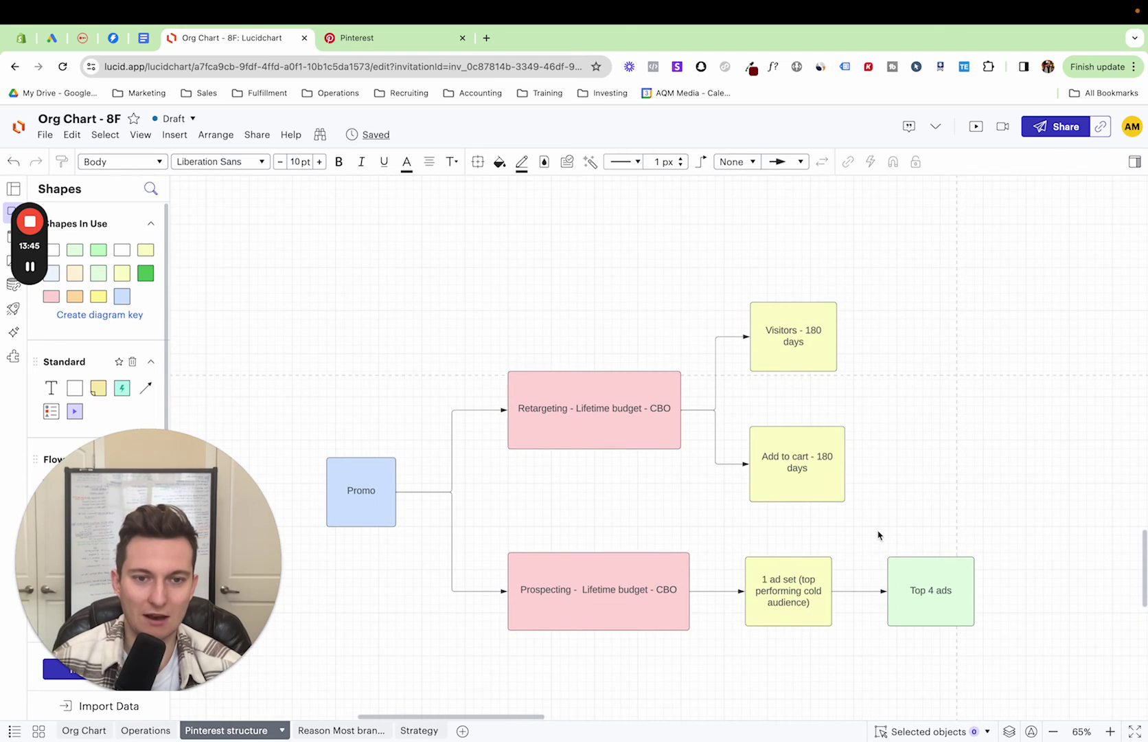
scroll(879, 533, "up", 1)
left_click_drag(750, 270, 777, 530)
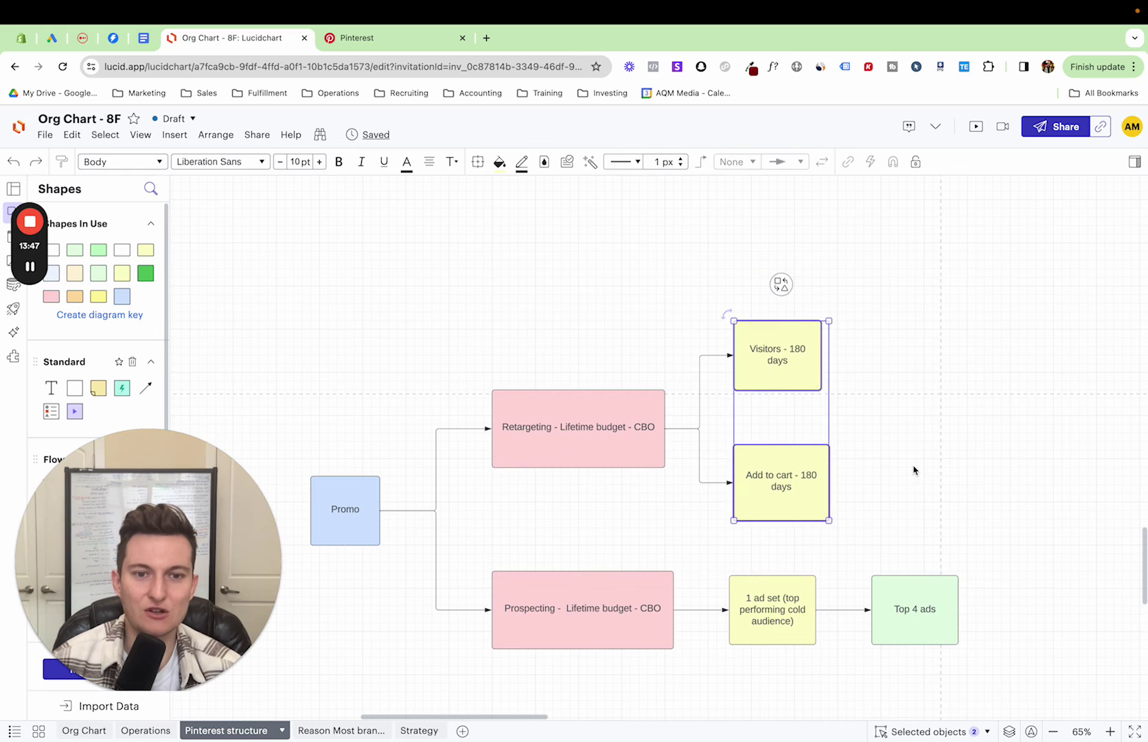
left_click(915, 469)
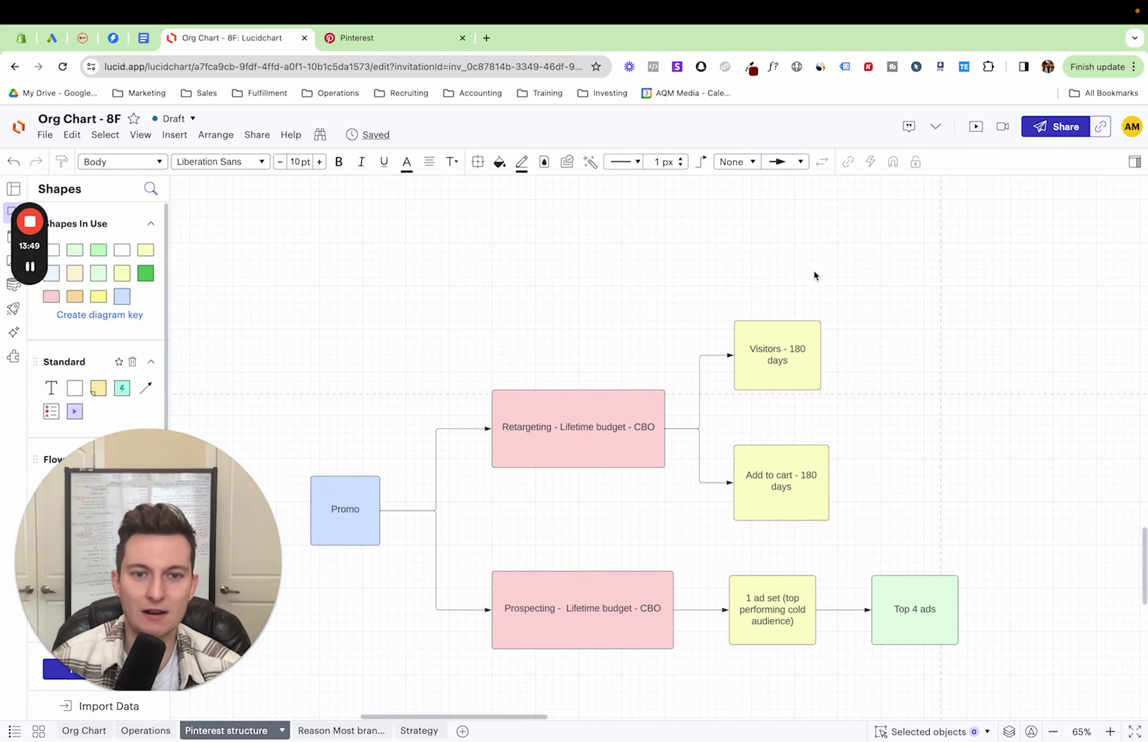
left_click_drag(797, 261, 803, 376)
left_click(873, 341)
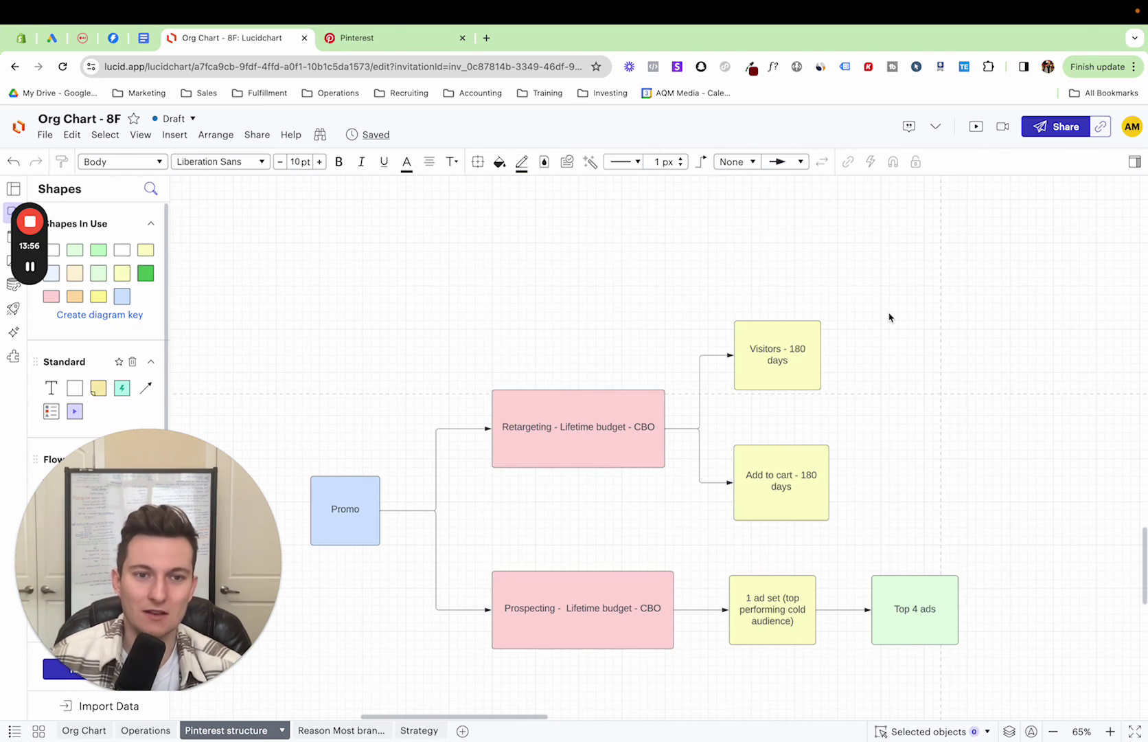
Look back over the Evergreen - Prospecting and Evergreen - Retargeting campaigns above the Promo section.
scroll(889, 317, "up", 5)
scroll(889, 317, "down", 6)
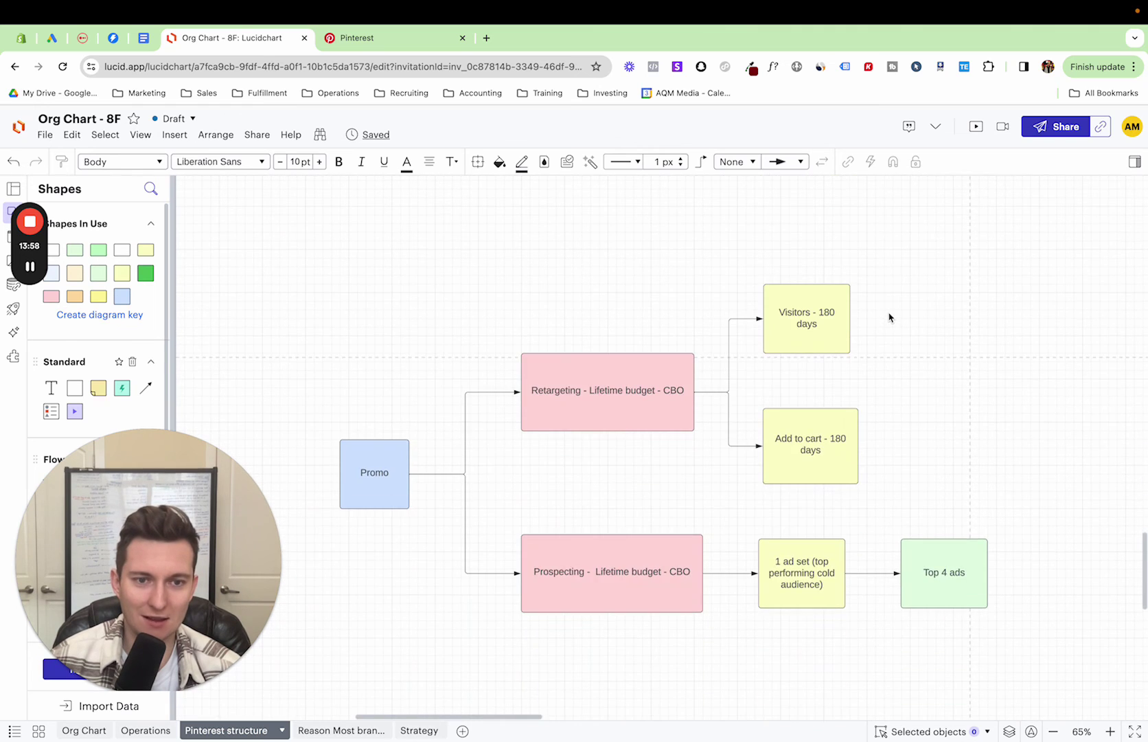
scroll(889, 317, "up", 15)
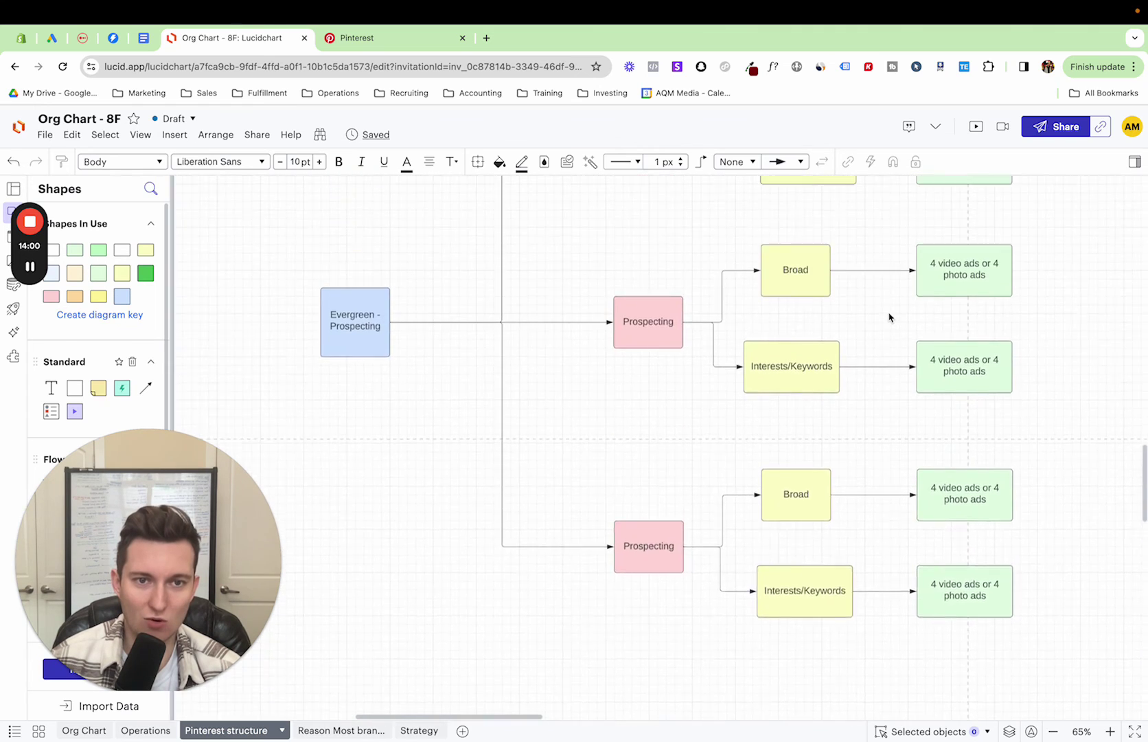
scroll(889, 317, "up", 3)
scroll(889, 316, "down", 4)
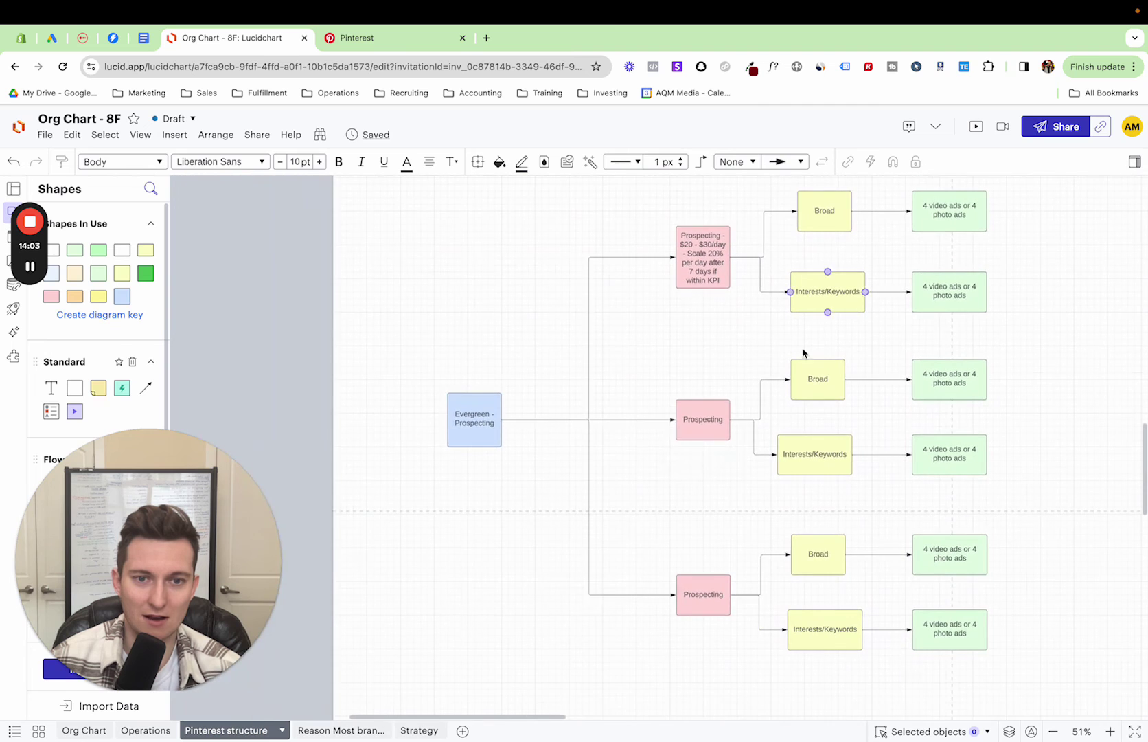
scroll(675, 399, "up", 6)
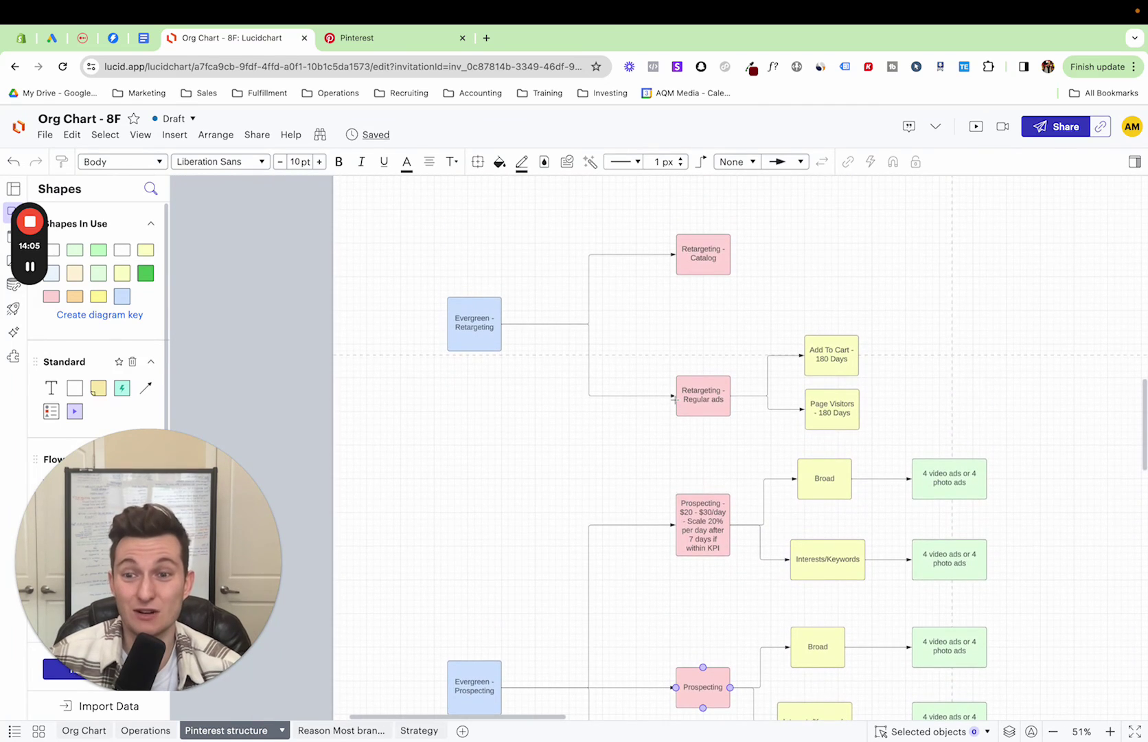
scroll(675, 400, "down", 5)
scroll(603, 480, "down", 5)
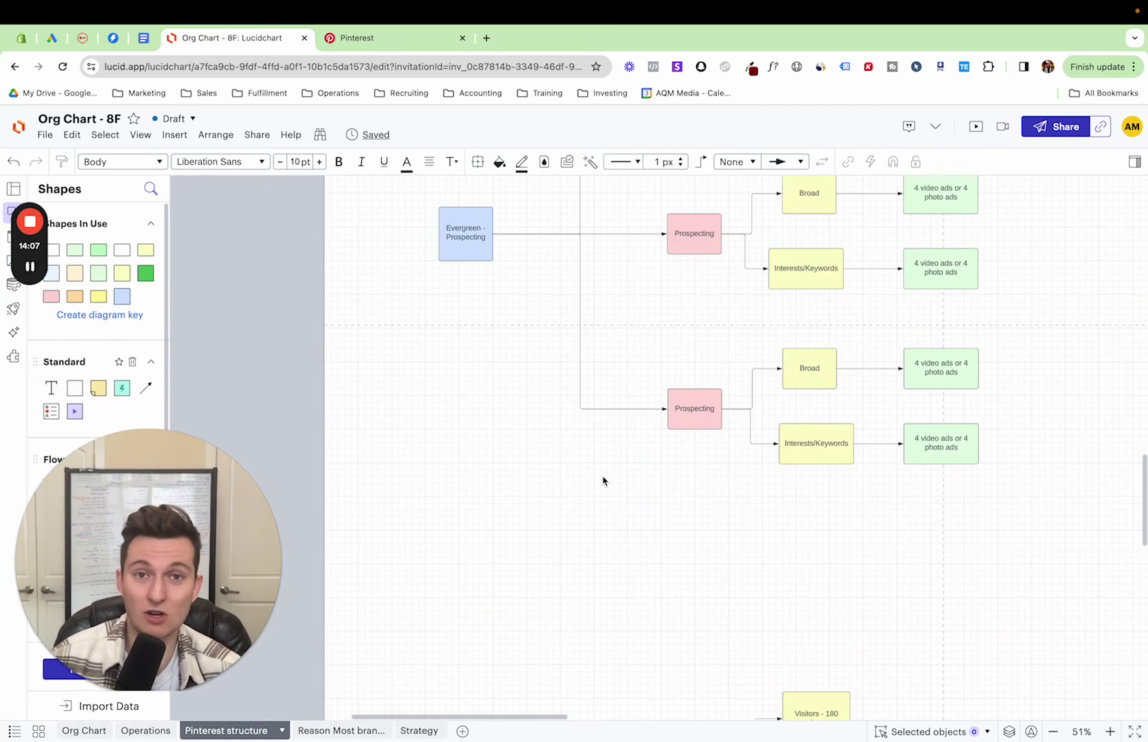
Review the evergreen Prospecting branches with their Broad and Interests/Keywords ad groups alongside the interest and keyword targeting screenshots.
scroll(603, 480, "up", 10)
scroll(603, 480, "right", 5)
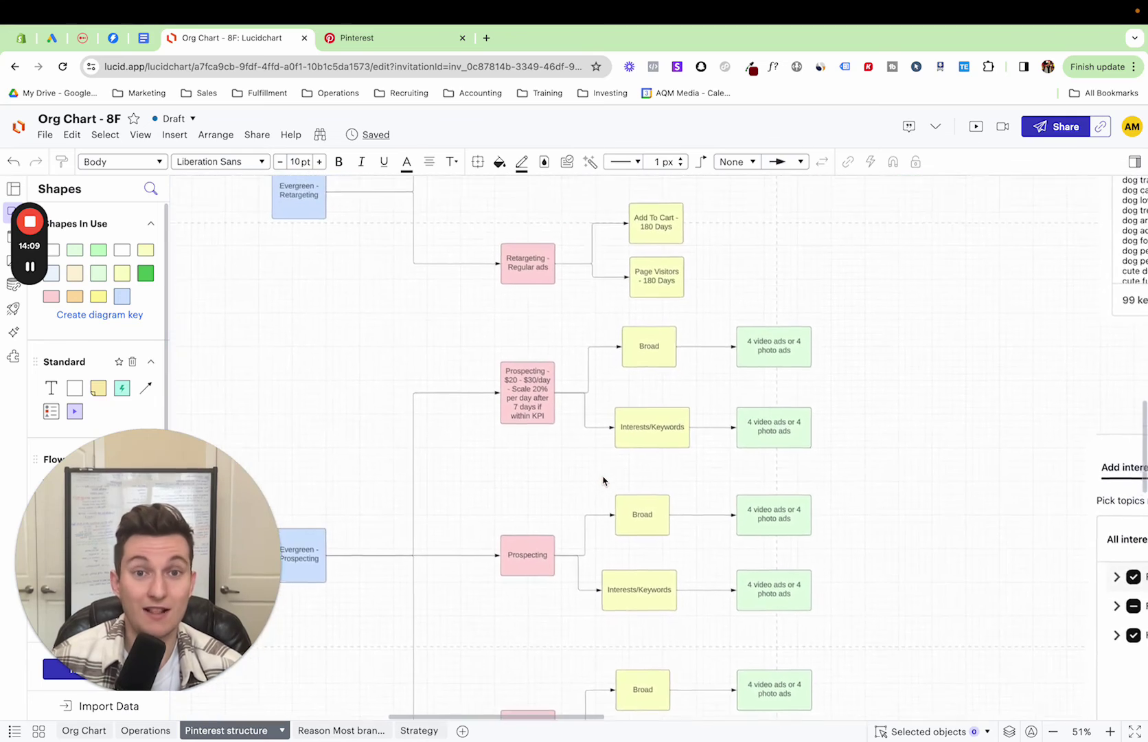
scroll(603, 480, "right", 10)
scroll(603, 480, "down", 4)
scroll(603, 480, "left", 15)
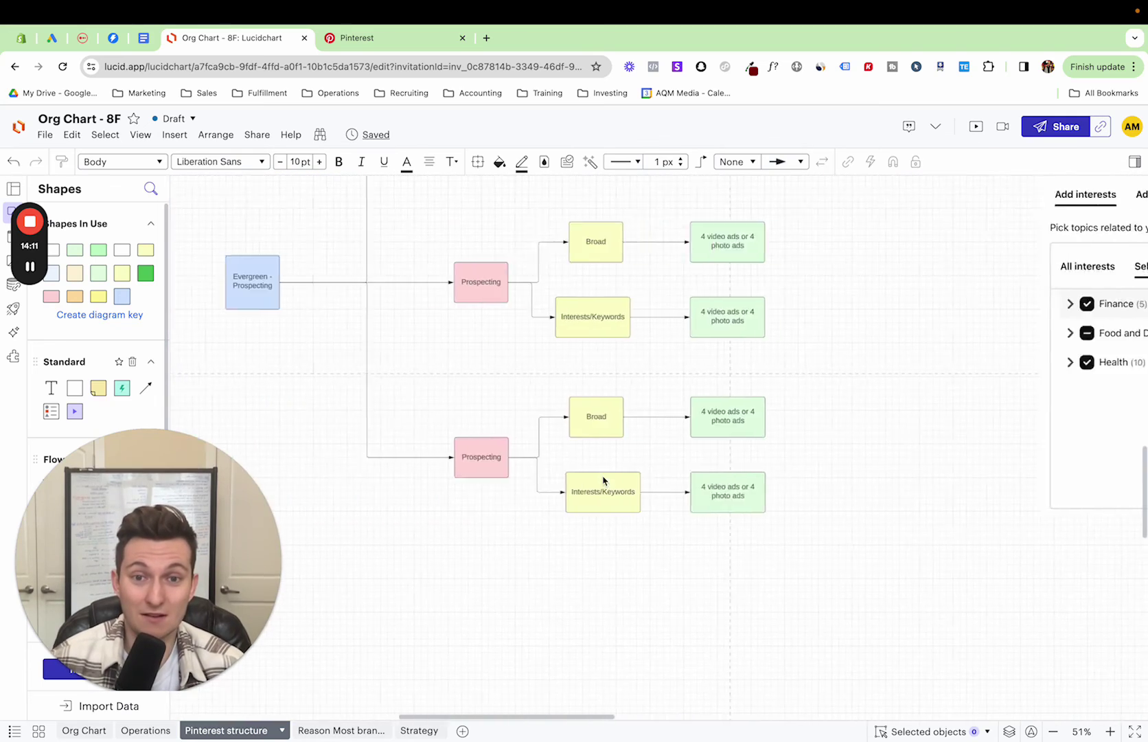
scroll(603, 480, "up", 4)
scroll(603, 480, "left", 2)
scroll(603, 480, "right", 5)
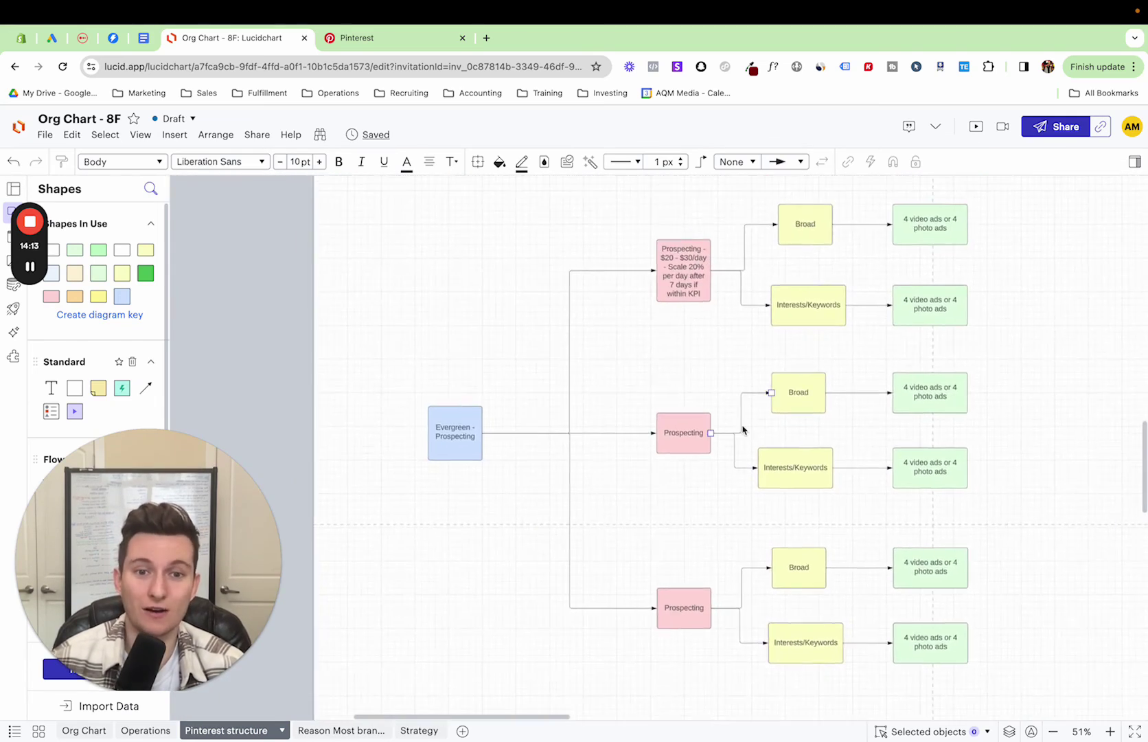
Recap the whole Pinterest structure, from the evergreen retargeting and prospecting campaigns down to the Promo campaign and back.
scroll(742, 430, "up", 3)
scroll(742, 430, "right", 2)
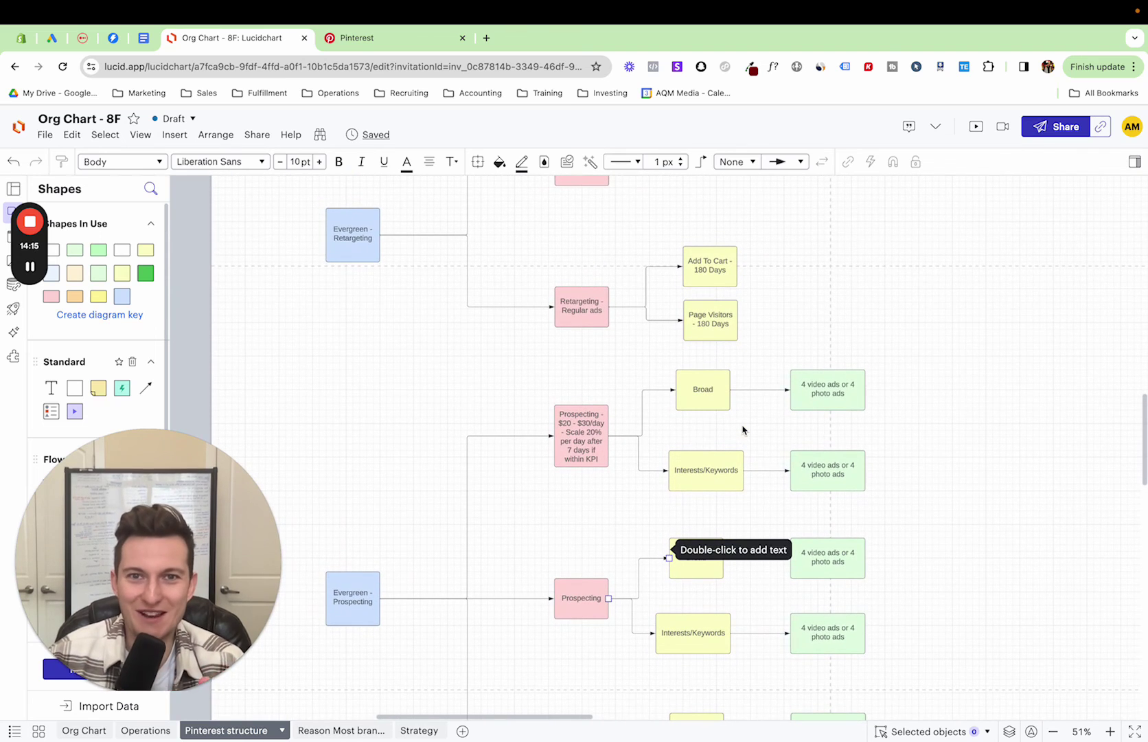
scroll(984, 464, "down", 8)
scroll(984, 463, "right", 2)
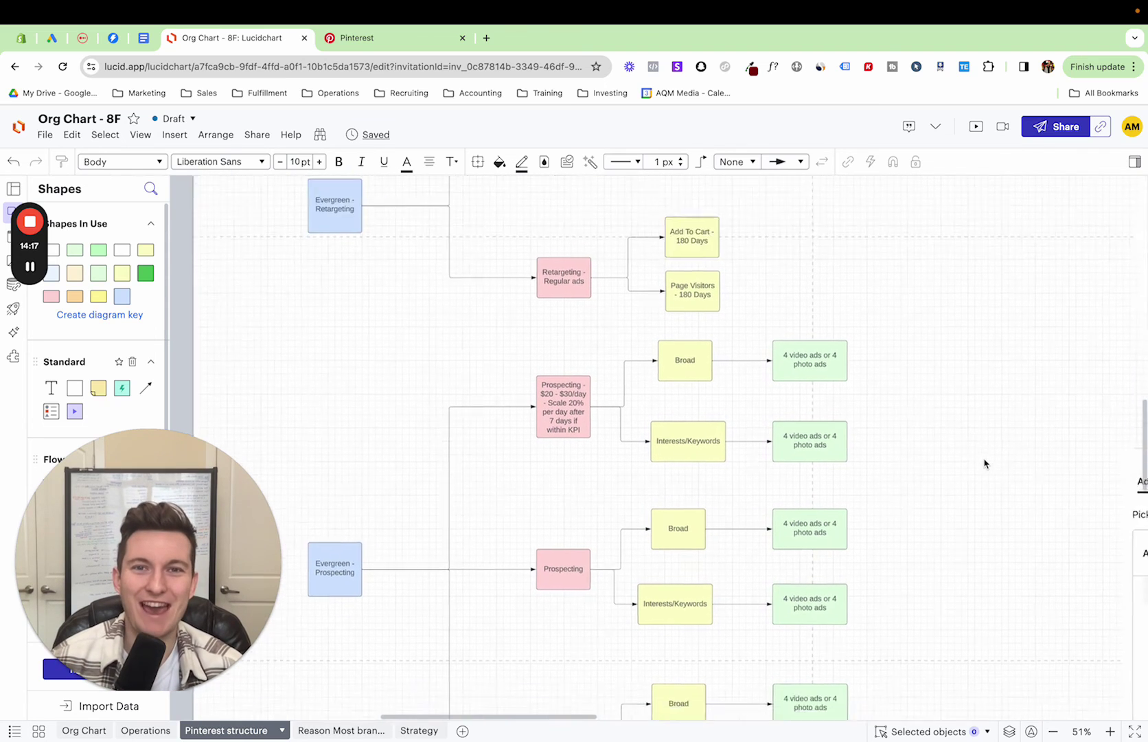
scroll(984, 463, "down", 1)
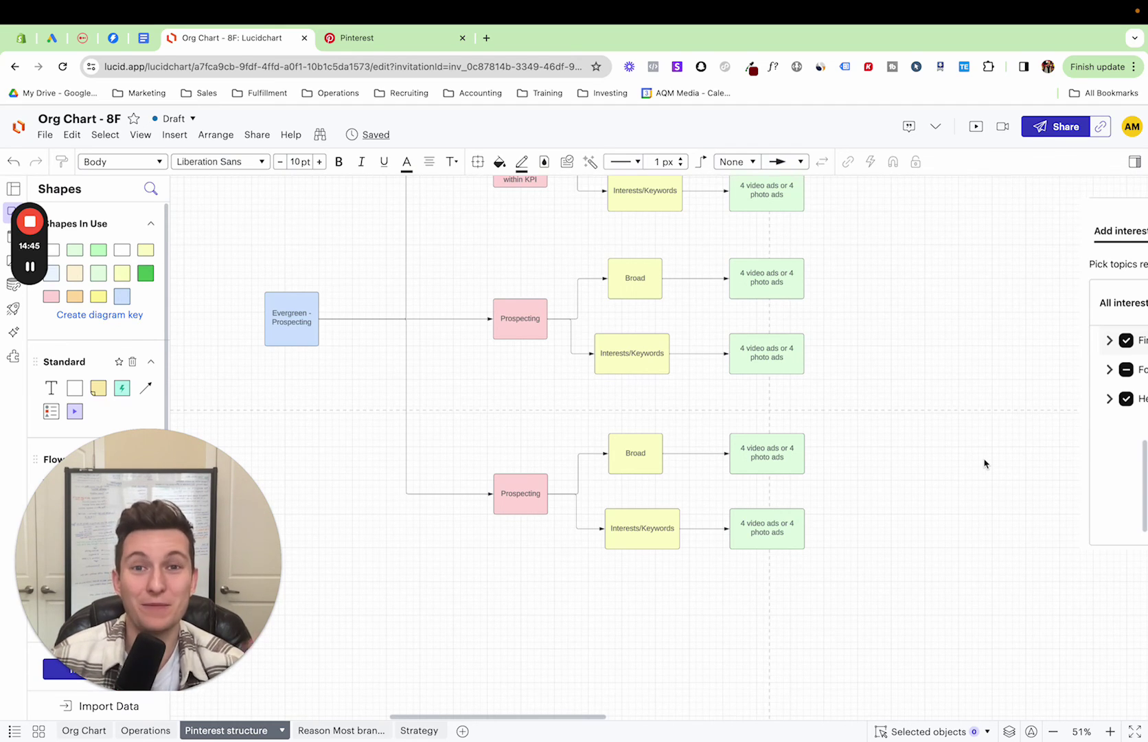
scroll(984, 464, "down", 10)
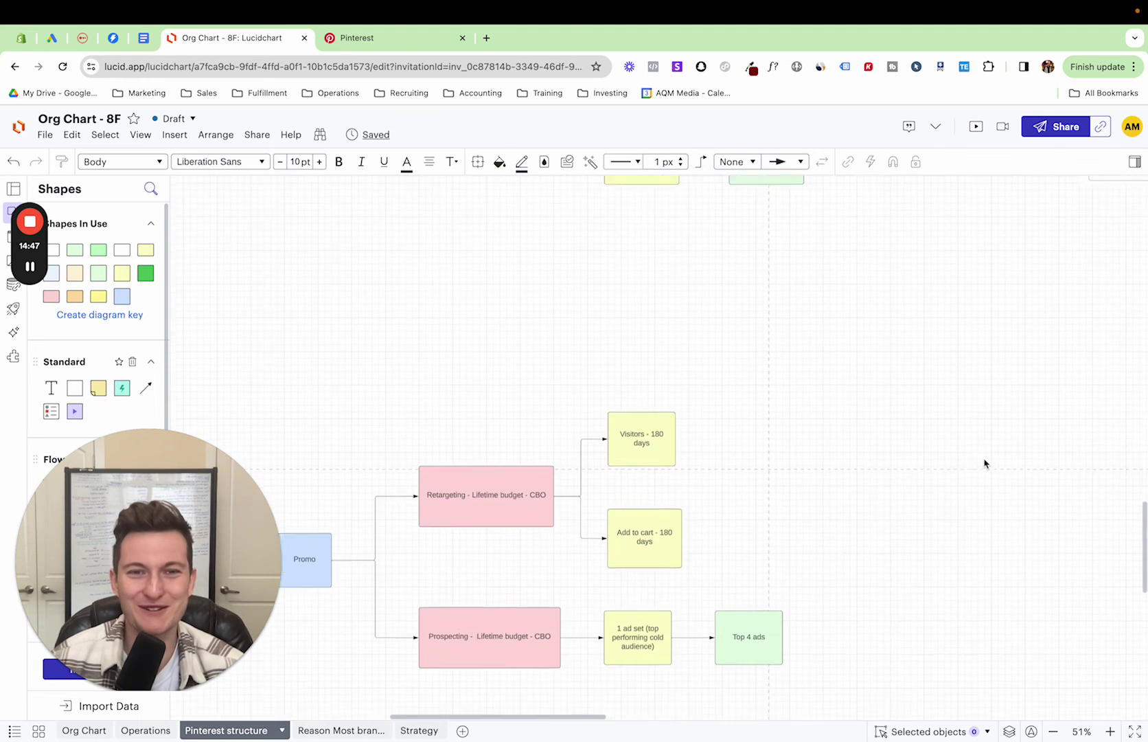
scroll(985, 463, "up", 3)
scroll(985, 464, "up", 10)
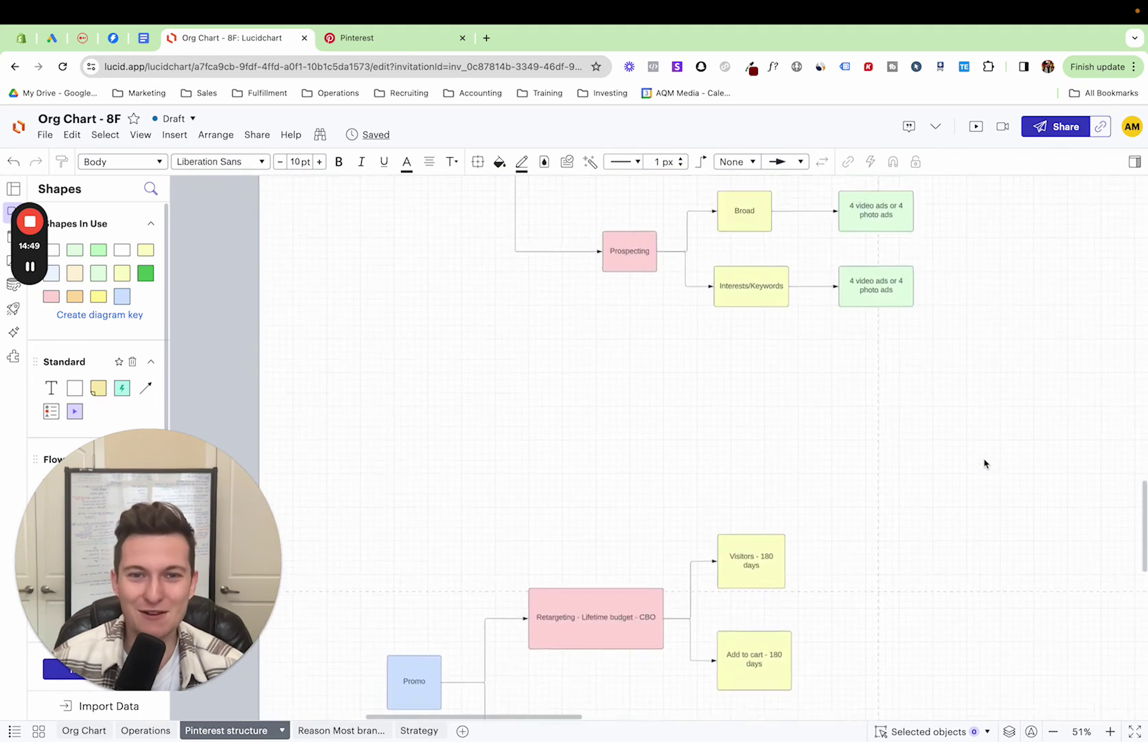
scroll(575, 409, "up", 2)
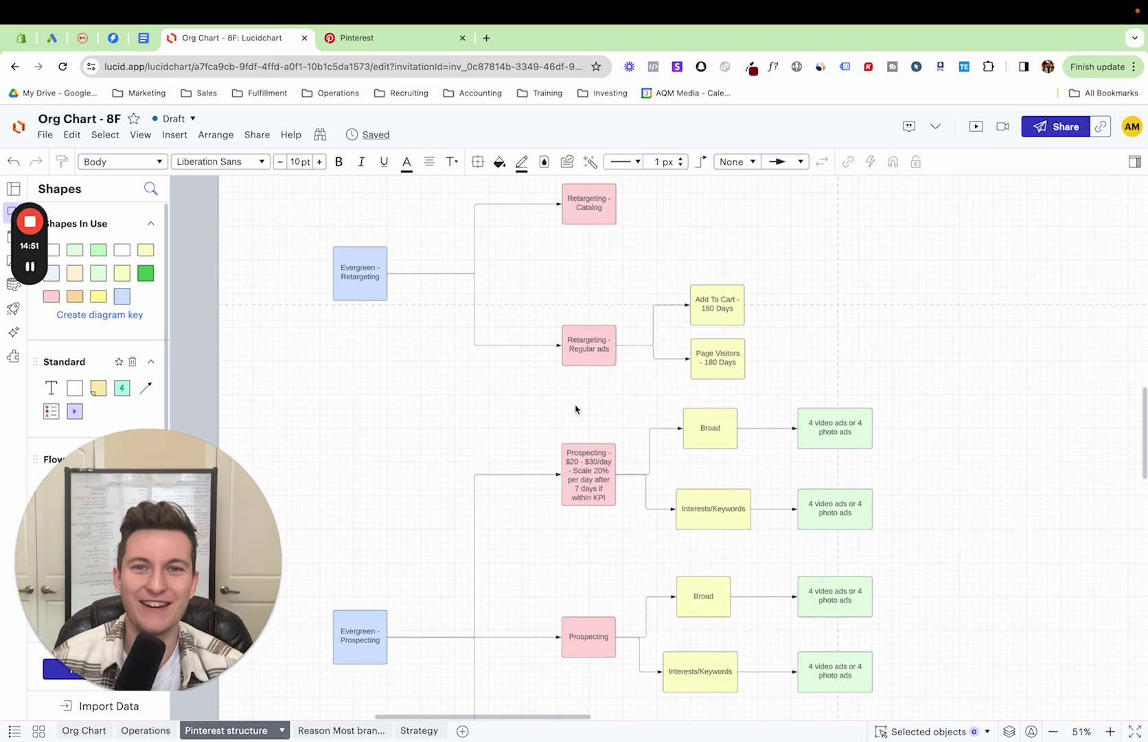